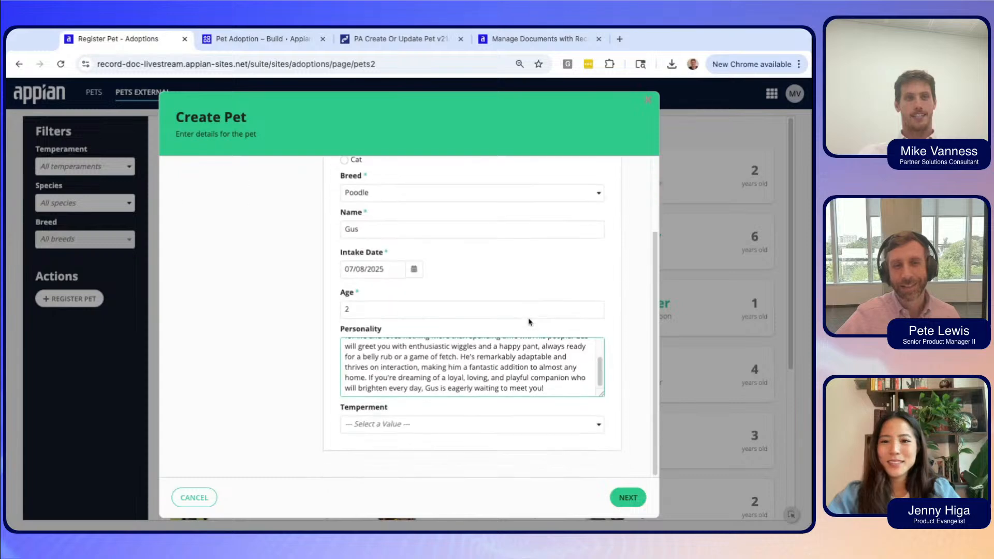
Set Gus's temperament to Energetic/Playful and review the filled-in Create Pet form.
left_click(479, 429)
left_click(428, 362)
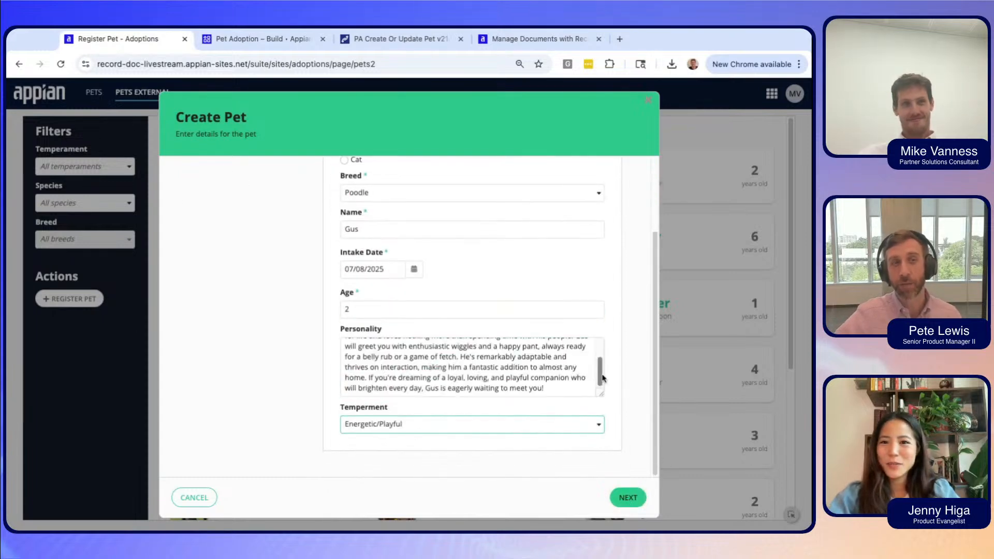
scroll(626, 299, "up", 3)
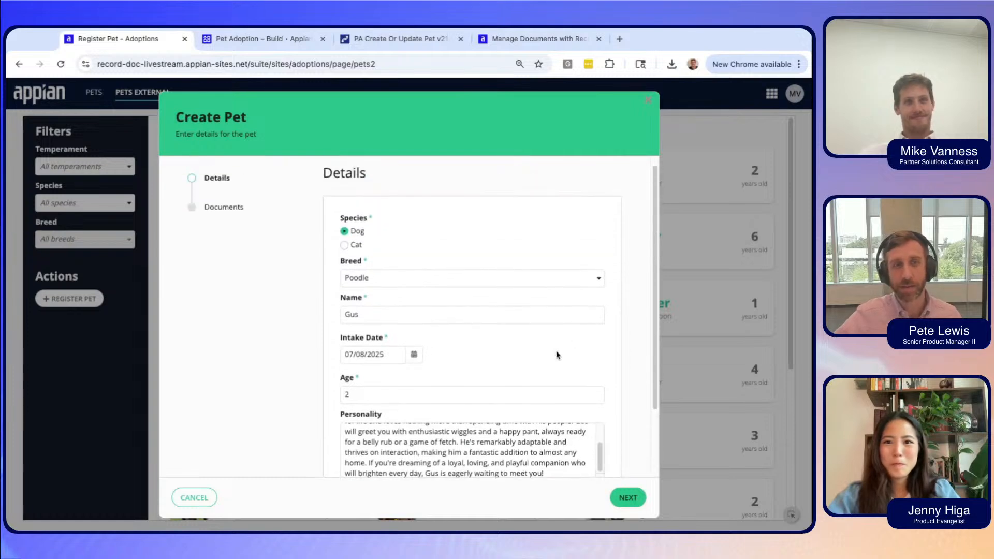
scroll(557, 355, "up", 1)
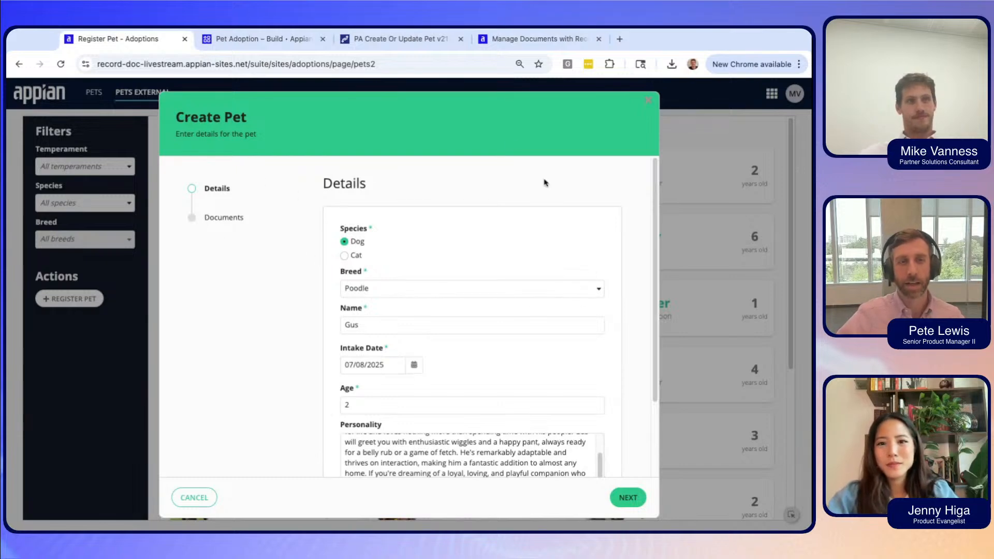
scroll(504, 188, "down", 1)
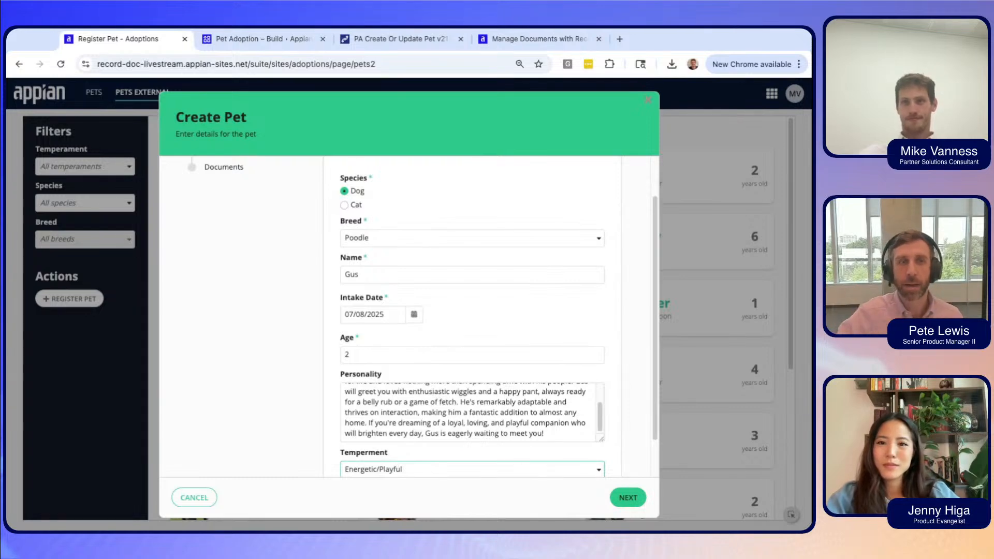
scroll(341, 155, "up", 1)
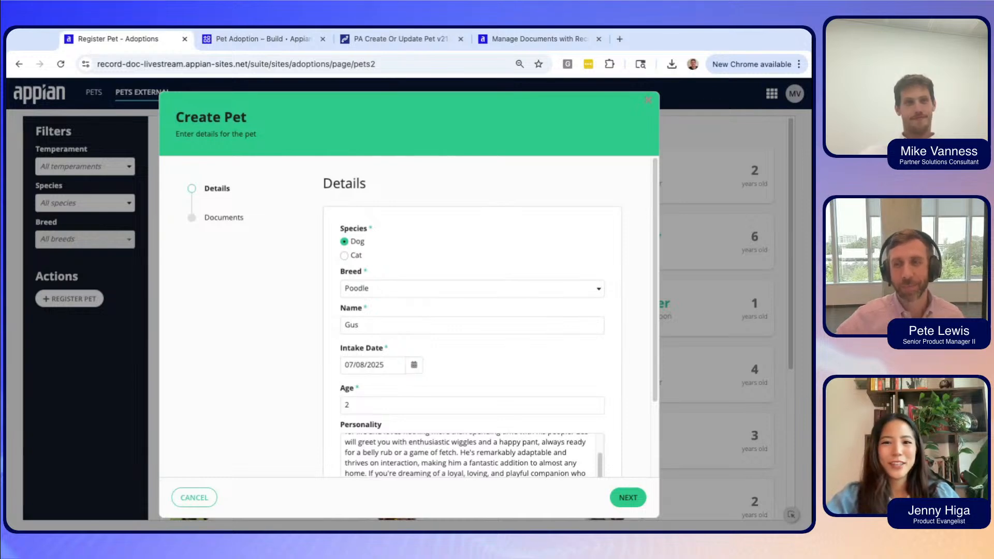
scroll(631, 390, "down", 2)
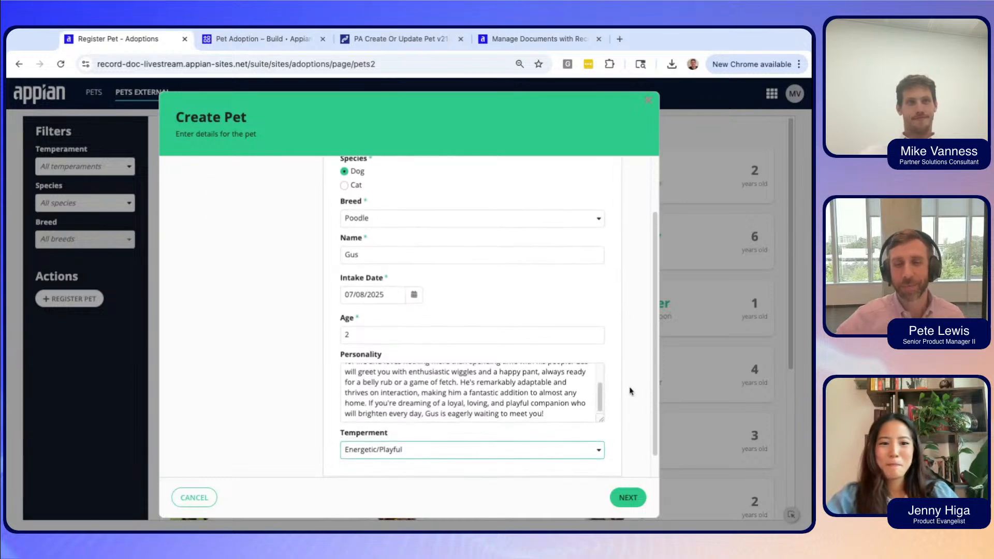
Upload poodle-2, poodle-3 and rabies-cert for Gus and make the second photo his profile picture.
left_click(627, 498)
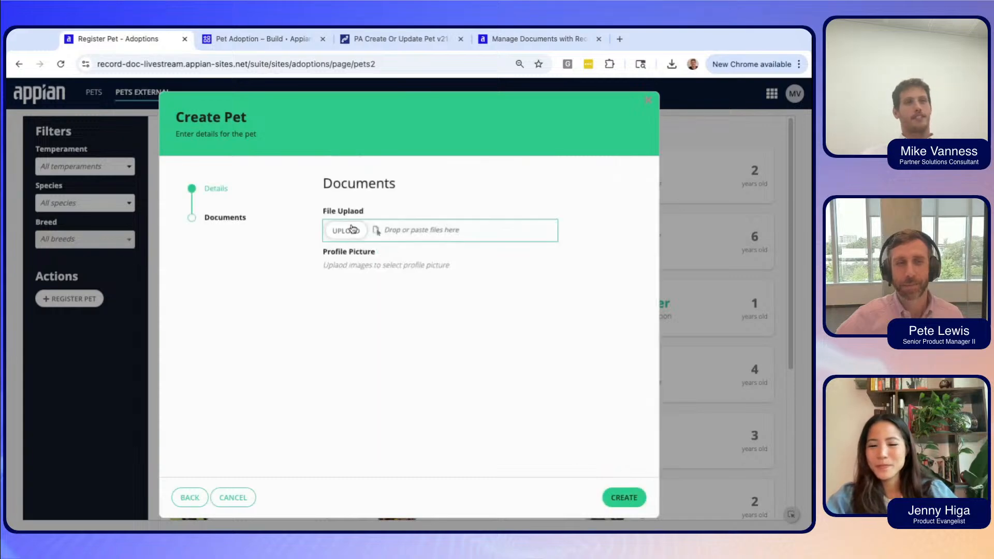
left_click(350, 231)
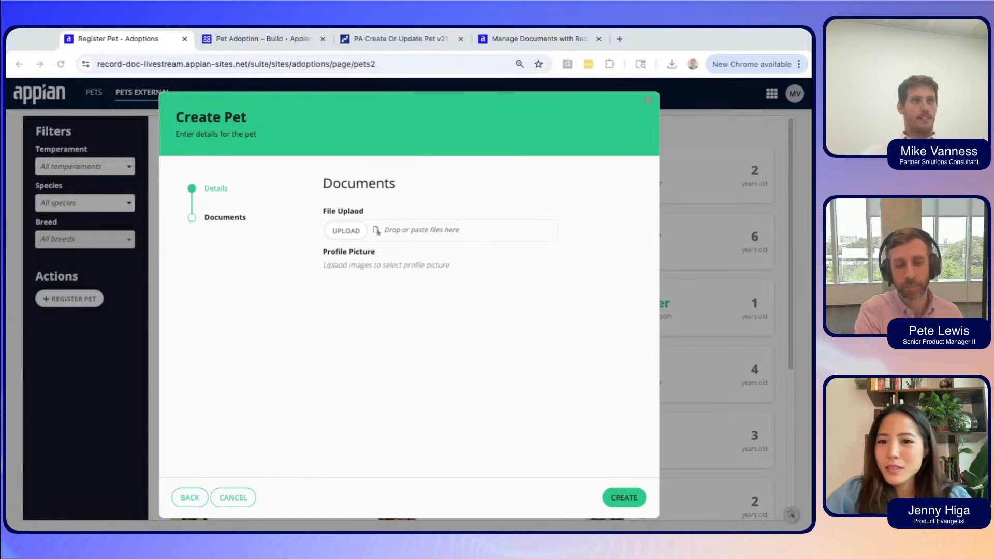
key("Return")
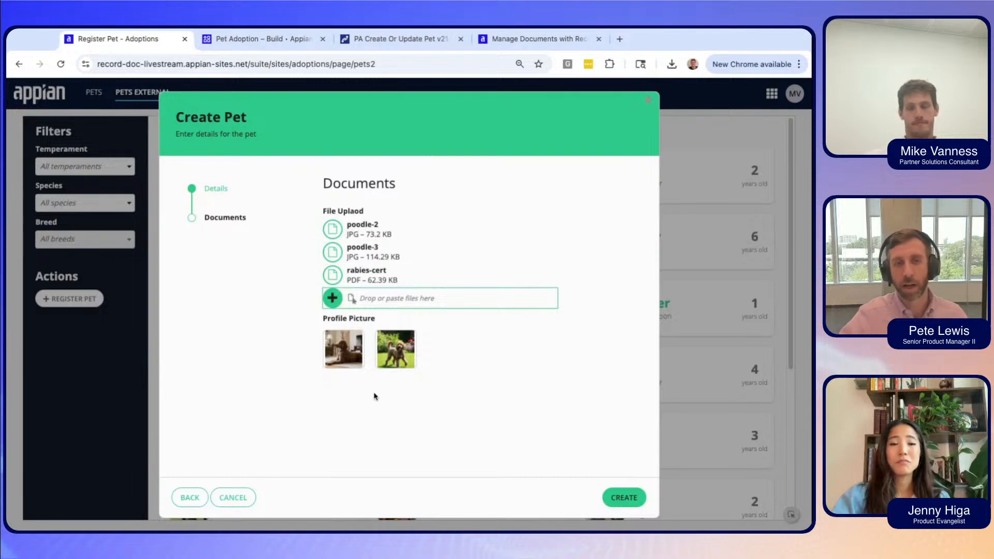
left_click(392, 365)
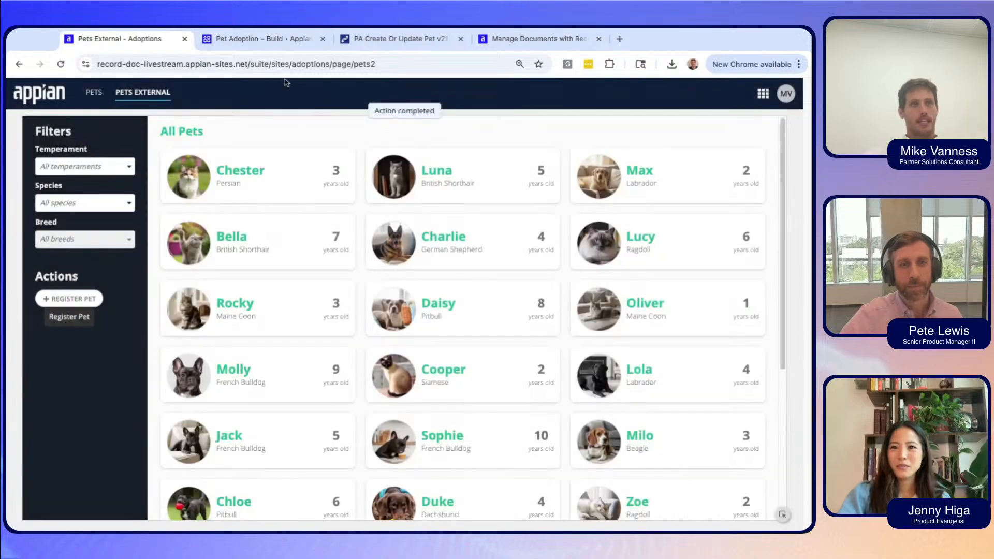
Filter Pet Adoption objects to folders, browse PA Pet Documents and Zoe26, then return to the folder list.
left_click(262, 44)
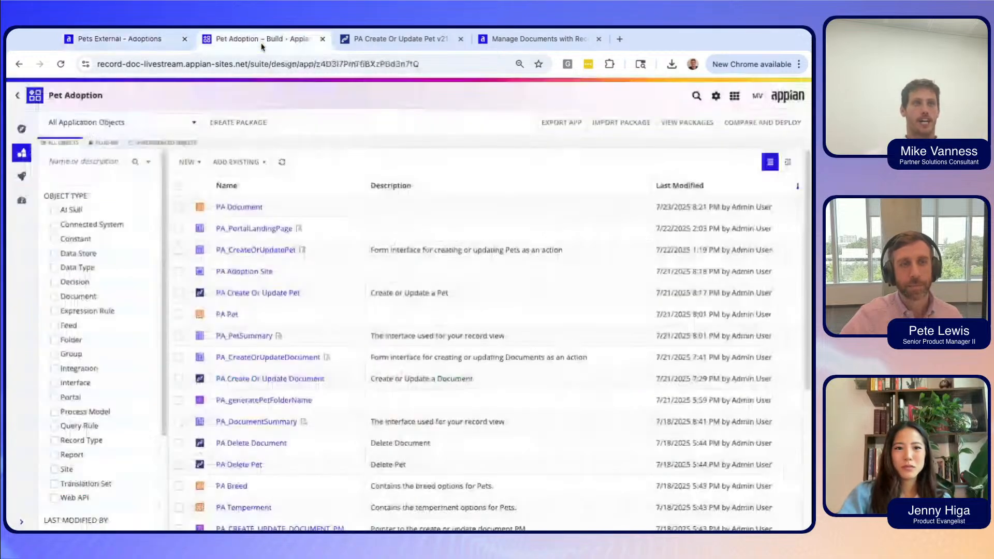
left_click(59, 341)
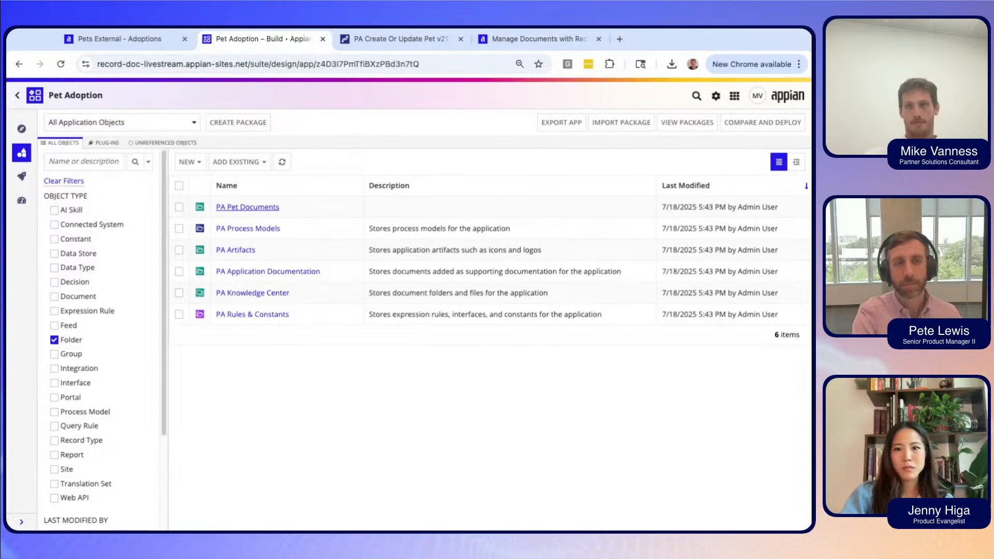
left_click(263, 209)
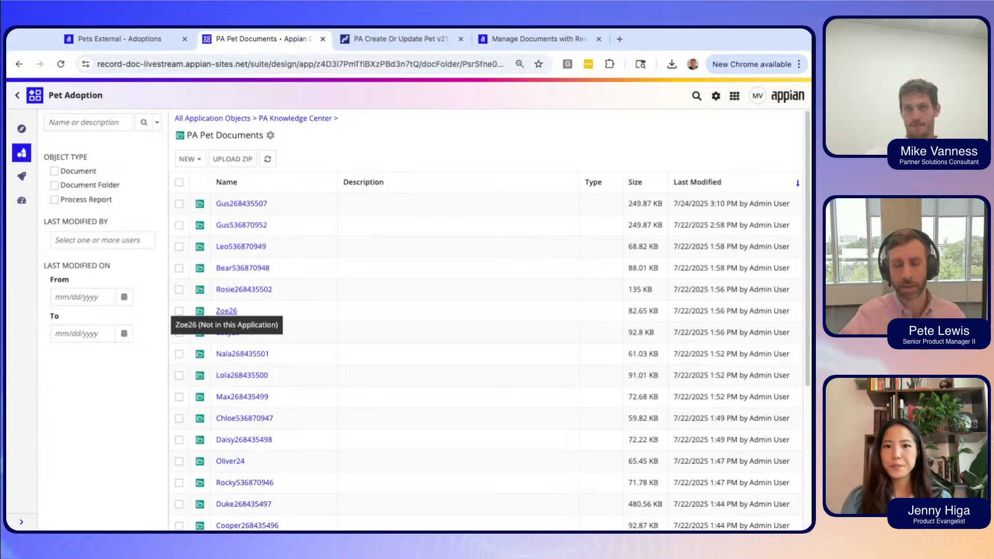
left_click(226, 311)
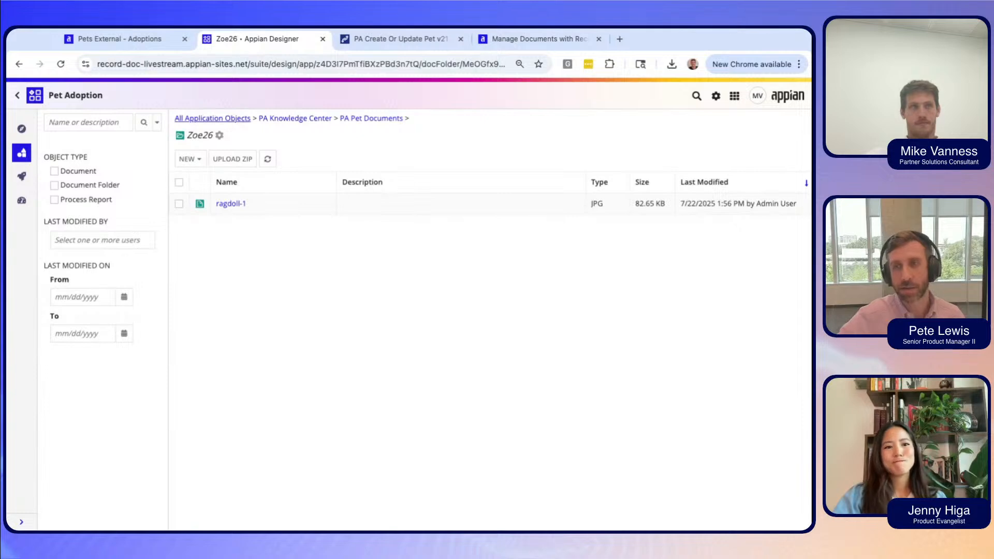
left_click(222, 118)
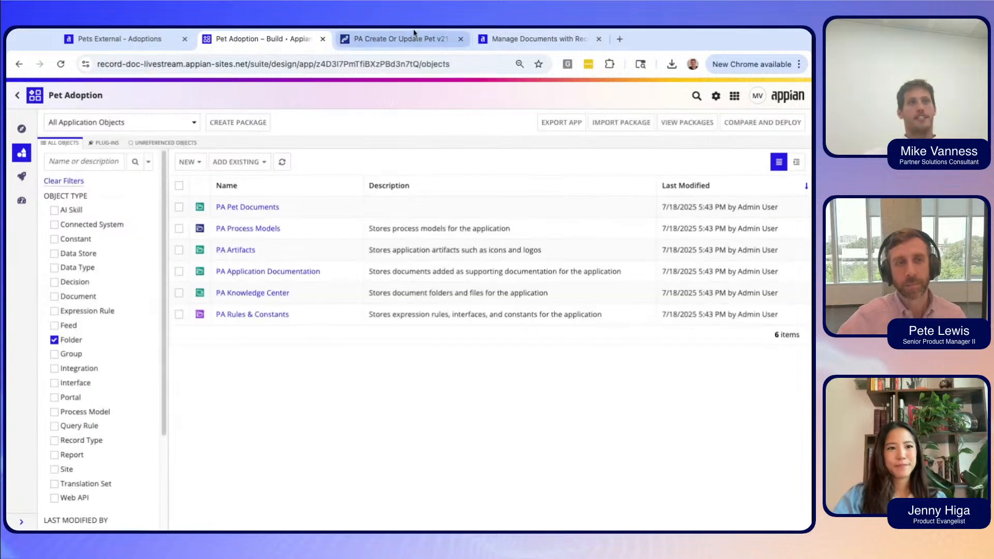
Remove the Folder filter and bring up the PA Create Or Update Pet process model.
left_click(54, 340)
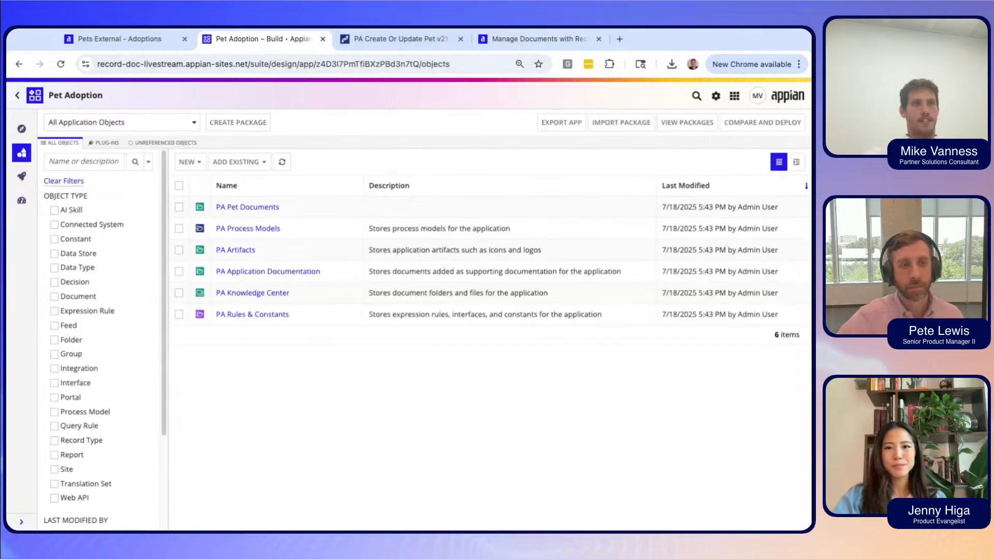
left_click(383, 41)
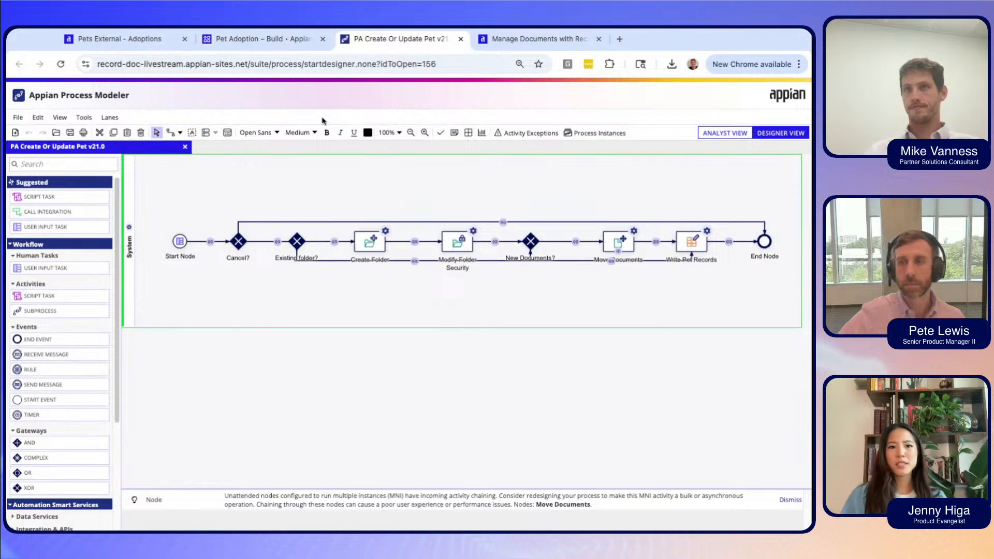
Go back to the Pet Adoption – Build object list.
left_click(287, 50)
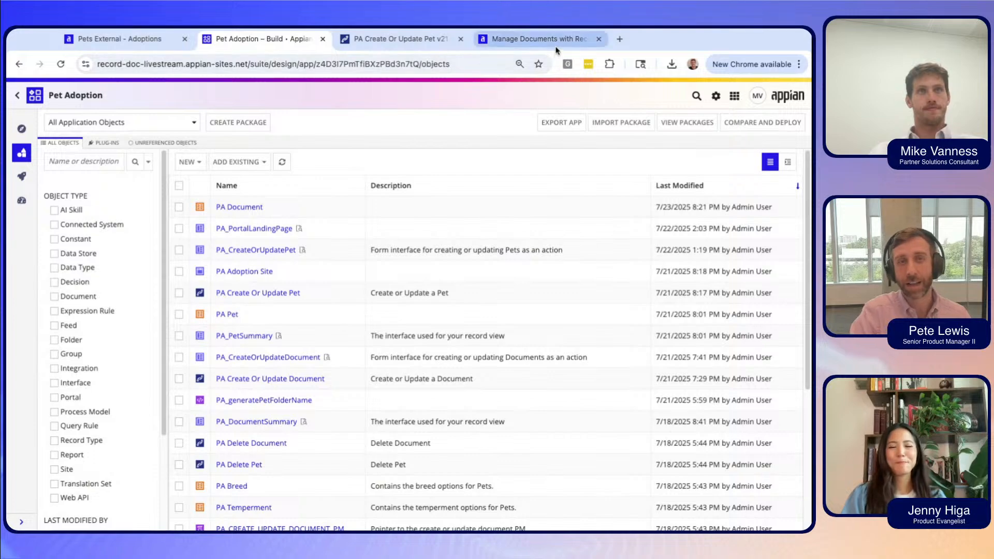
left_click(536, 39)
scroll(391, 295, "down", 2)
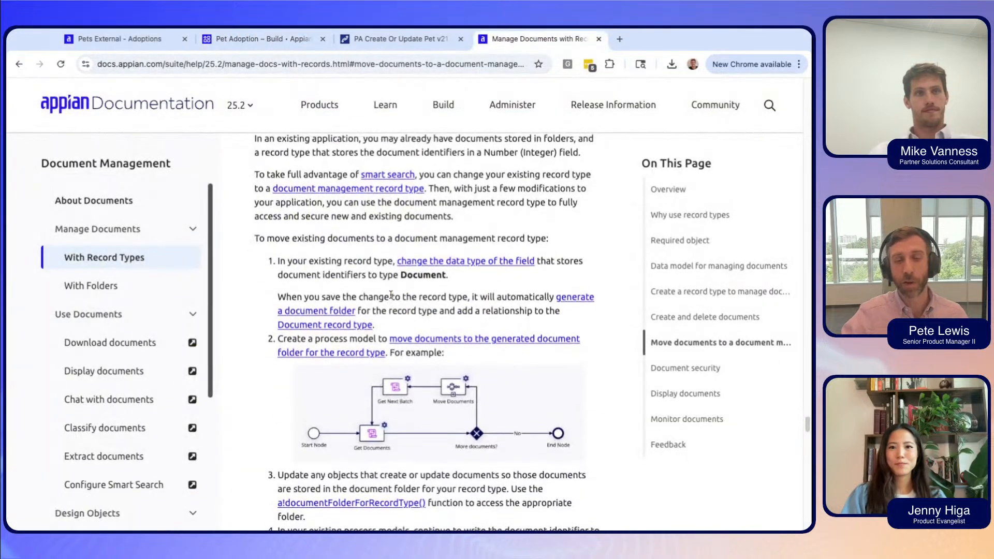
scroll(391, 295, "up", 1)
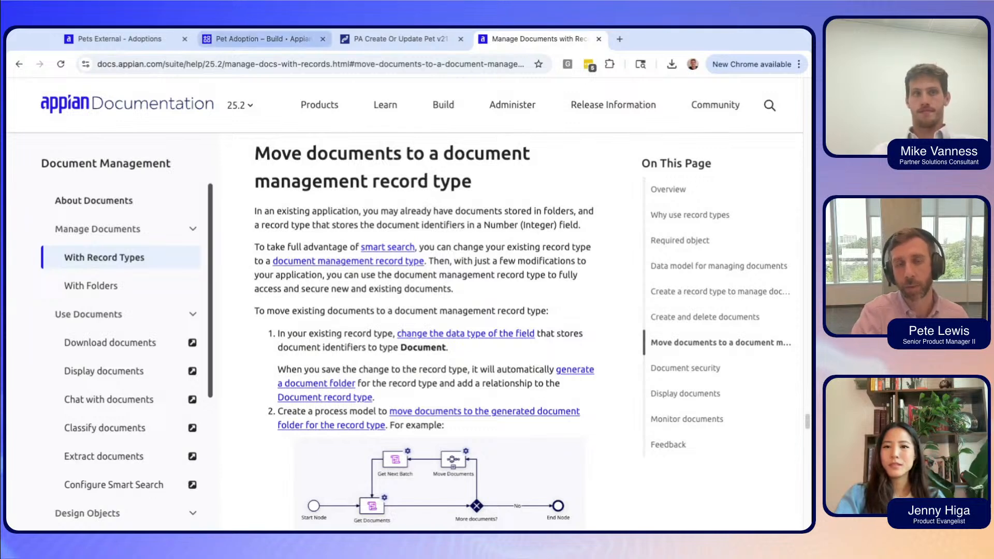
left_click(259, 39)
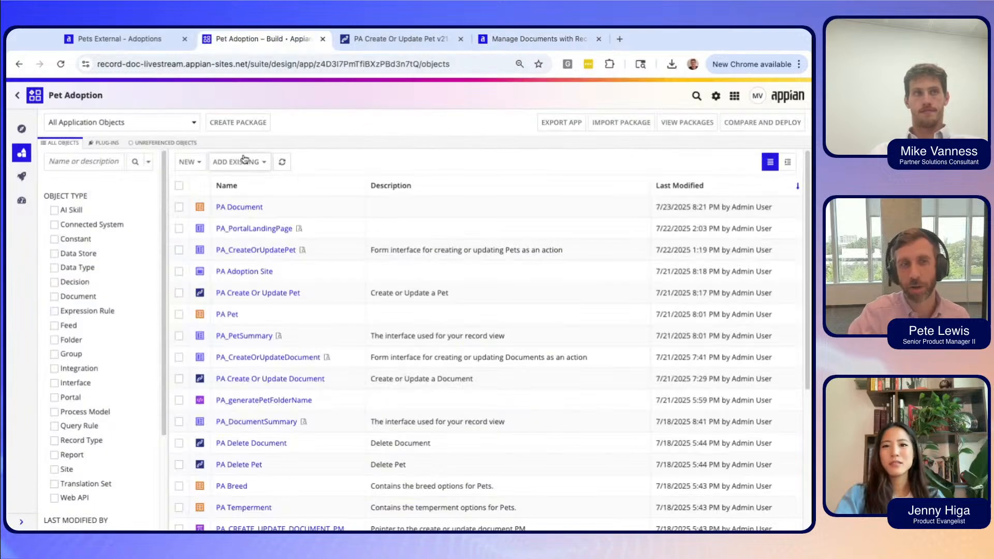
Create the PA Adoption Case record type, save its default security, and start its data source setup.
left_click(201, 162)
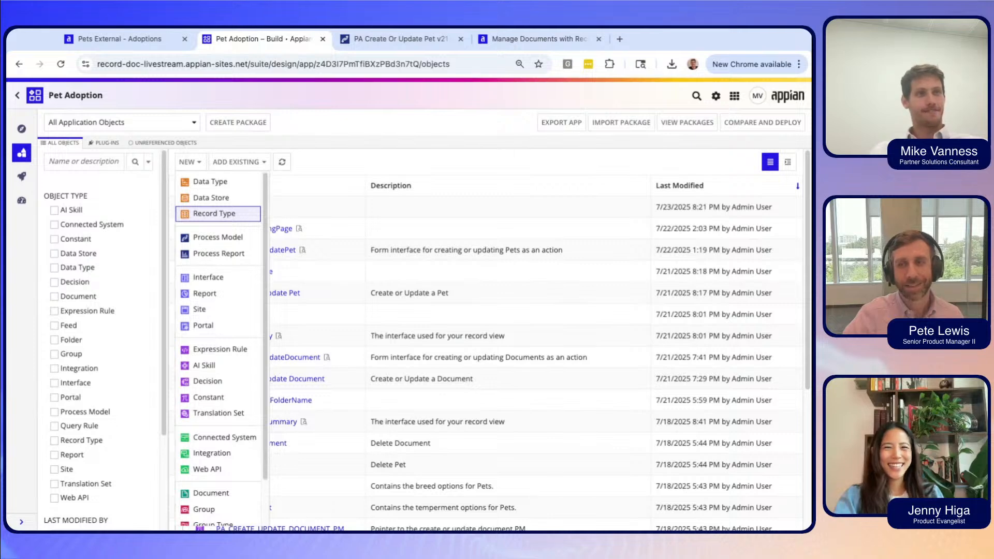
left_click(218, 214)
type("PA")
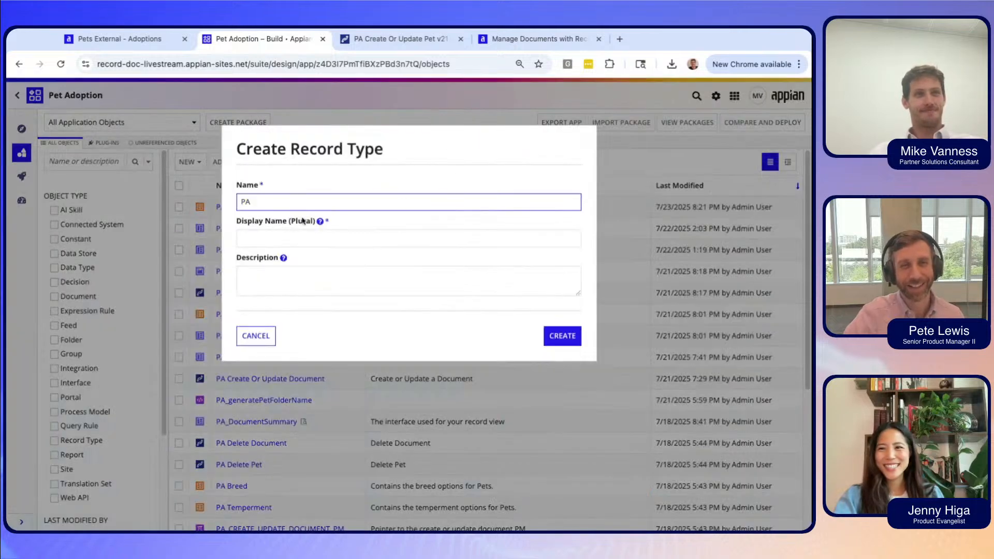
type(" Ad")
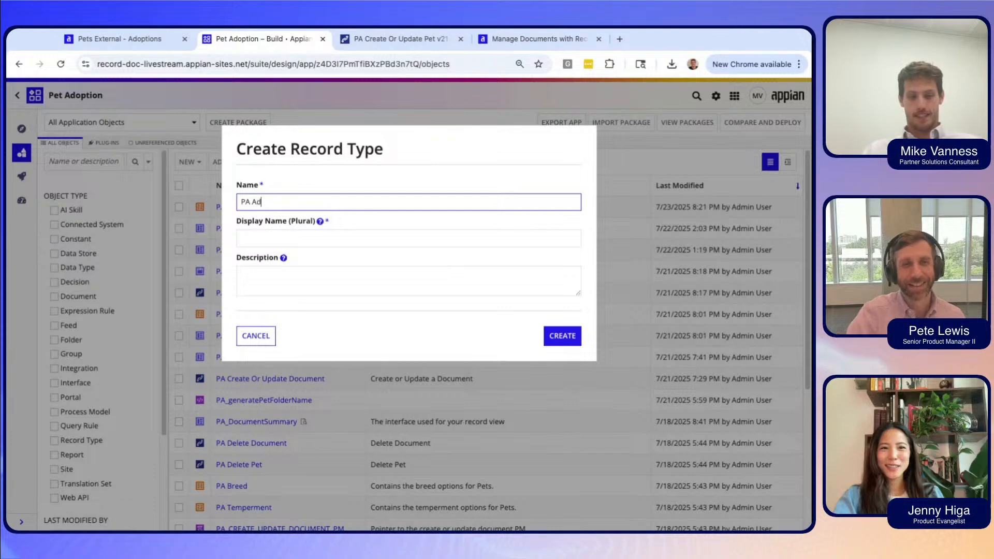
type("option ")
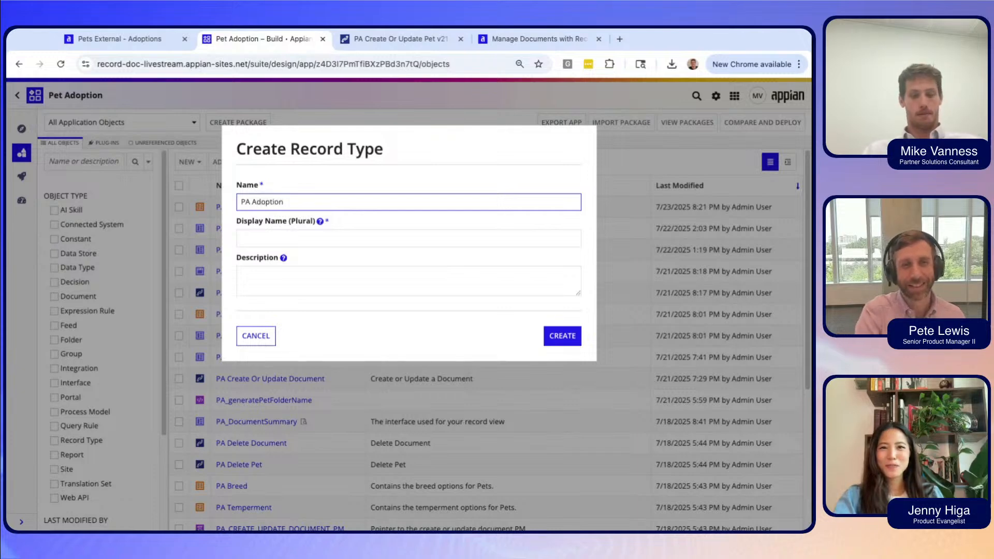
type("Case")
left_click(495, 146)
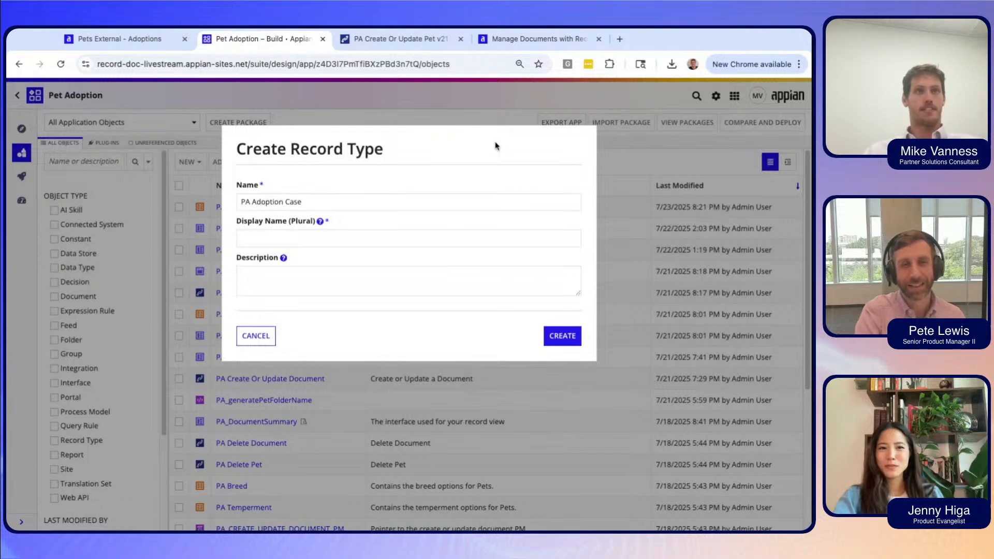
left_click(562, 343)
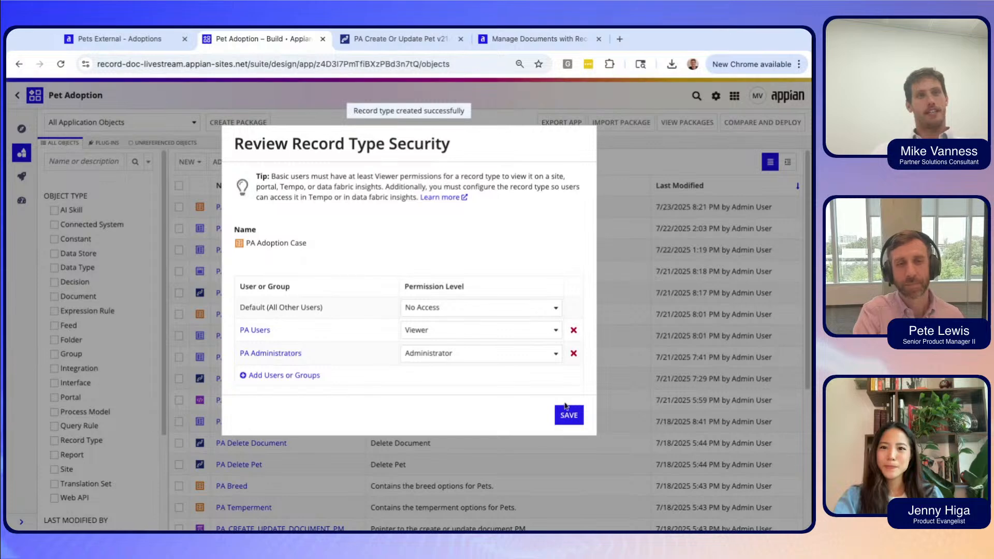
left_click(564, 414)
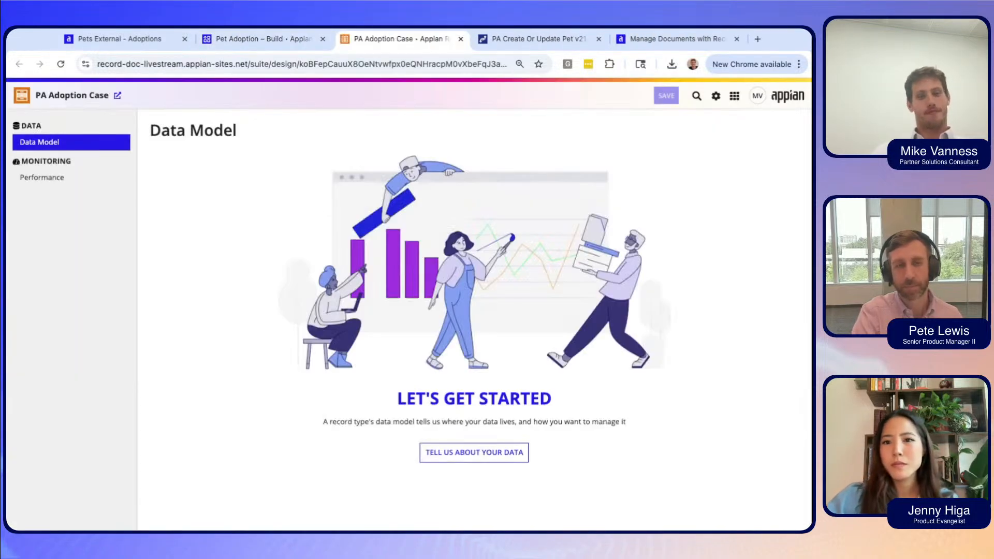
left_click(493, 458)
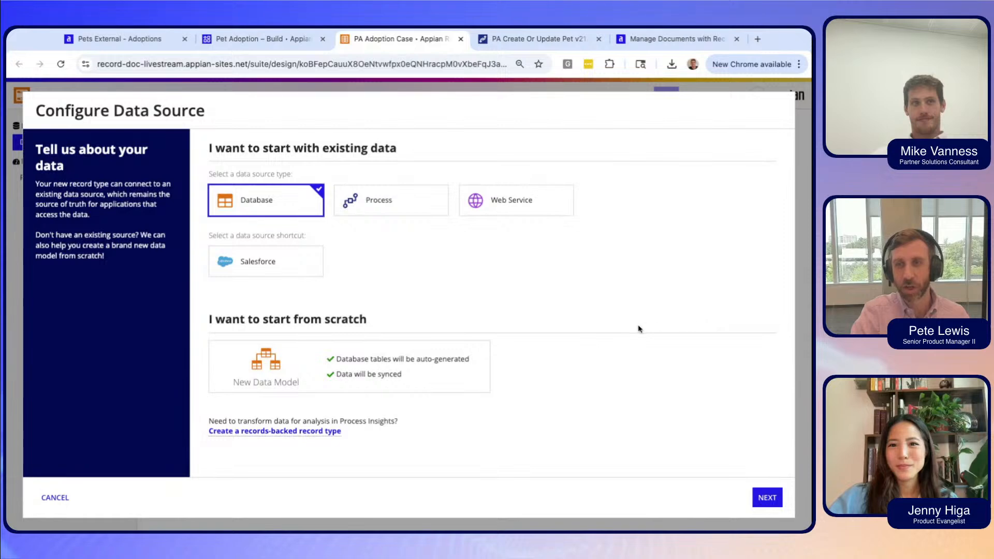
triple_click(208, 235)
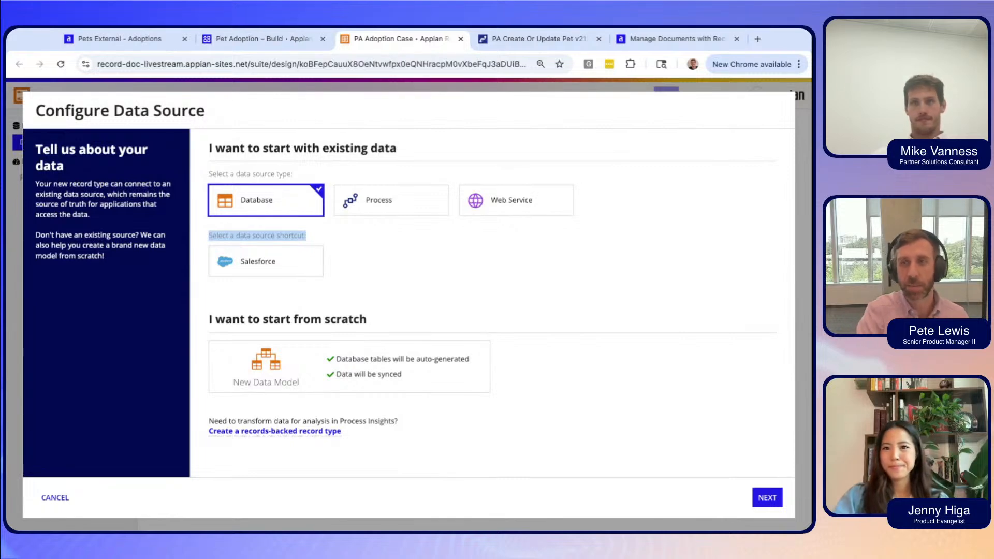
left_click(362, 260)
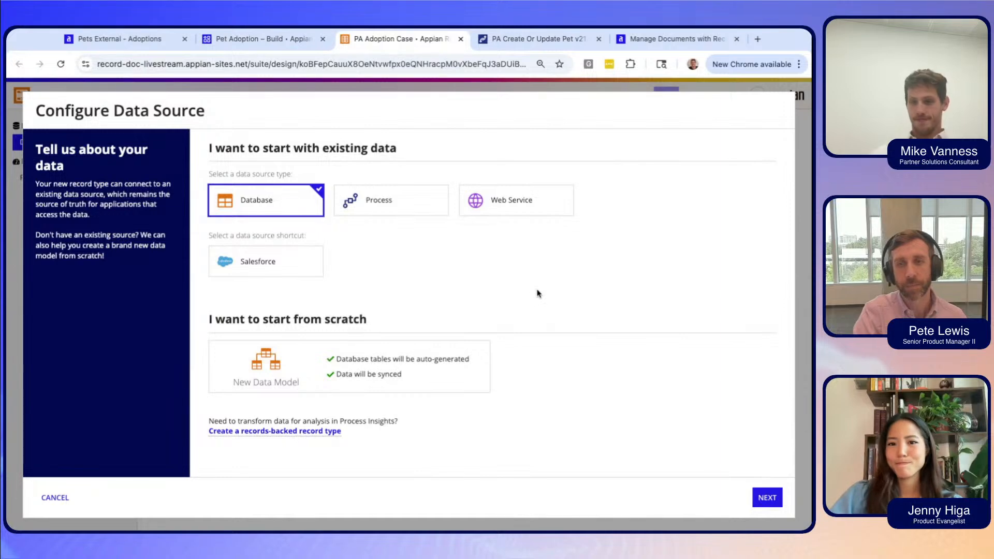
Choose New Data Model using the Appian schema and continue to the field list.
left_click(419, 365)
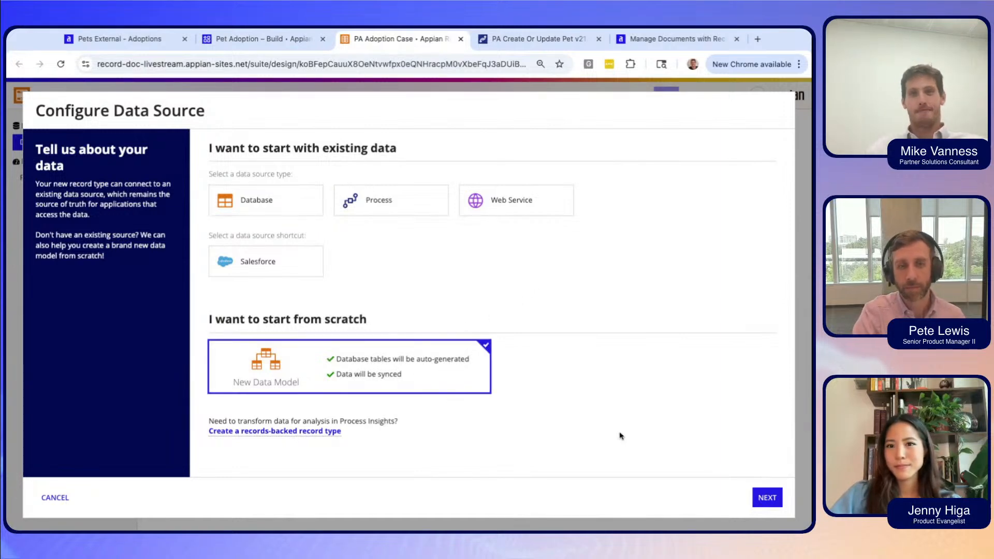
left_click(766, 498)
left_click(491, 223)
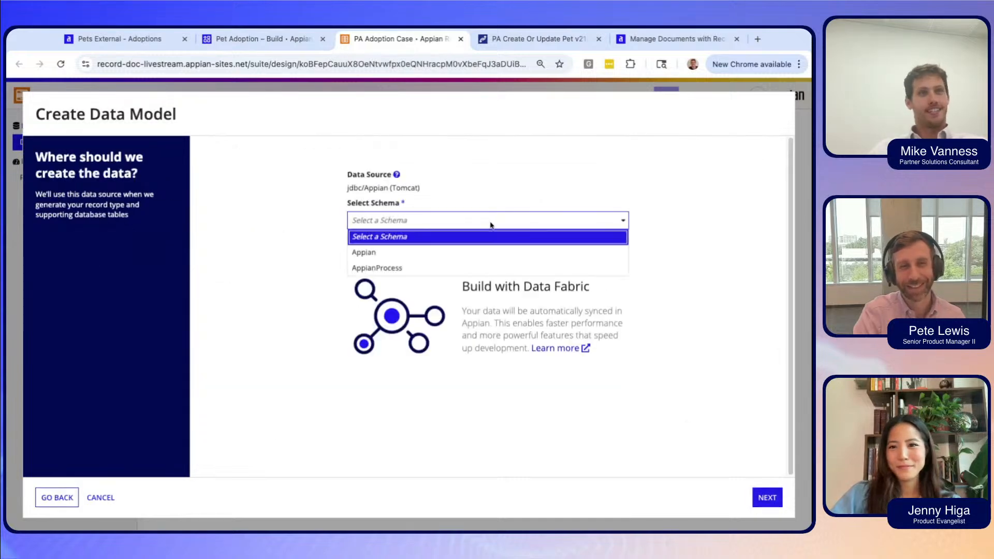
left_click(477, 252)
left_click(766, 499)
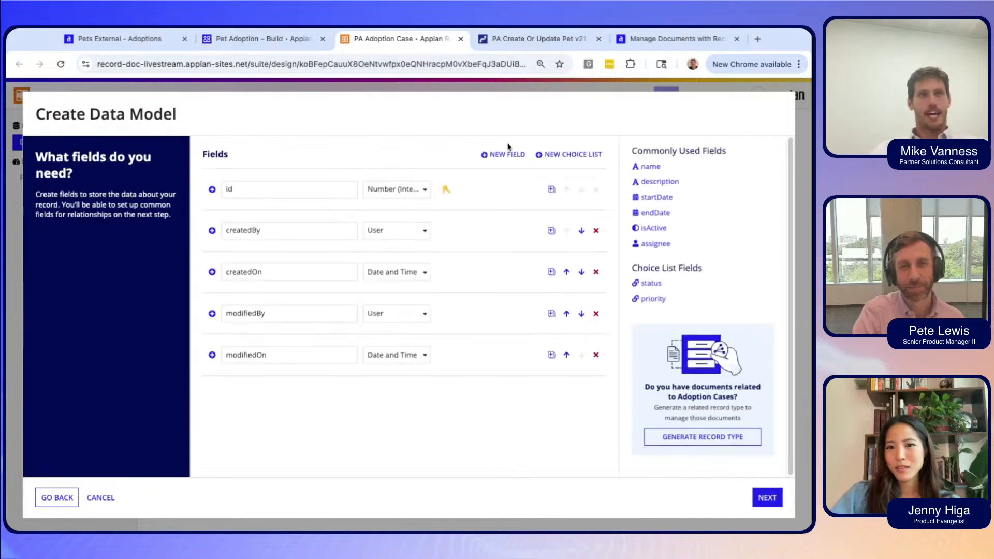
Insert one field after createdBy named Applicant with type User.
left_click(551, 231)
type("1")
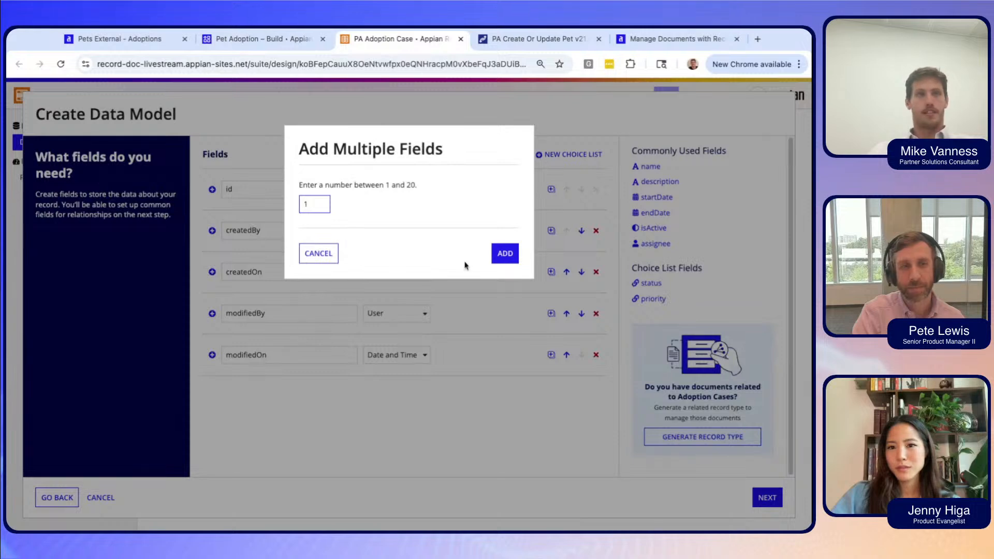
left_click(513, 255)
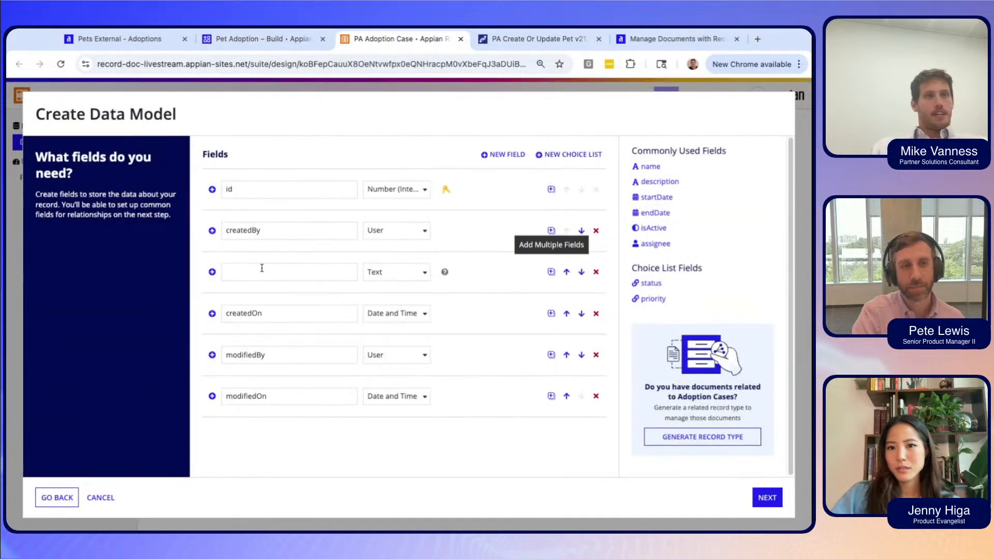
left_click(262, 269)
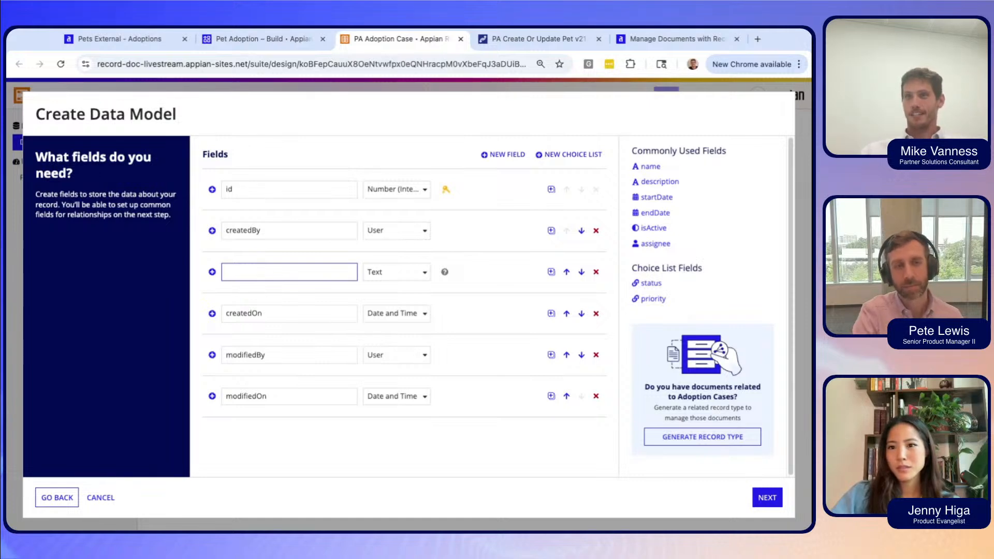
type("Appli")
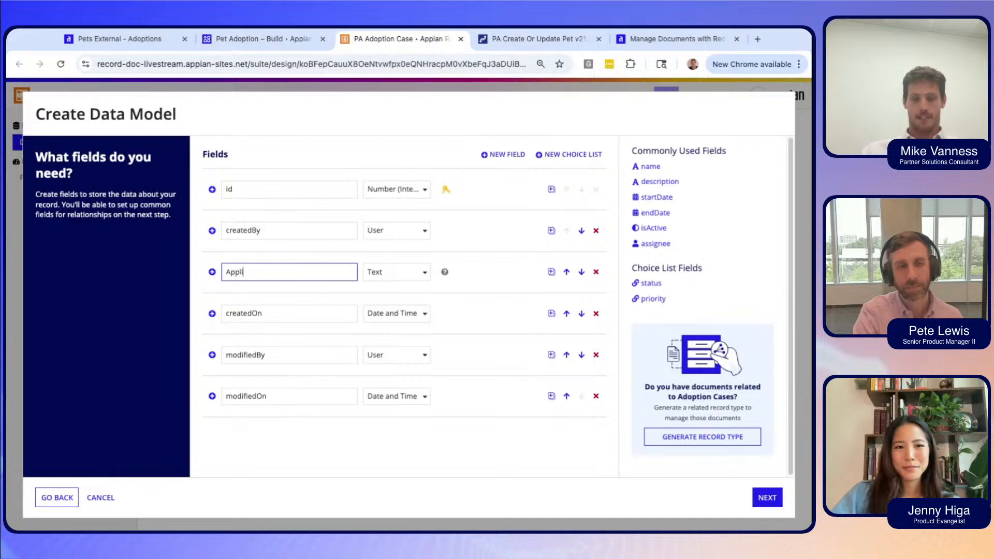
type("cant")
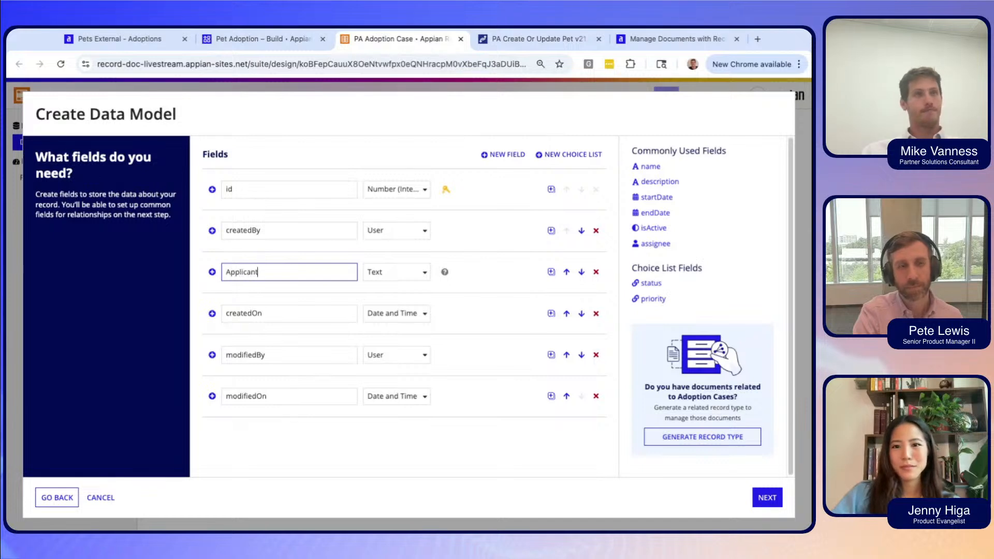
left_click(403, 277)
left_click(404, 411)
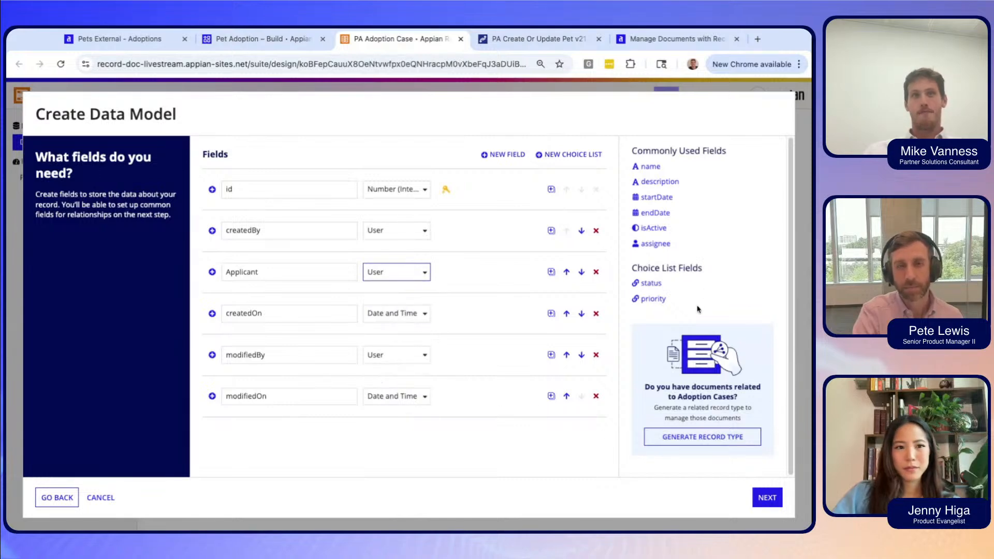
left_click(599, 458)
scroll(585, 450, "down", 1)
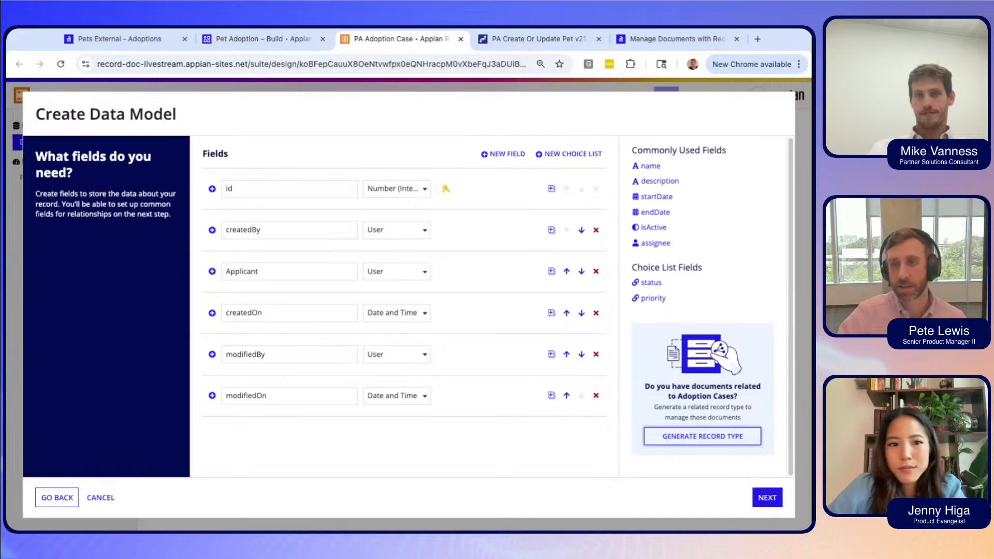
Generate a document record type with 'income verification' and 'proof of residence' document types on separate lines.
left_click(702, 437)
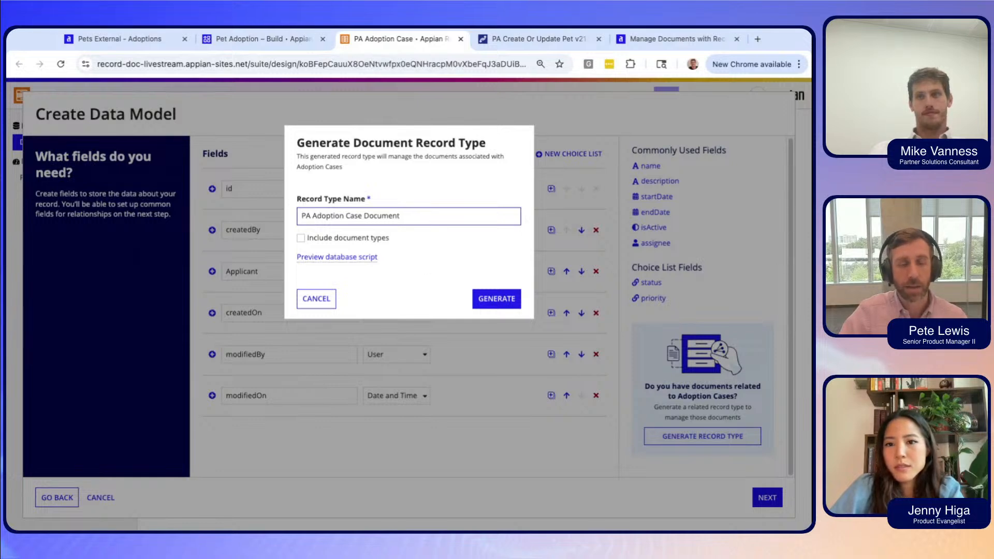
left_click(301, 238)
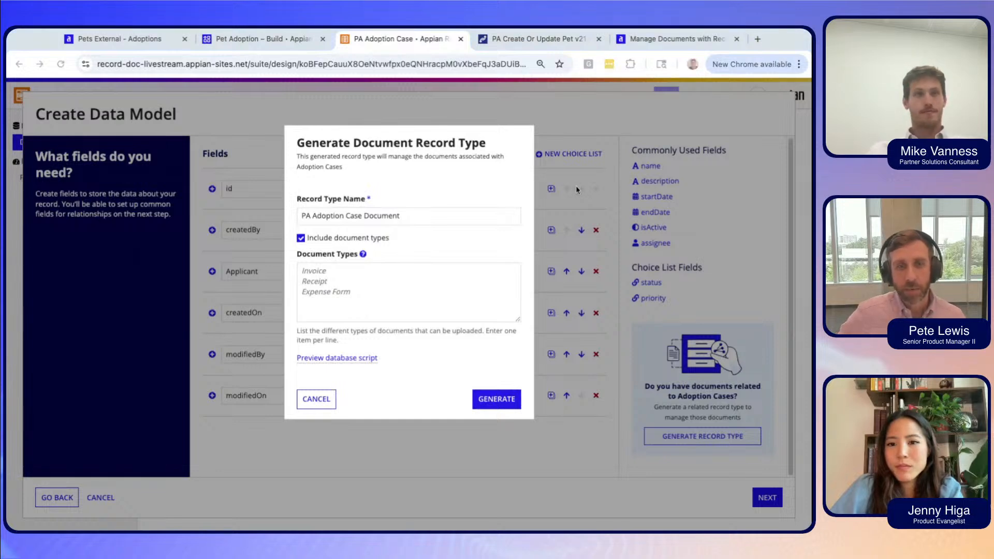
left_click(334, 292)
type("income verification, proof of residence")
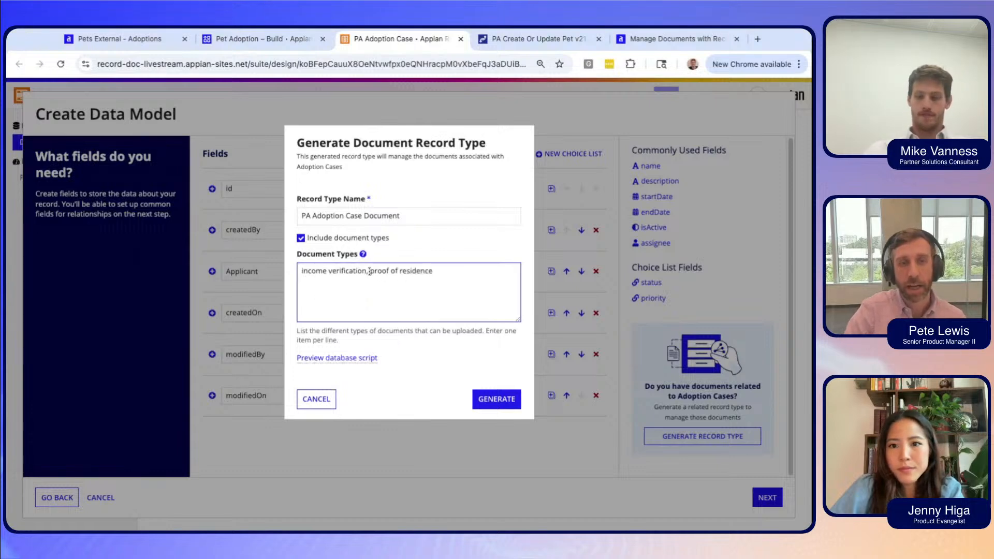
left_click(369, 272)
key("BackSpace")
key("BackSpace")
key("Return")
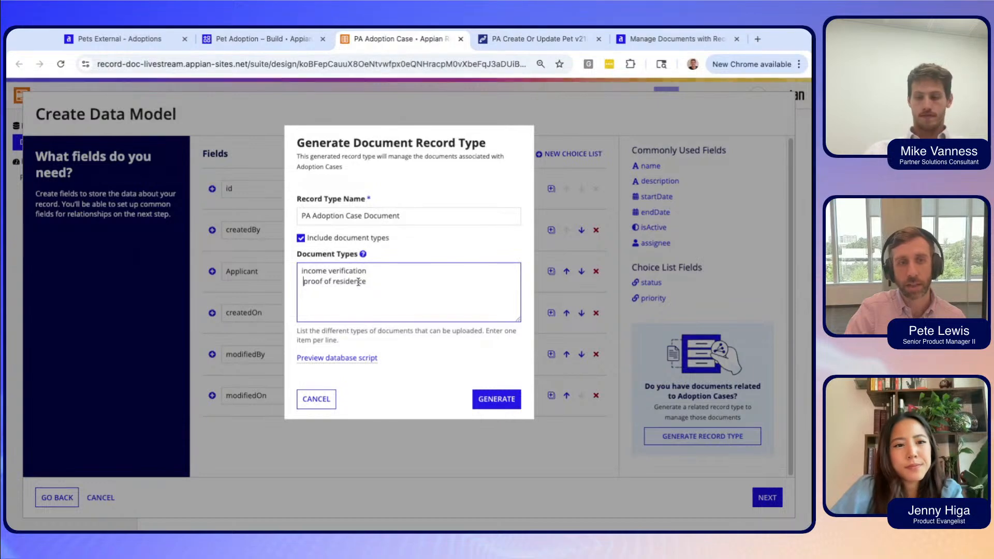
left_click(369, 301)
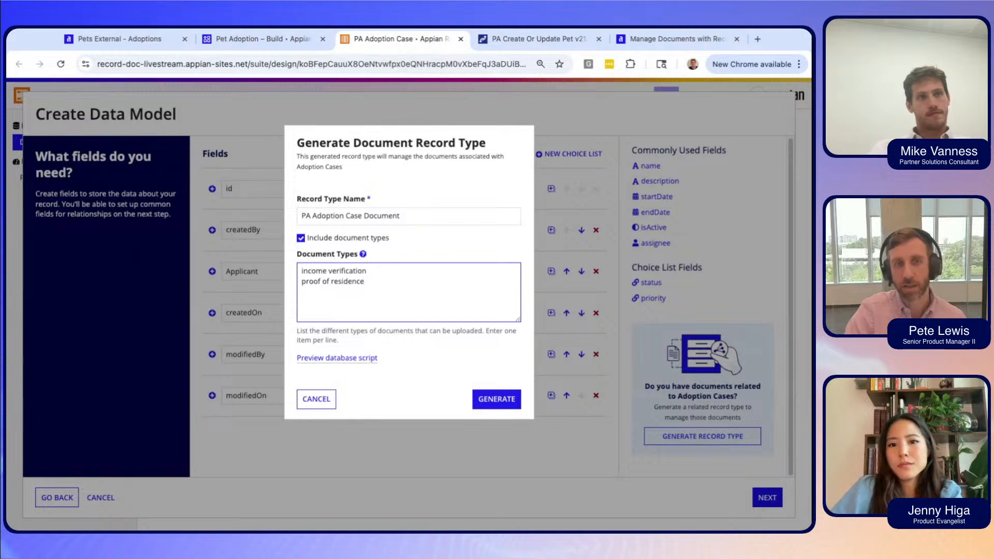
left_click(448, 340)
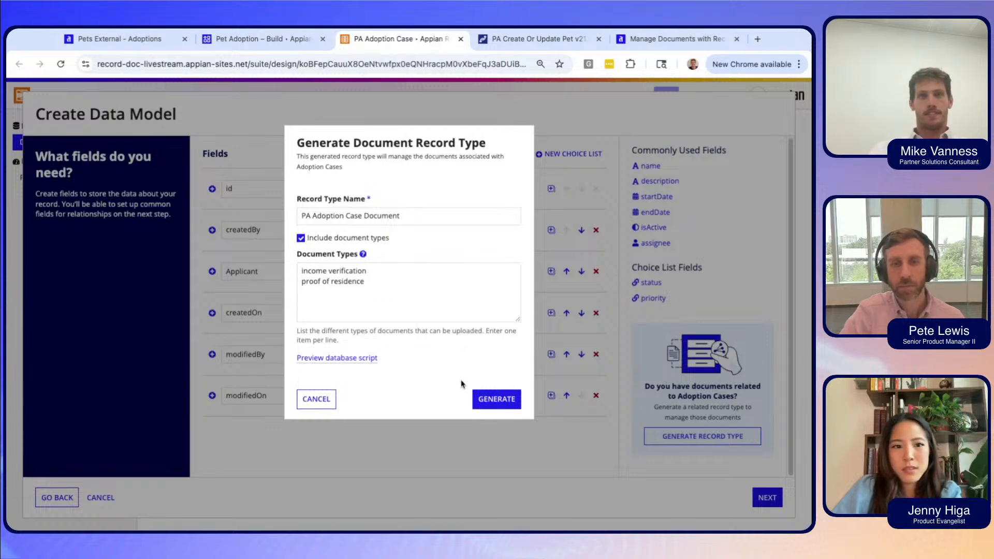
left_click(497, 401)
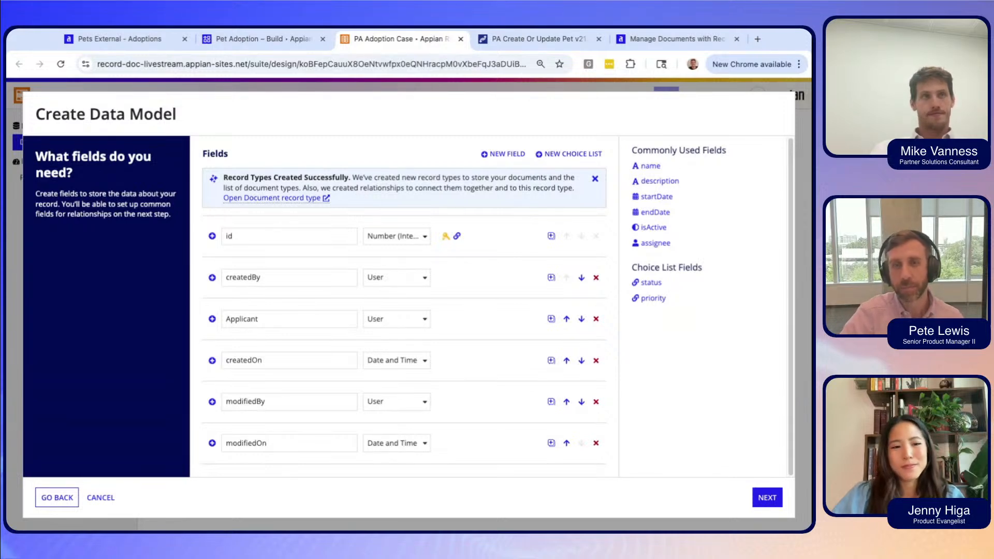
Highlight the Record Types Created Successfully confirmation message.
left_click_drag(223, 178, 293, 178)
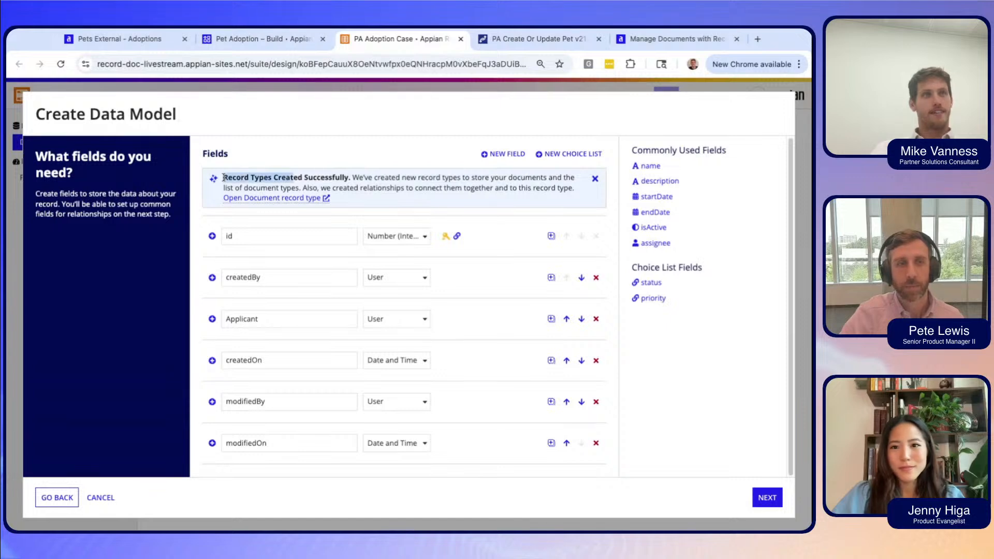
Advance to the Relationships step and start a relationship to the suggested Pet record type.
left_click(764, 497)
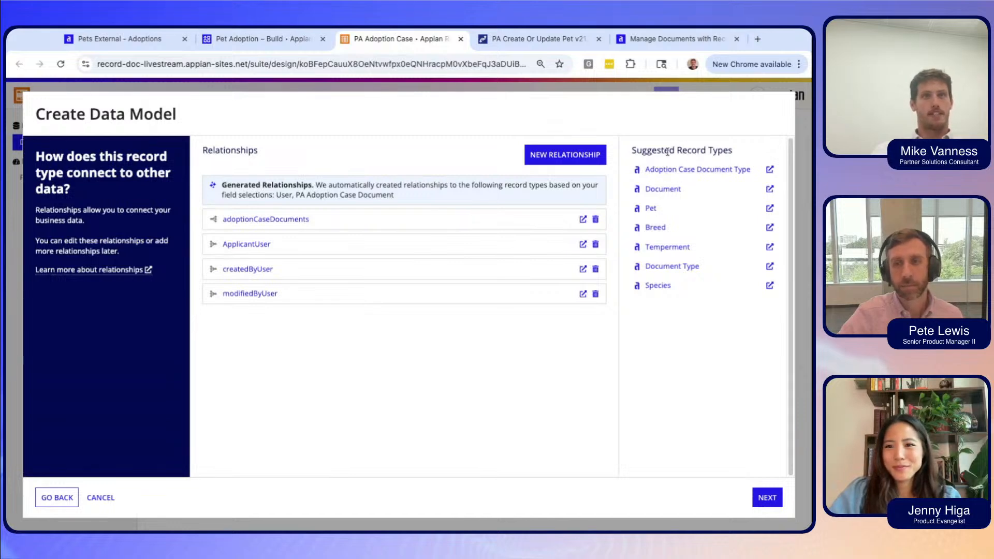
left_click(650, 208)
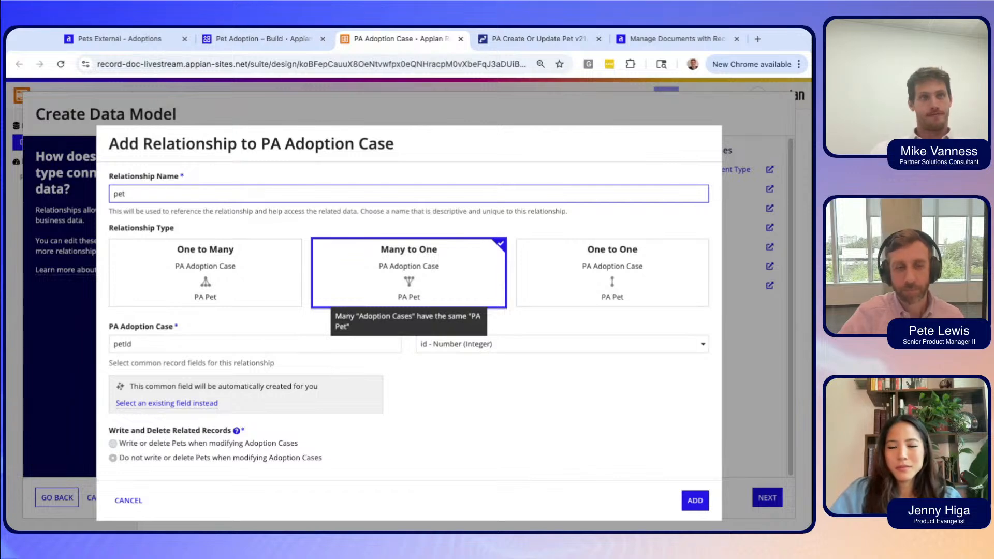
Add the many-to-one 'pet' relationship to PA Pet, matching a new petId field to id.
left_click(524, 408)
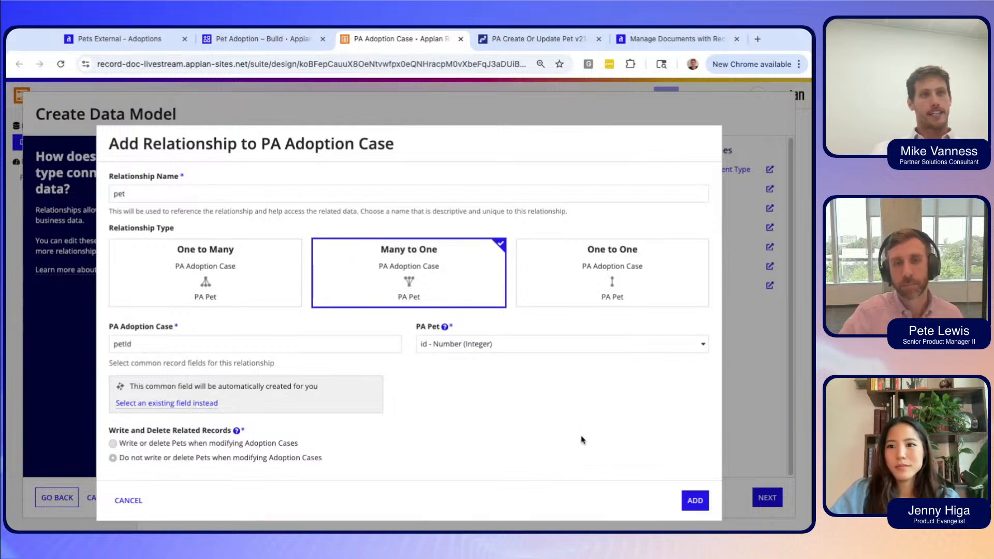
left_click(690, 503)
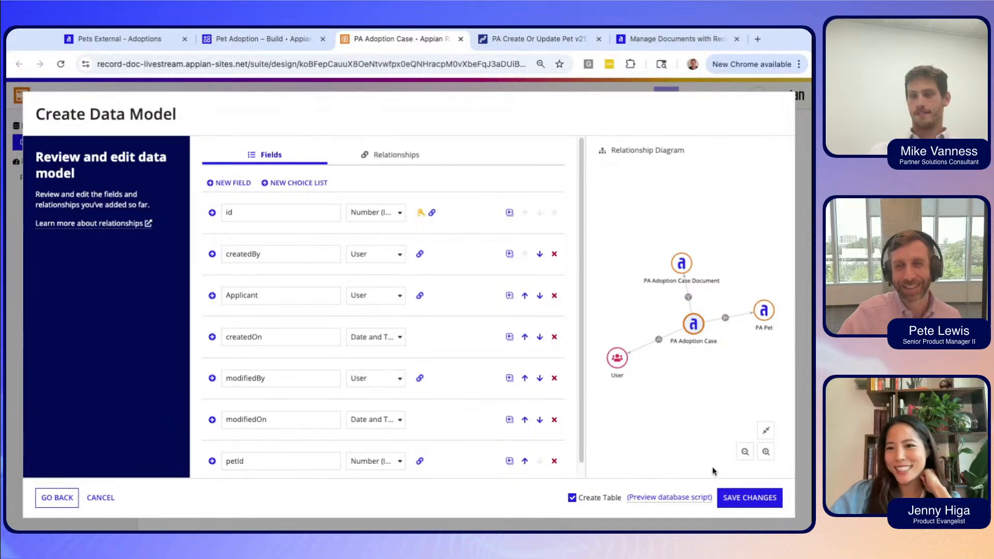
Save the reviewed data model changes with Create Table kept checked.
left_click(754, 498)
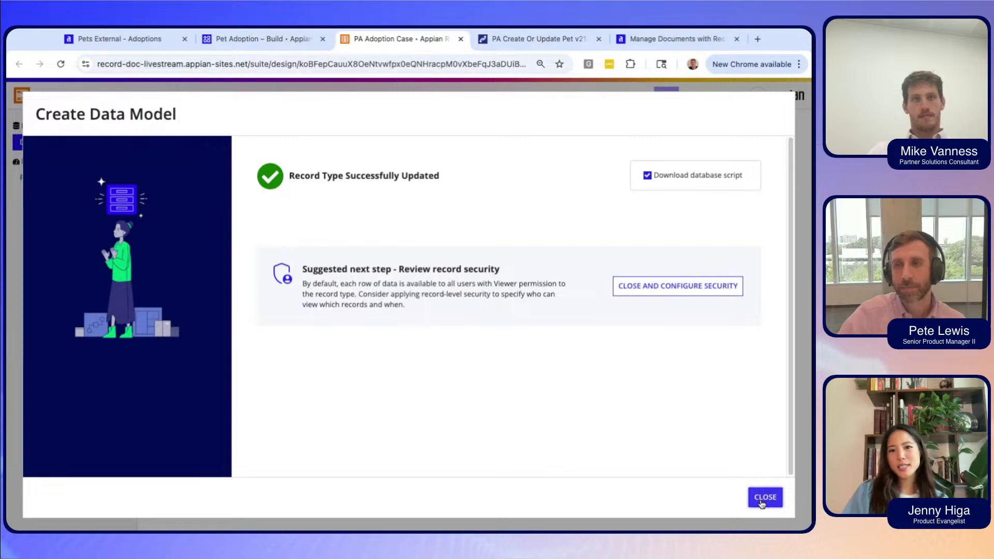
Close the Create Data Model dialog to return to the PA Adoption Case Data Model page.
left_click(762, 497)
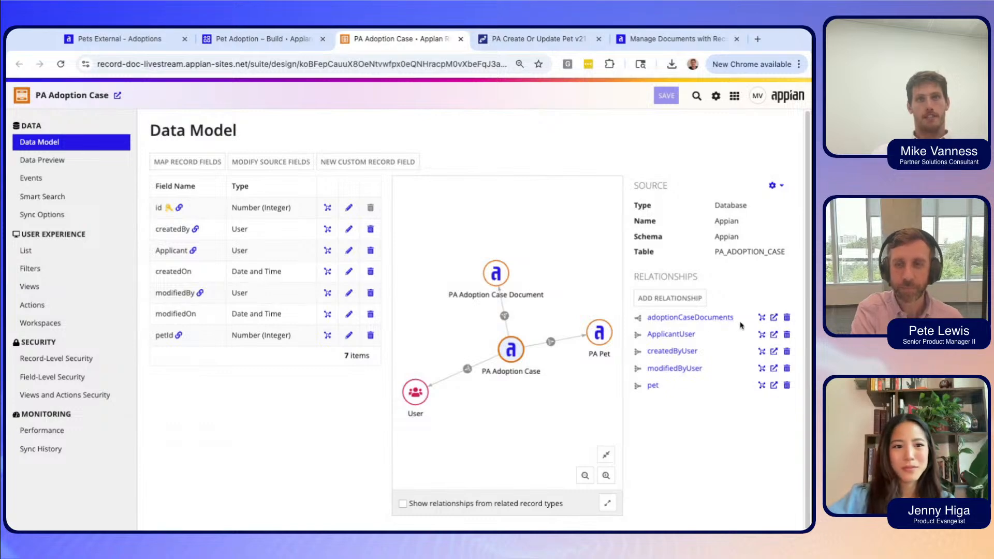
left_click(773, 317)
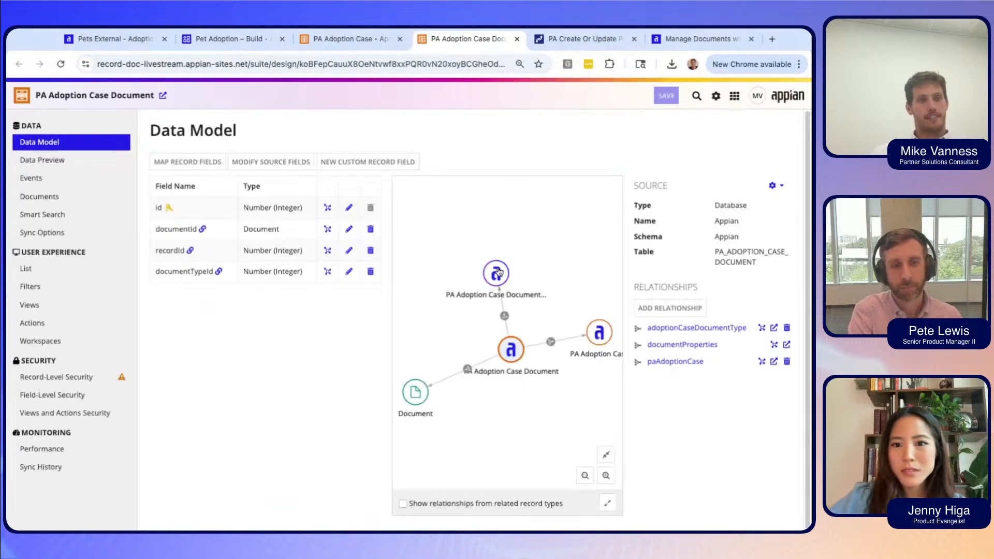
mouse_move(499, 272)
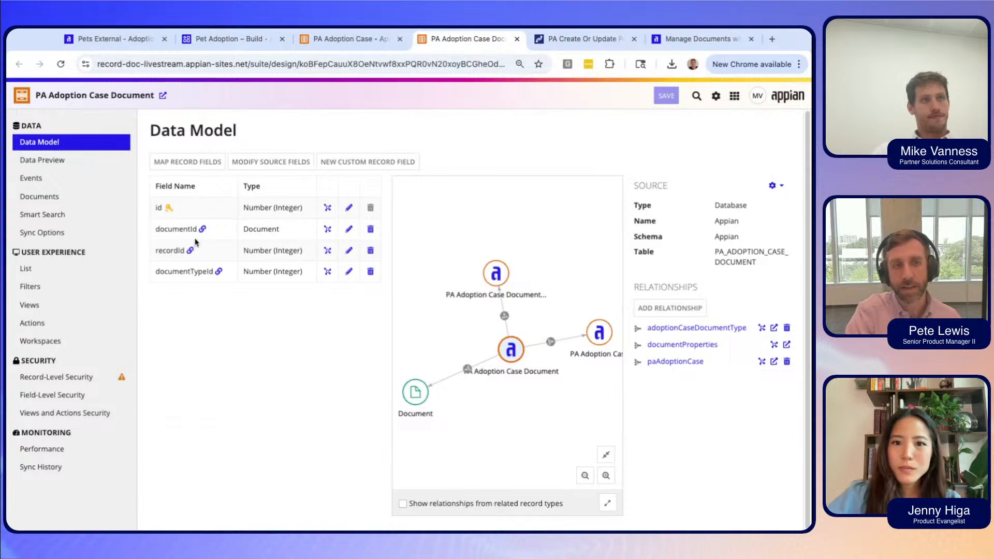
left_click_drag(260, 229, 280, 230)
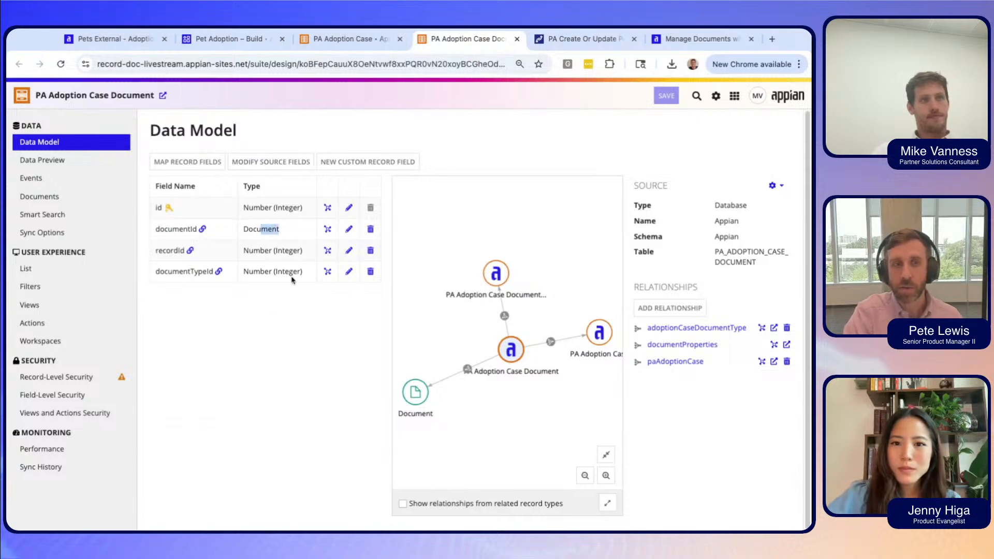
left_click(275, 350)
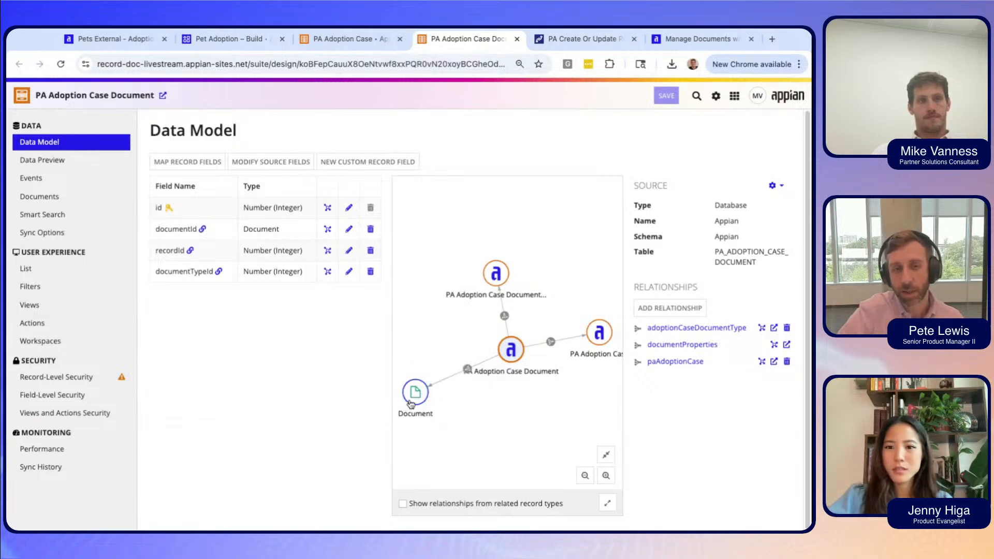
View the system Document record type in a new tab, then return to PA Adoption Case Document.
left_click(411, 403)
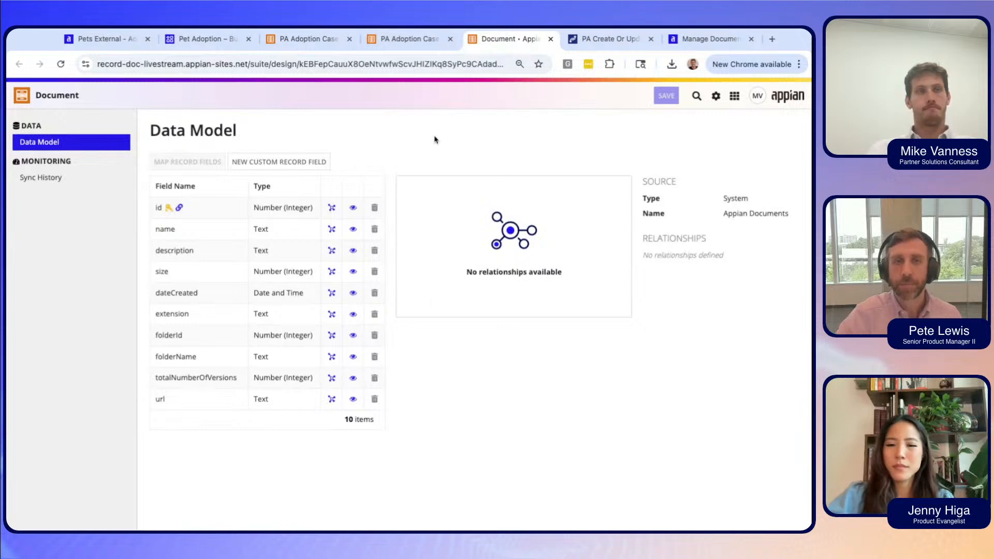
left_click(399, 42)
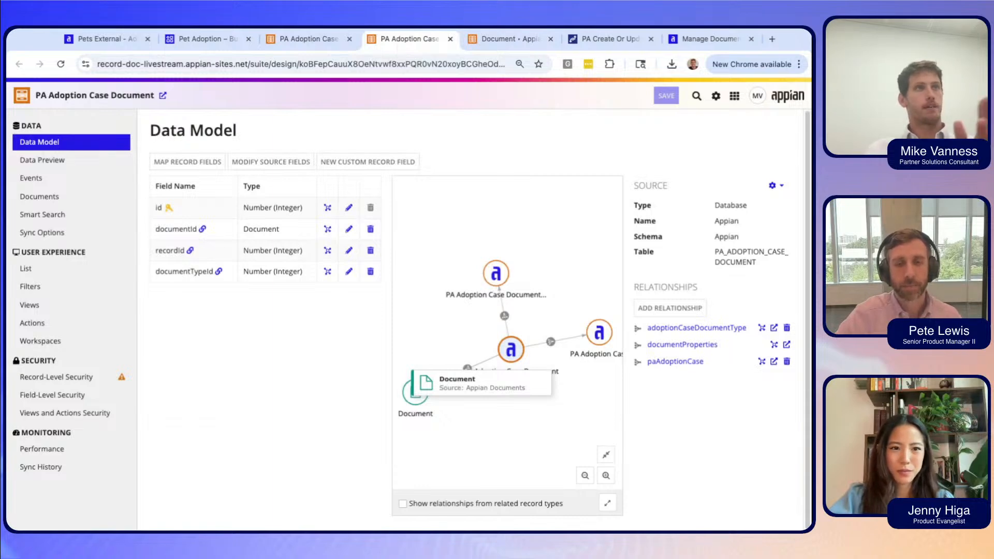
Switch to the PA Adoption Case tab to see its Data Model page with Applicant and petId.
left_click(292, 46)
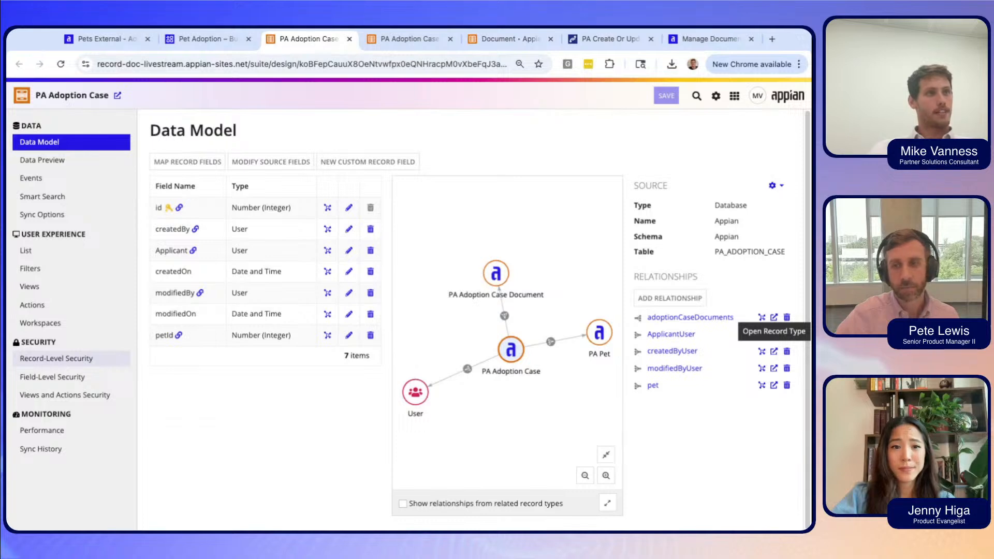
From the Events page, generate the event record types, keeping all default names.
left_click(96, 178)
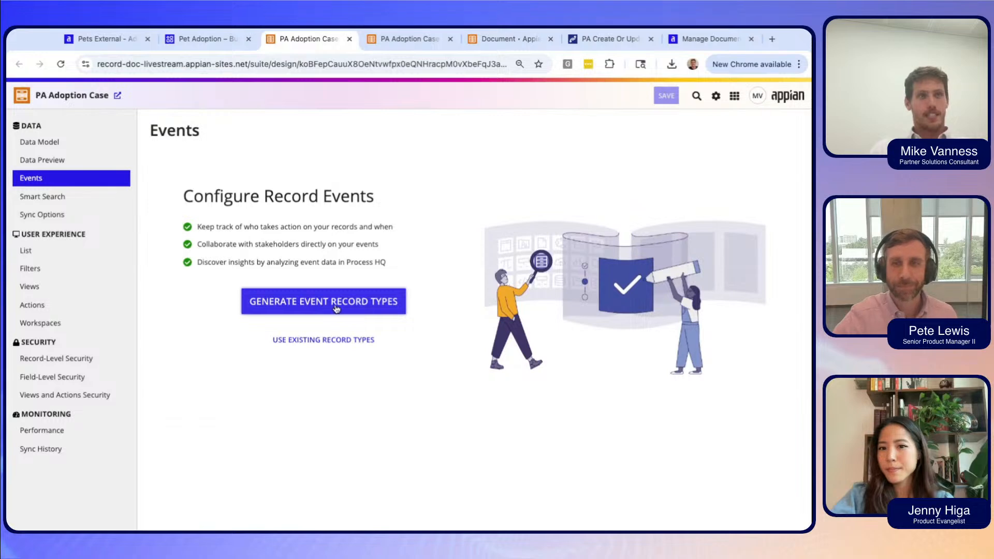
left_click(336, 309)
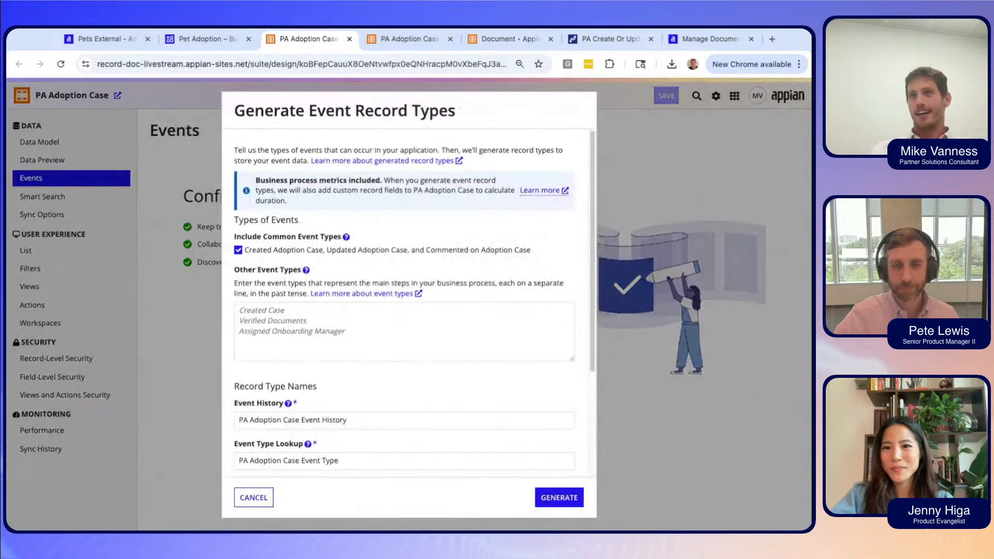
scroll(467, 359, "down", 3)
scroll(467, 360, "down", 2)
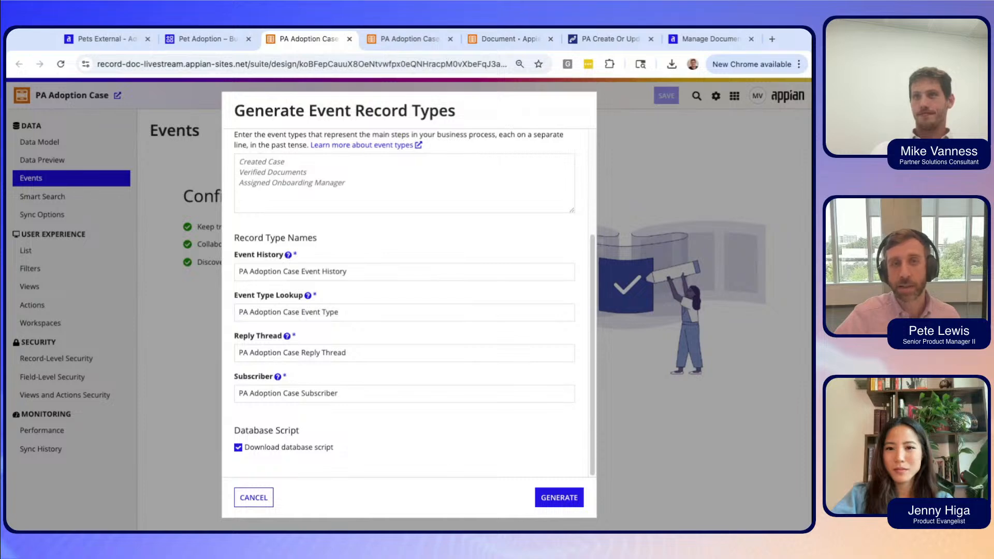
scroll(512, 420, "up", 1)
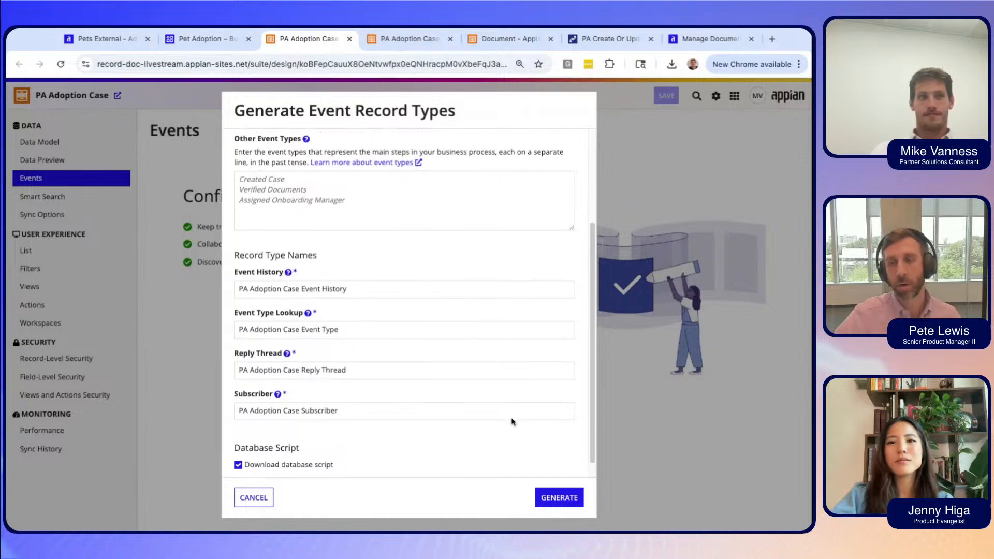
scroll(511, 421, "up", 1)
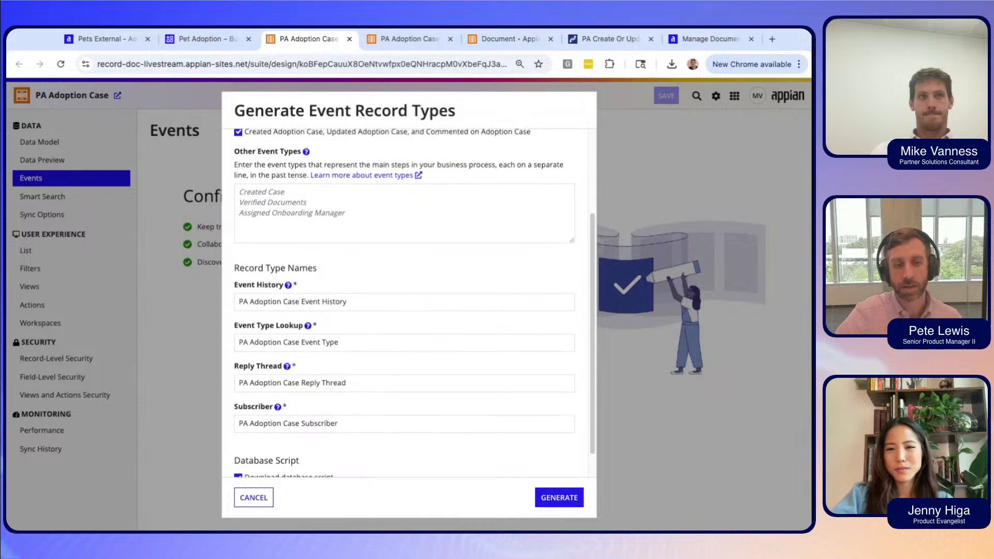
scroll(409, 300, "down", 1)
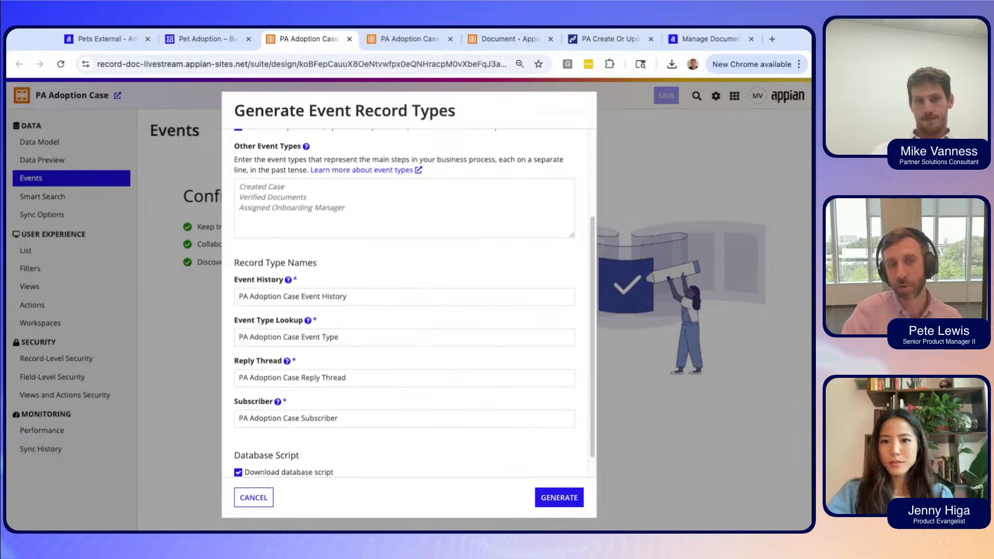
left_click(567, 498)
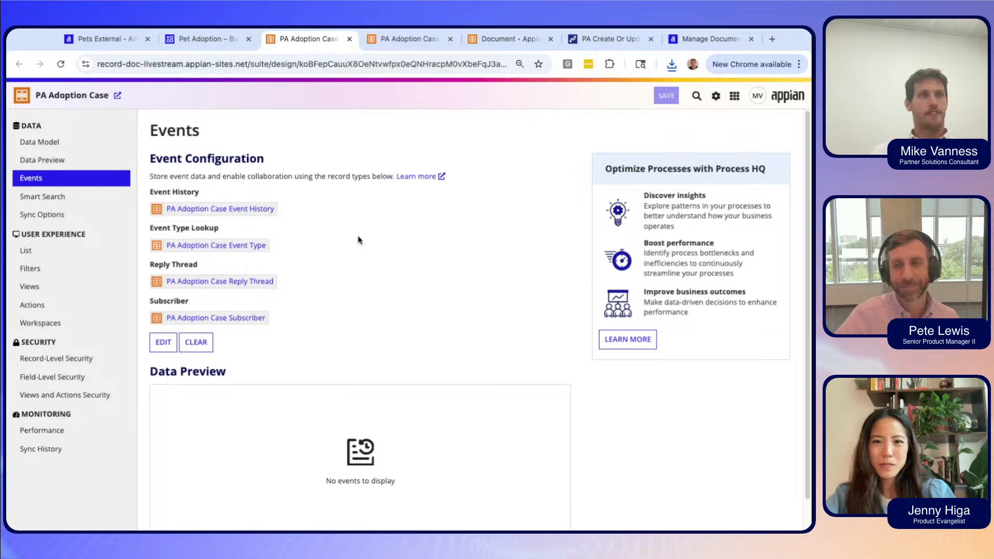
left_click(73, 307)
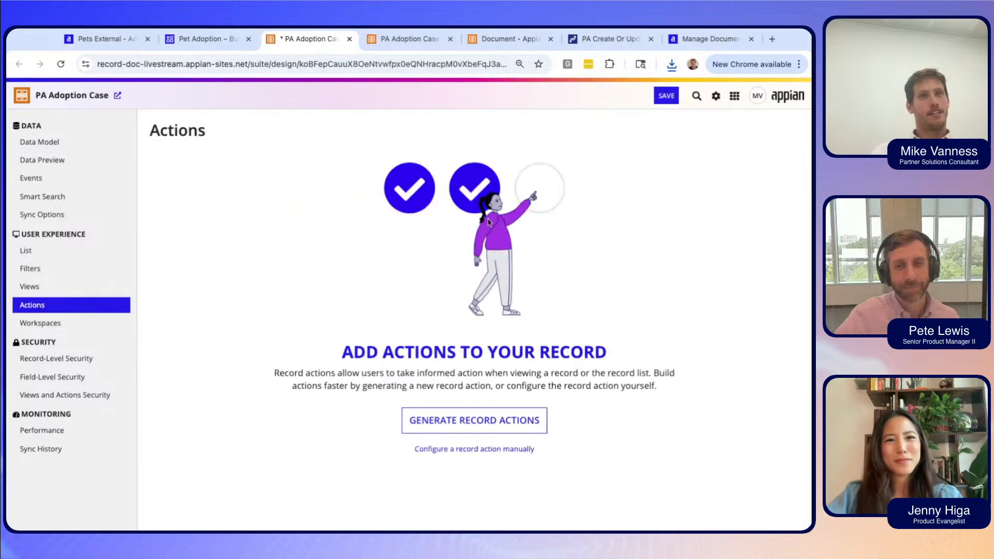
Set up Create, Update and Delete record actions, including adoptionCaseDocuments in the generated forms.
left_click(520, 422)
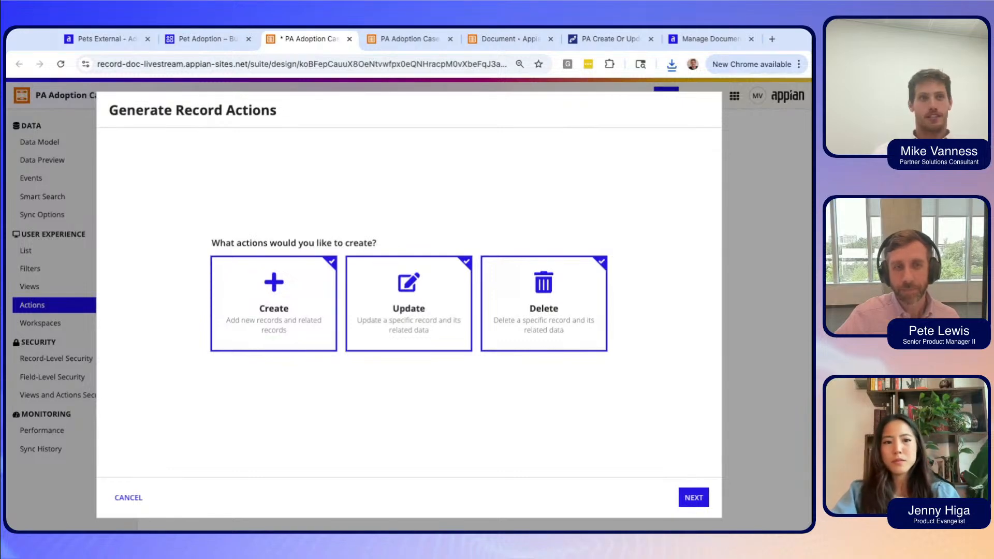
left_click(693, 498)
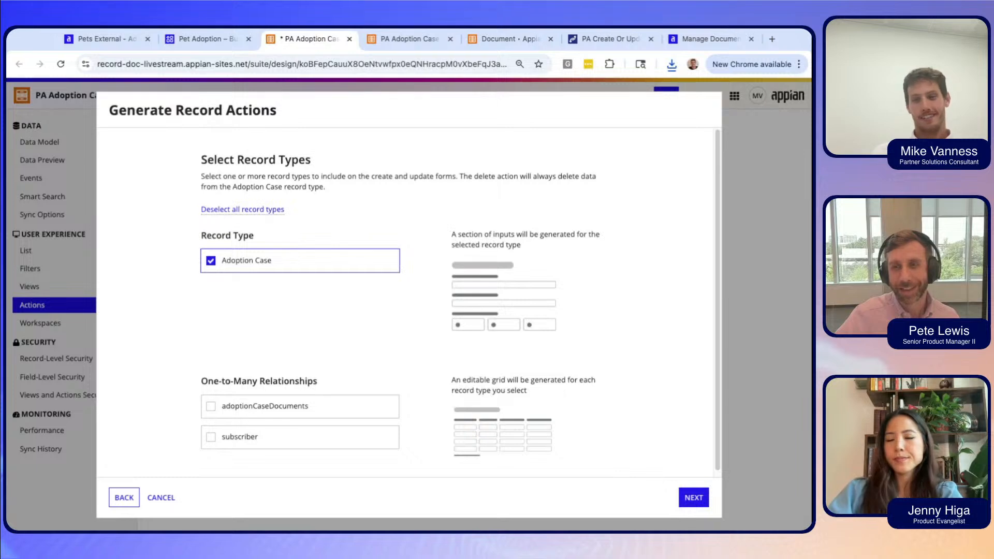
scroll(407, 303, "down", 1)
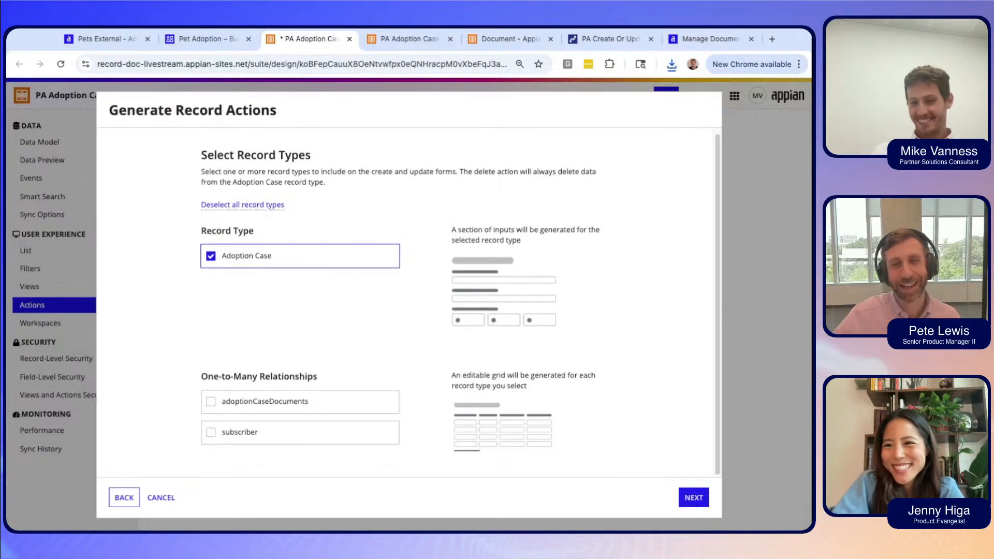
scroll(407, 302, "up", 1)
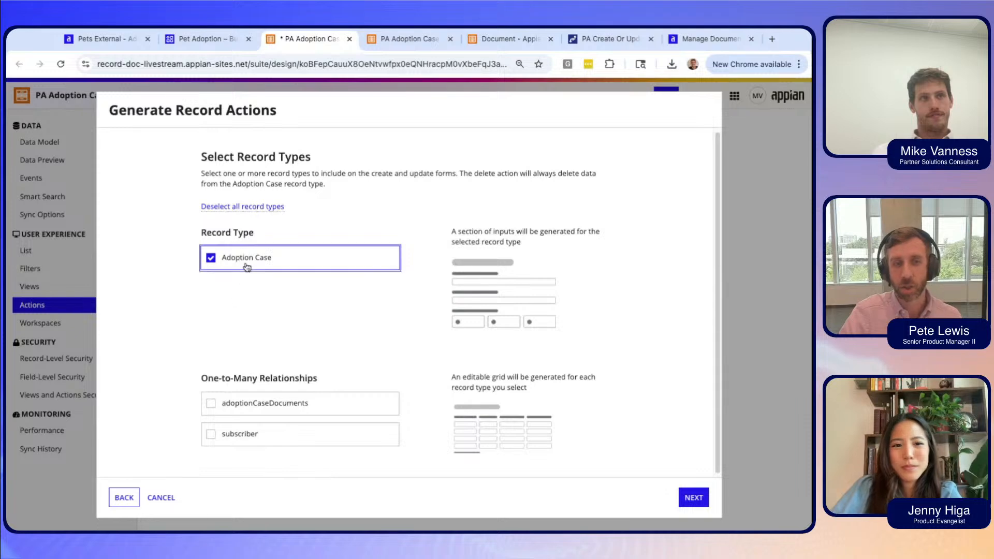
left_click(212, 403)
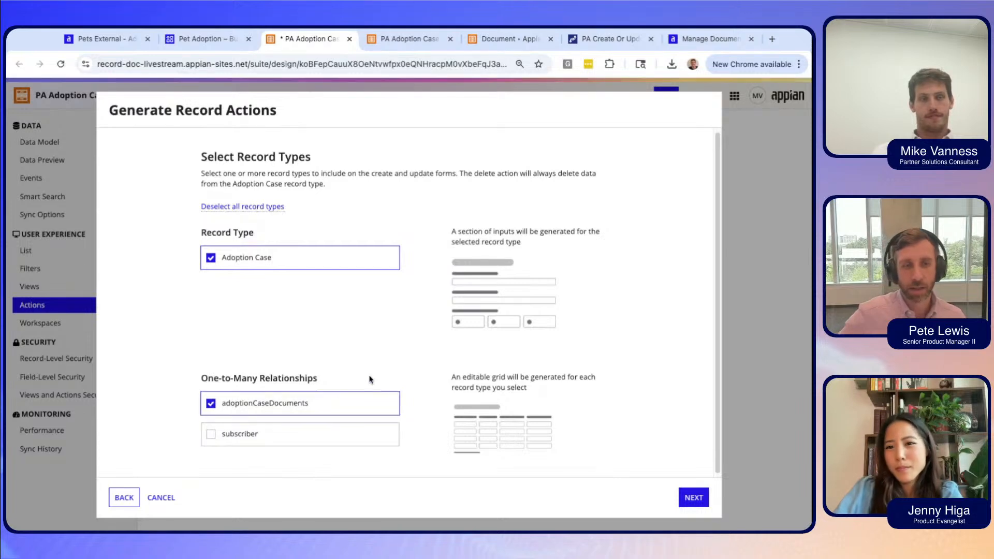
scroll(412, 356, "down", 1)
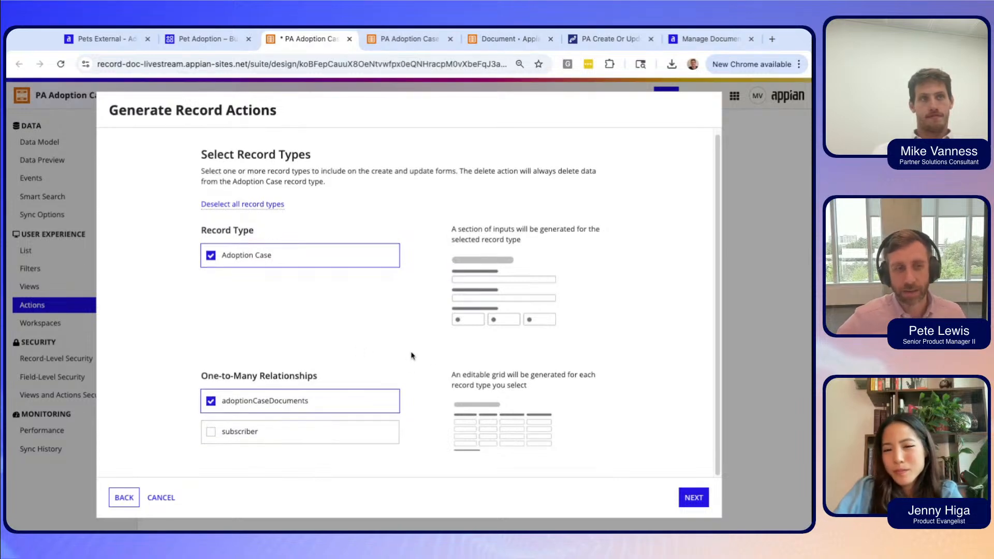
left_click(693, 497)
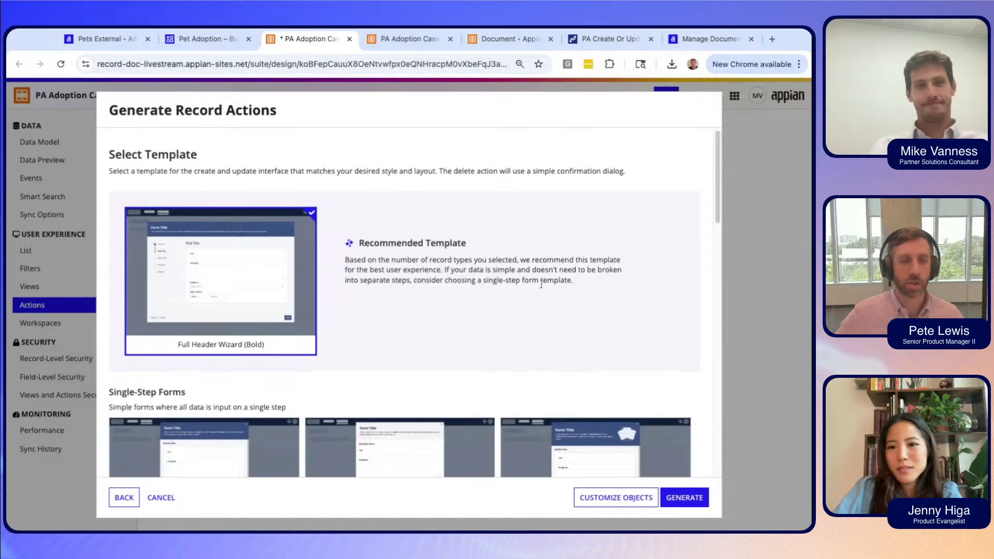
Keep the recommended Full Header Wizard (Bold) template and generate the Adoption Case actions.
scroll(509, 335, "down", 3)
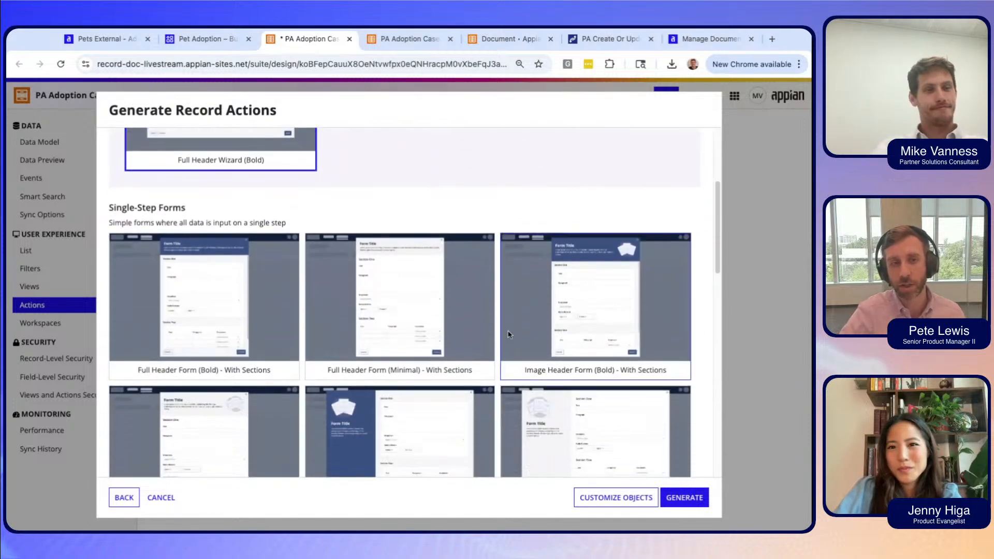
scroll(509, 335, "up", 3)
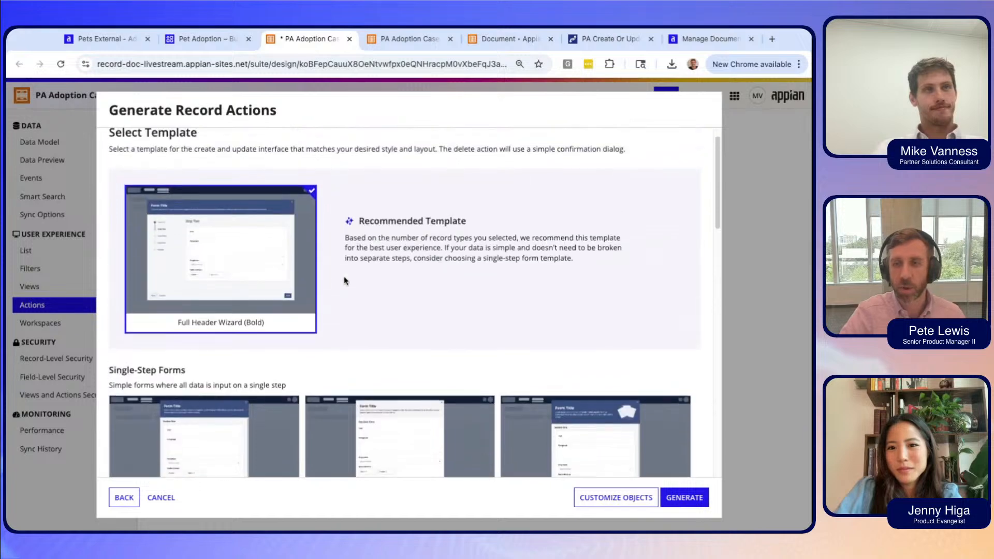
scroll(407, 362, "down", 3)
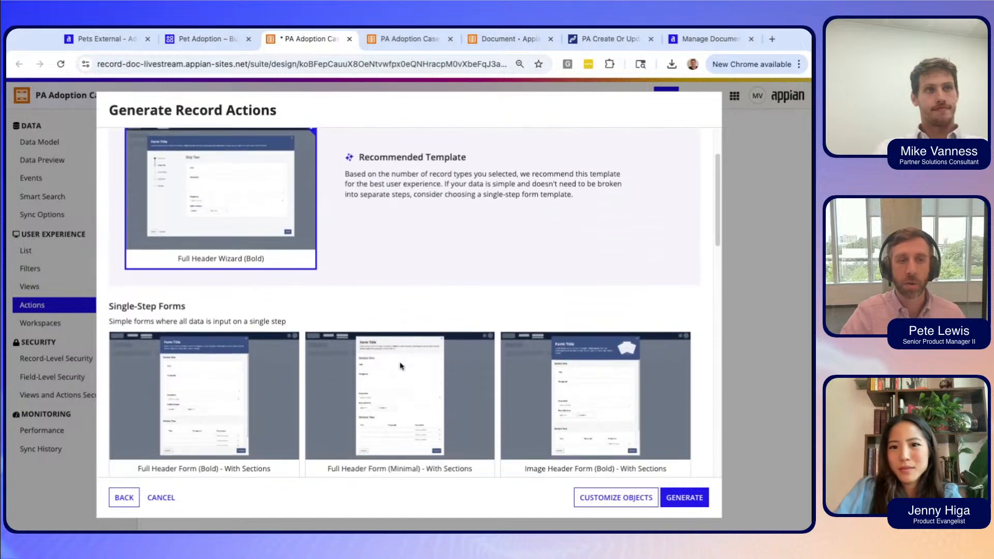
scroll(400, 366, "down", 4)
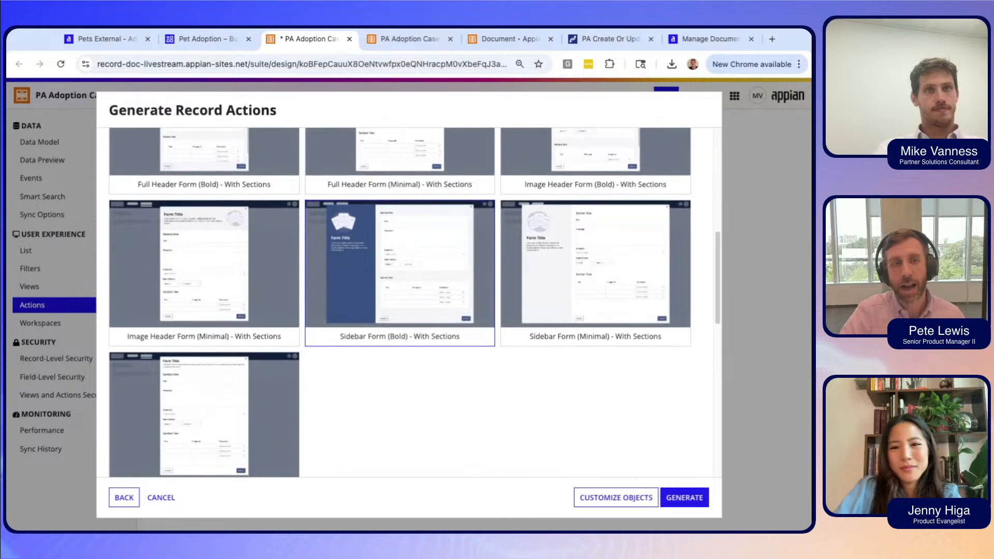
scroll(399, 366, "up", 3)
scroll(399, 414, "up", 2)
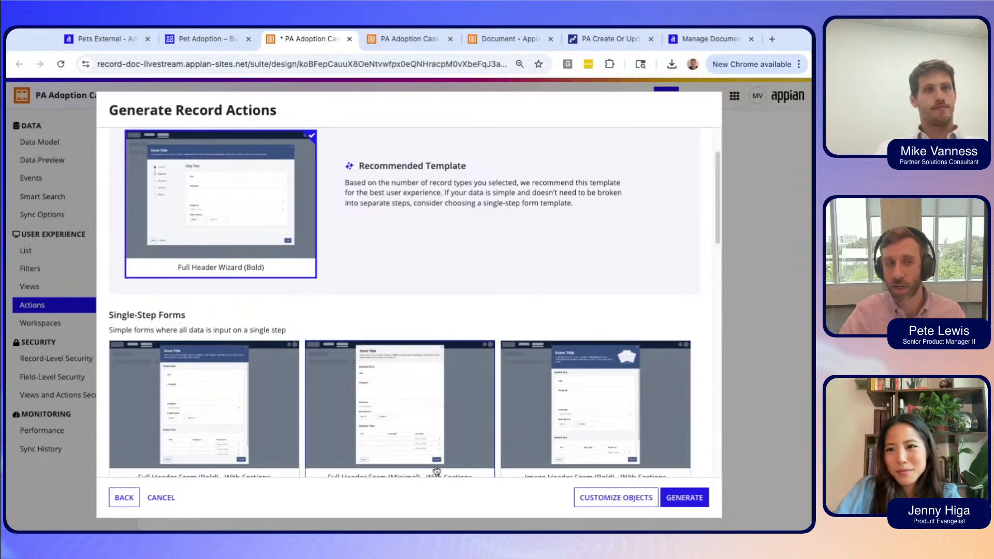
left_click(697, 508)
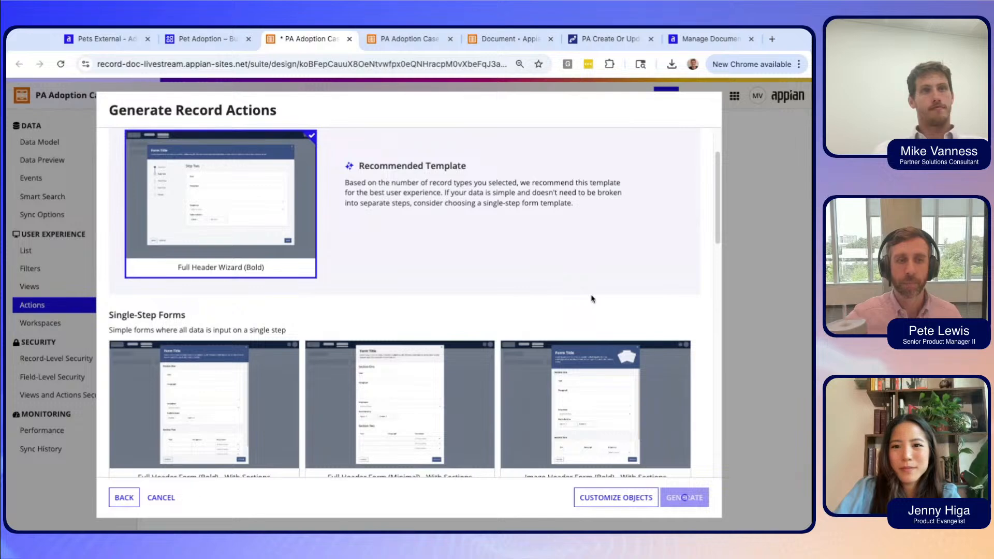
scroll(591, 299, "down", 1)
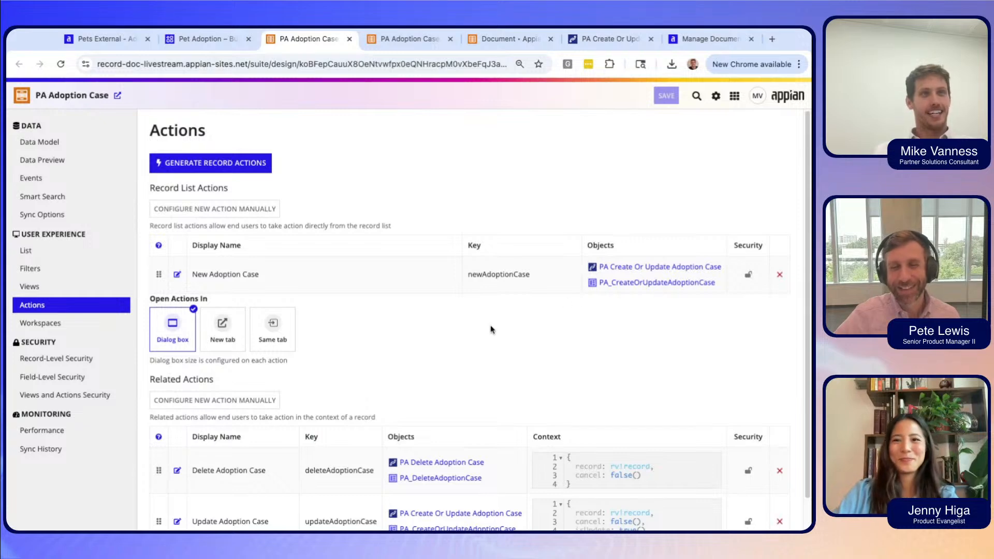
Scroll past the generated actions and open the PA Adoption Case Views page.
scroll(492, 329, "down", 1)
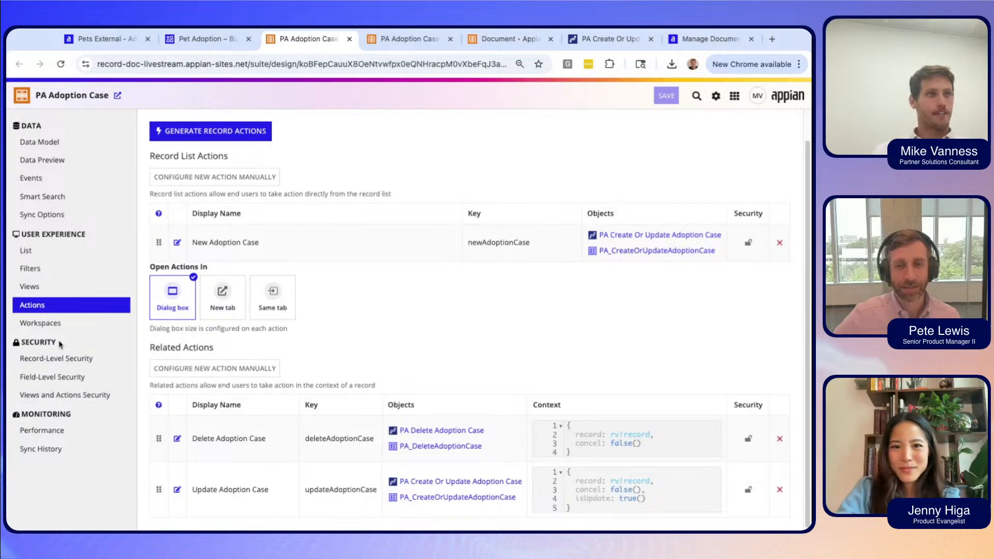
left_click(58, 288)
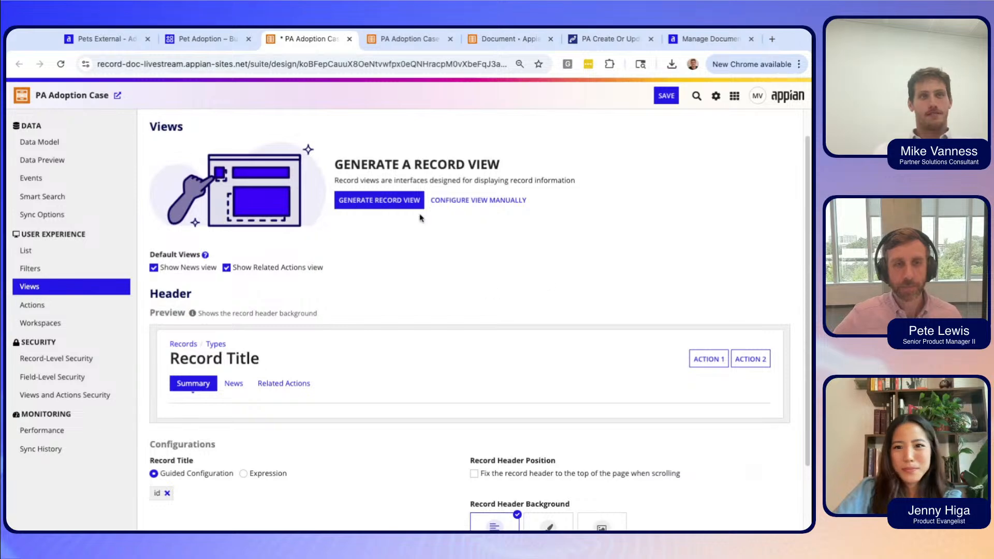
Generate a Summary record view that includes the adoptionCaseDocuments list, creating PA_AdoptionCaseSummary.
scroll(399, 253, "down", 1)
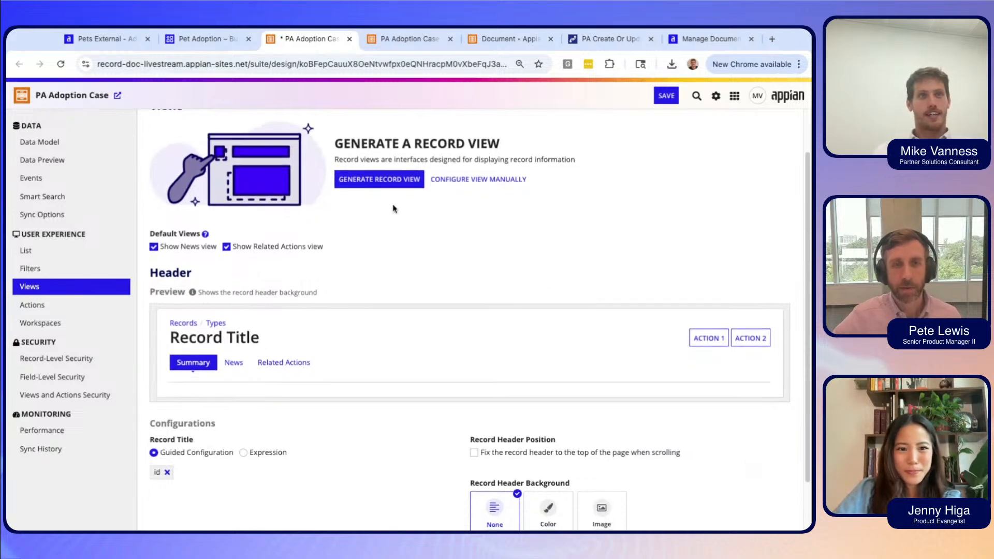
left_click(375, 187)
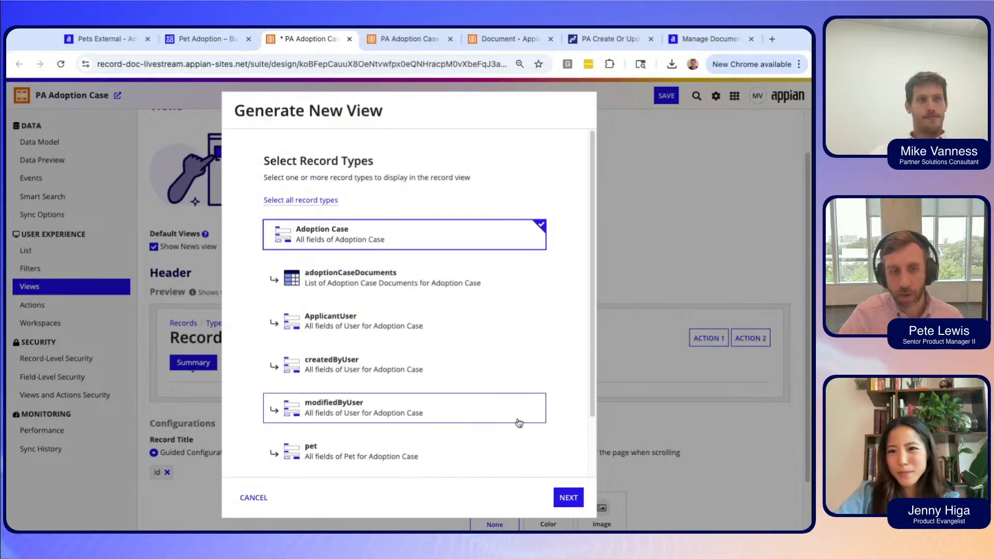
scroll(518, 422, "down", 2)
scroll(517, 419, "up", 1)
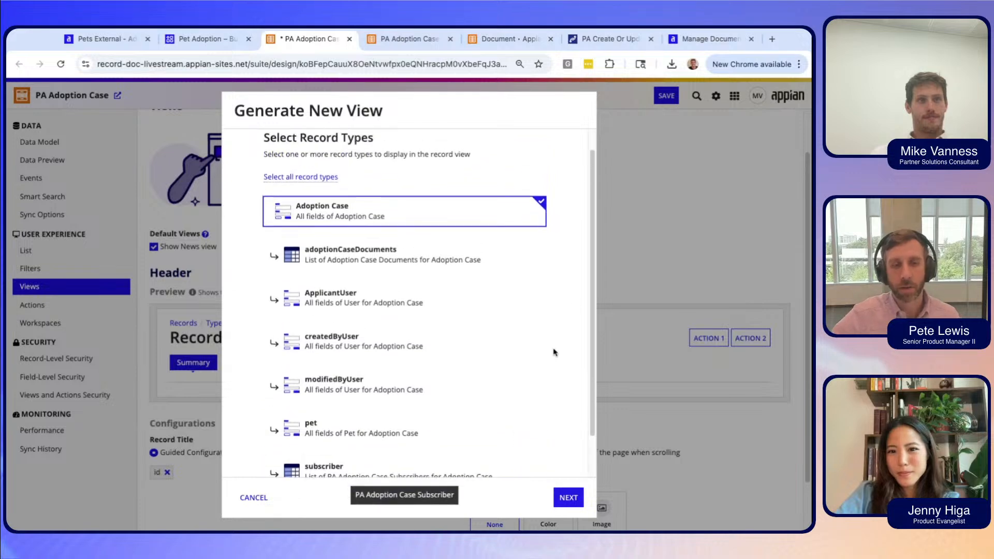
left_click(503, 262)
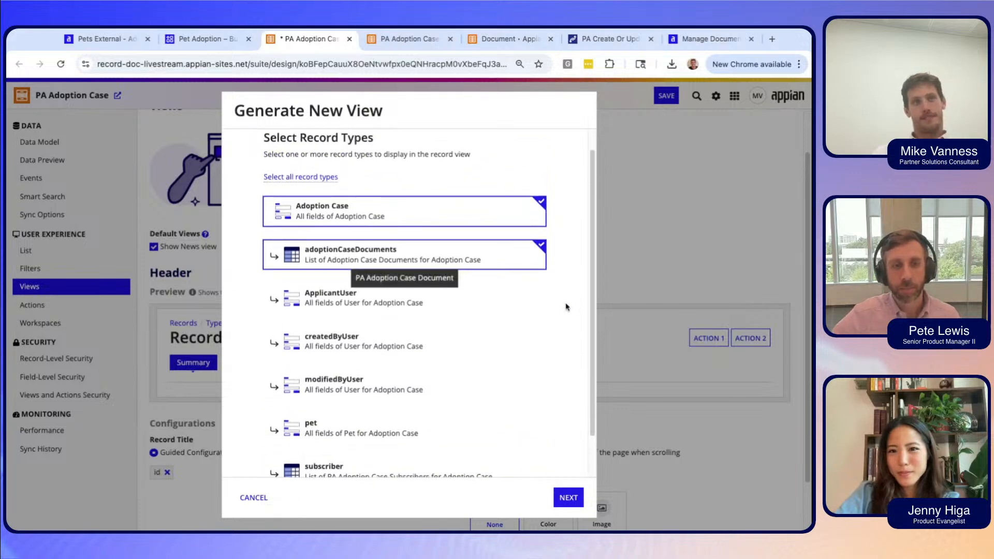
left_click(567, 498)
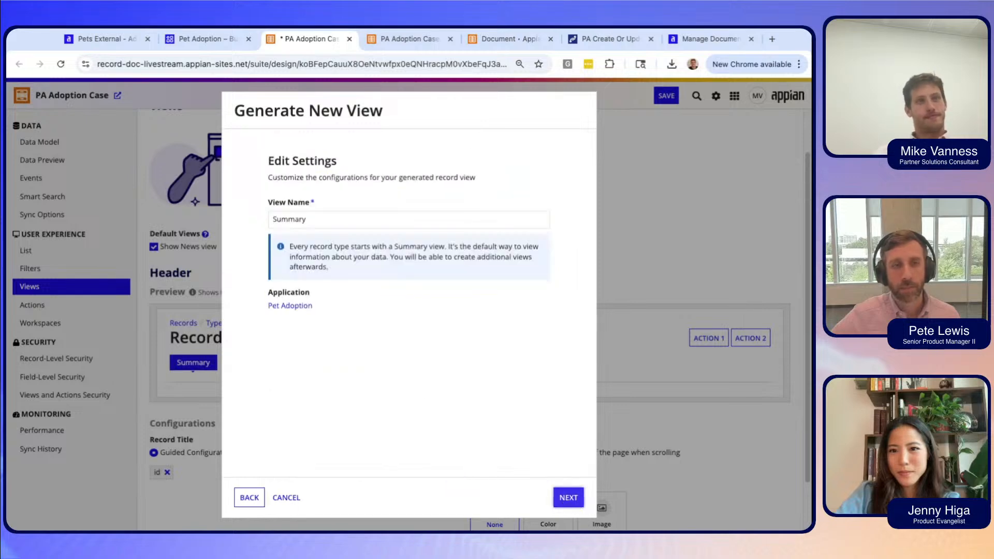
left_click(568, 497)
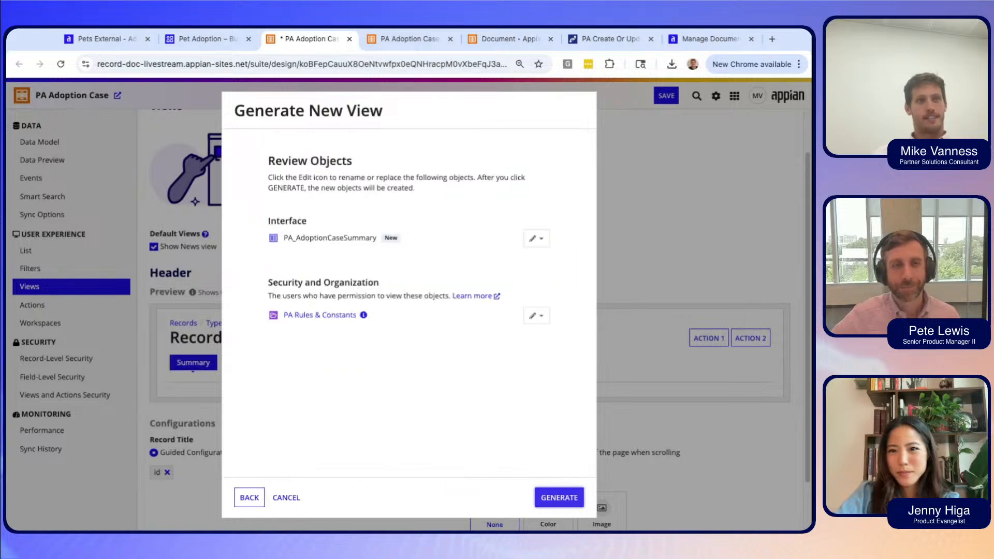
left_click(559, 497)
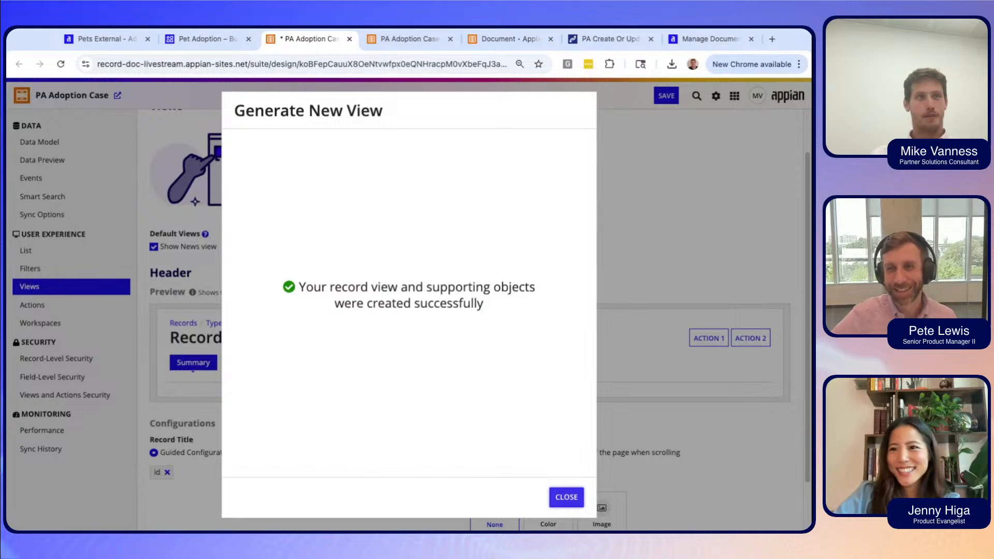
left_click(566, 498)
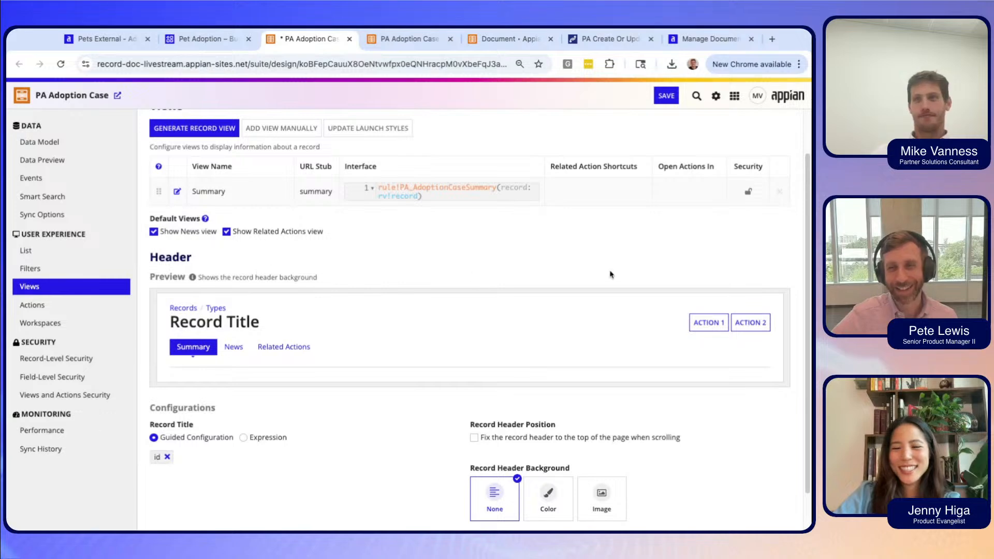
Open the live Adoption Cases record list in a new tab from the List settings.
scroll(639, 283, "up", 1)
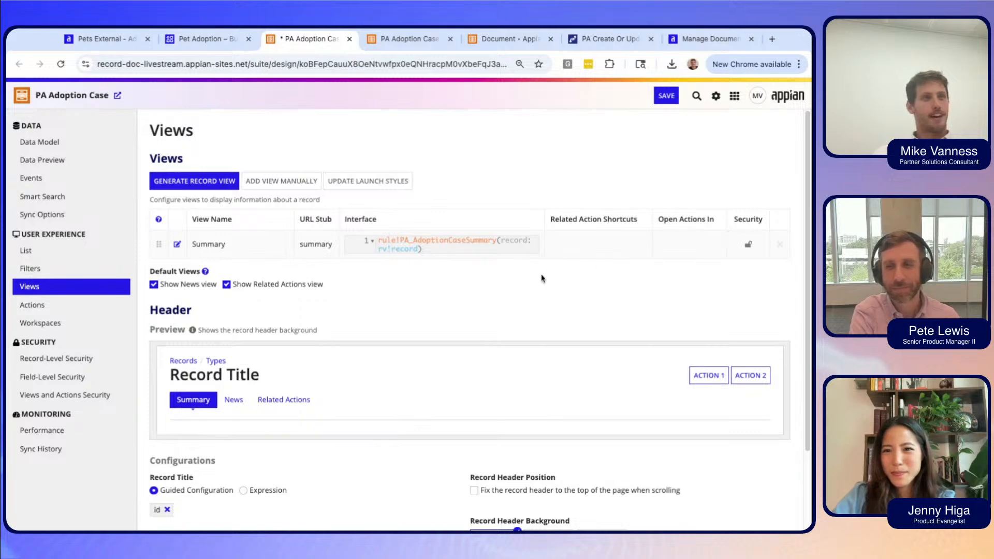
scroll(541, 278, "down", 3)
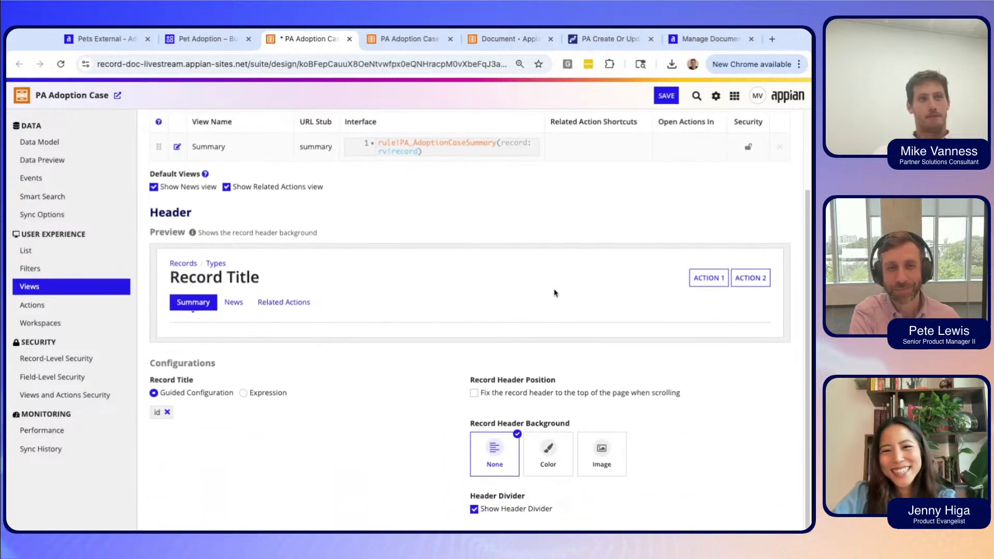
scroll(554, 293, "up", 3)
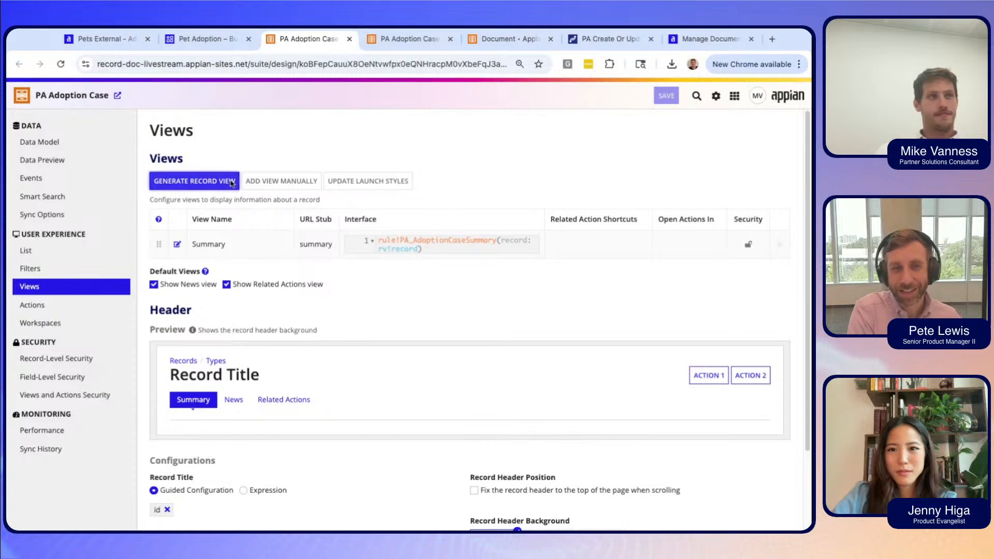
left_click(52, 257)
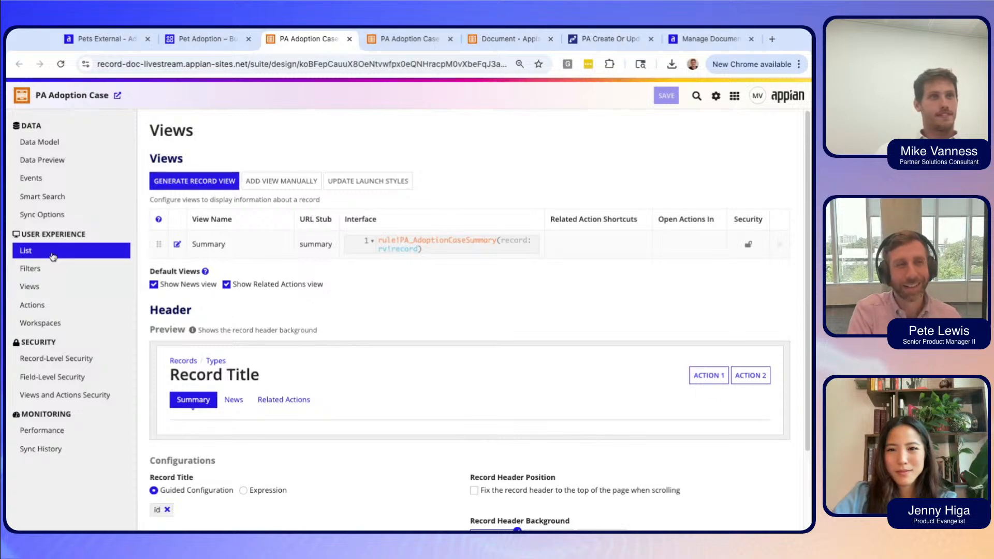
left_click(118, 96)
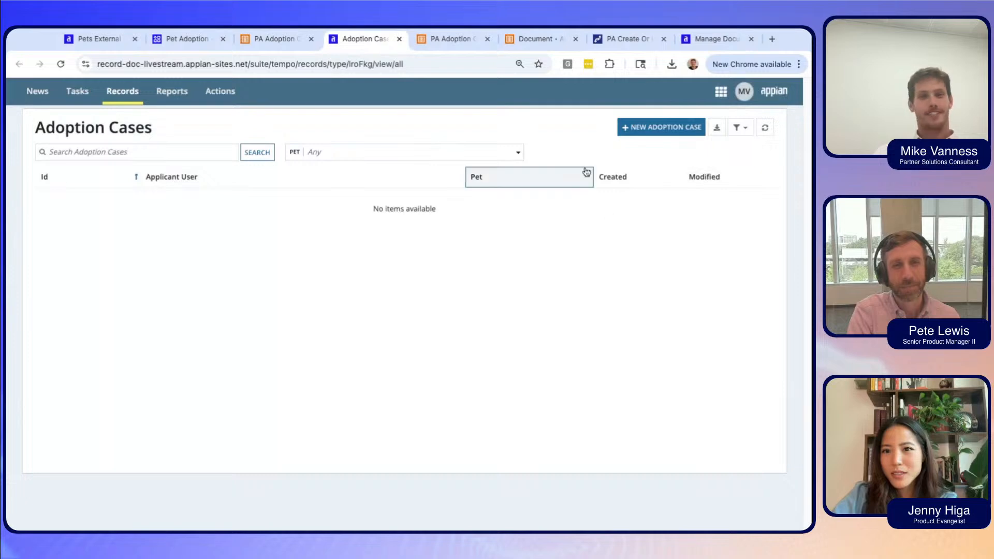
Start a New Adoption Case with the searched applicant and pet 6, advancing to the documents step.
left_click(668, 130)
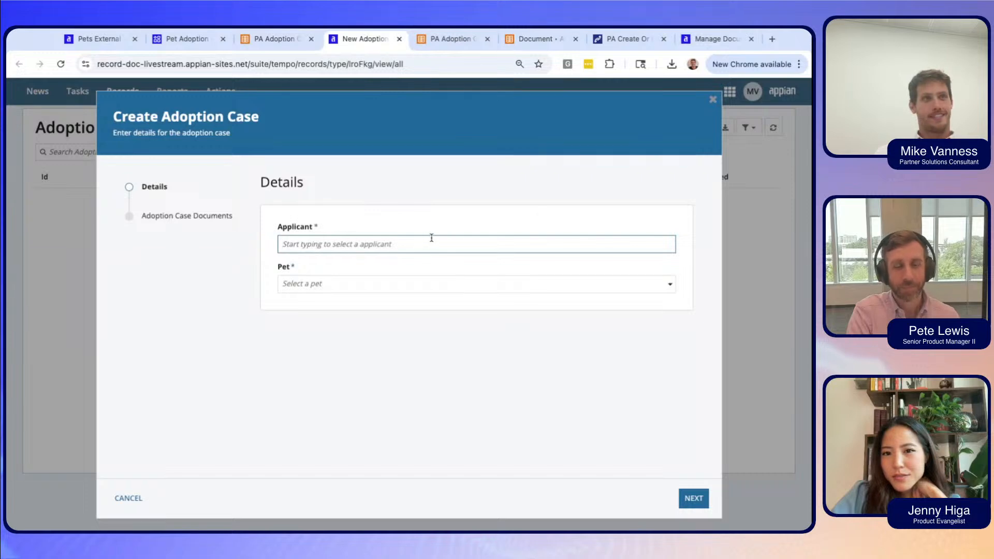
type("mic")
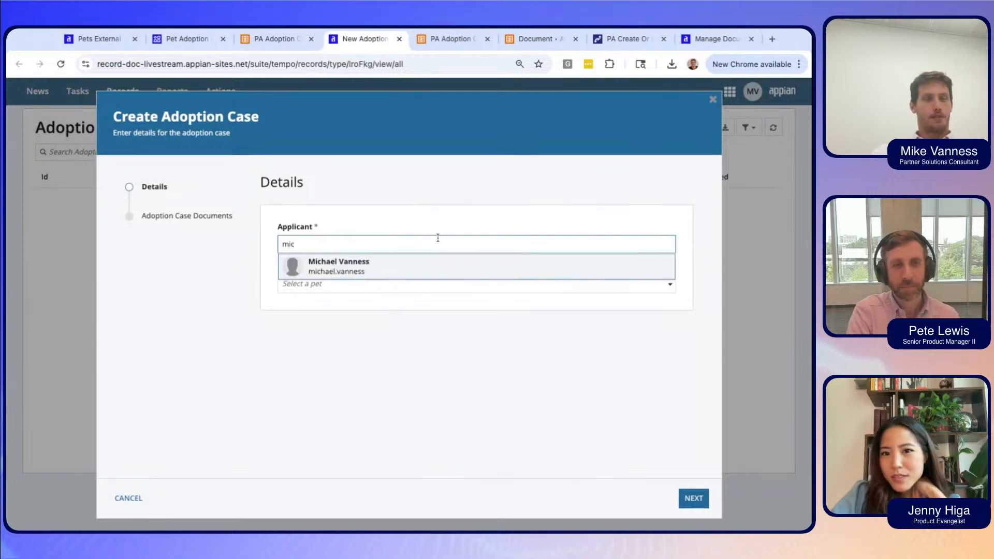
left_click(439, 261)
left_click(396, 288)
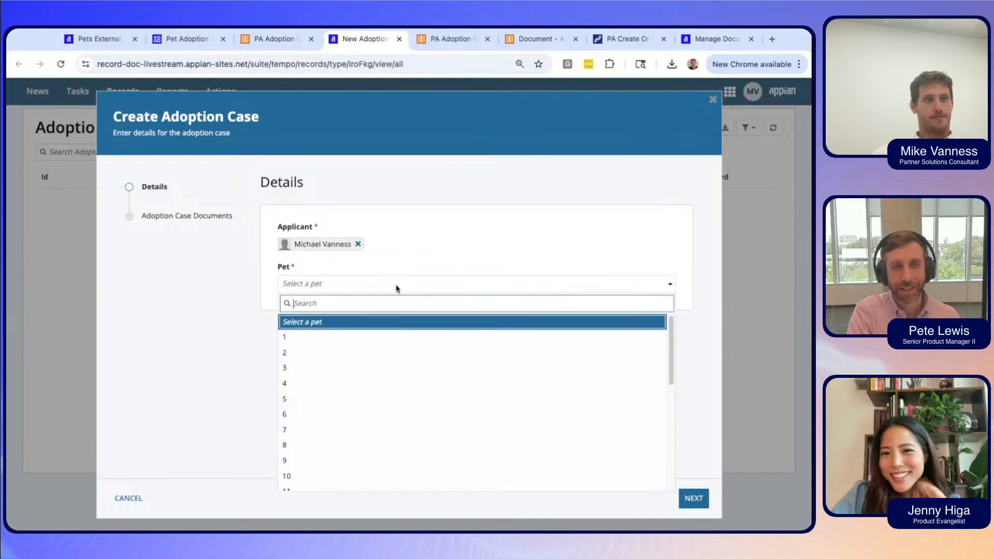
left_click(380, 424)
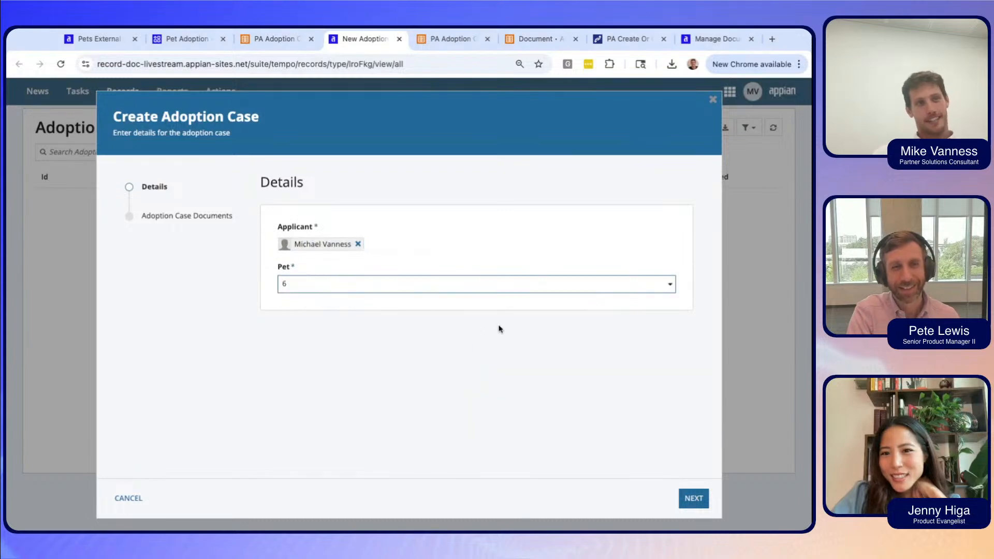
left_click(689, 506)
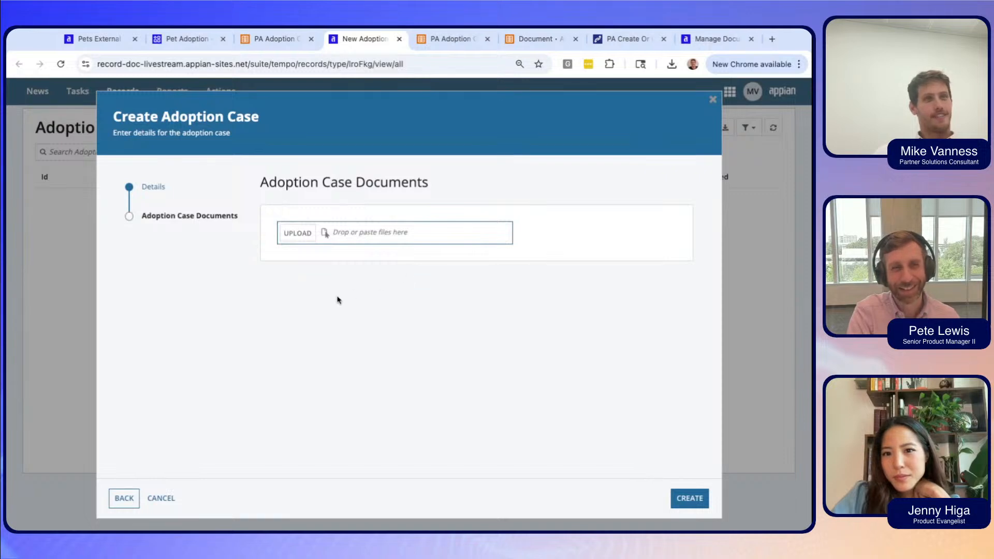
Upload poodle-2, poodle-3 and rabies-cert to the case and check poodle-2's details.
left_click(302, 241)
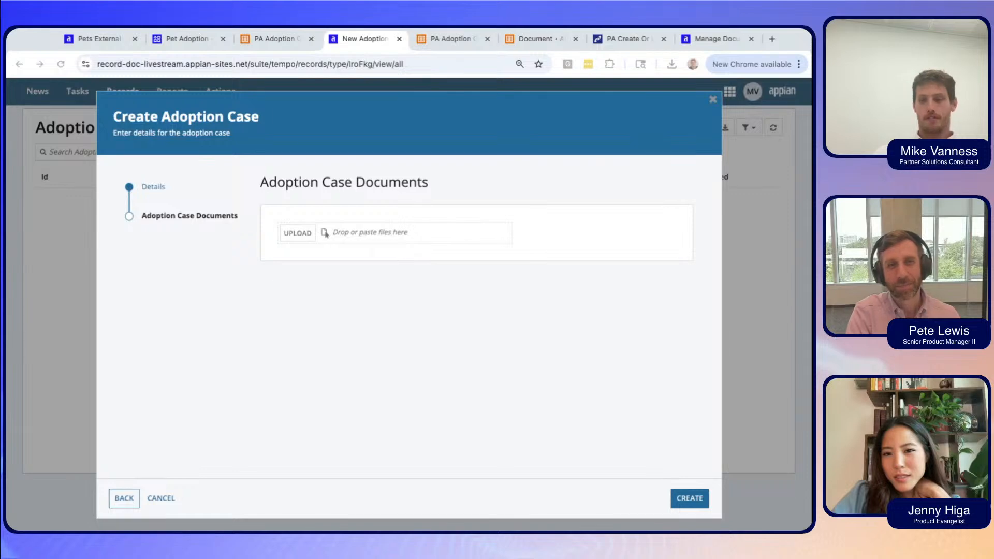
left_click(564, 326)
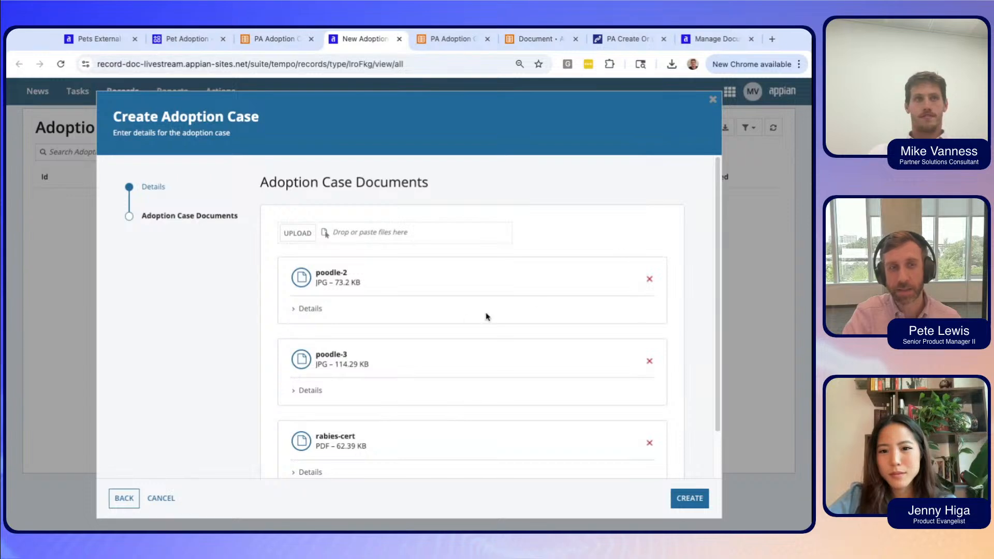
left_click(351, 315)
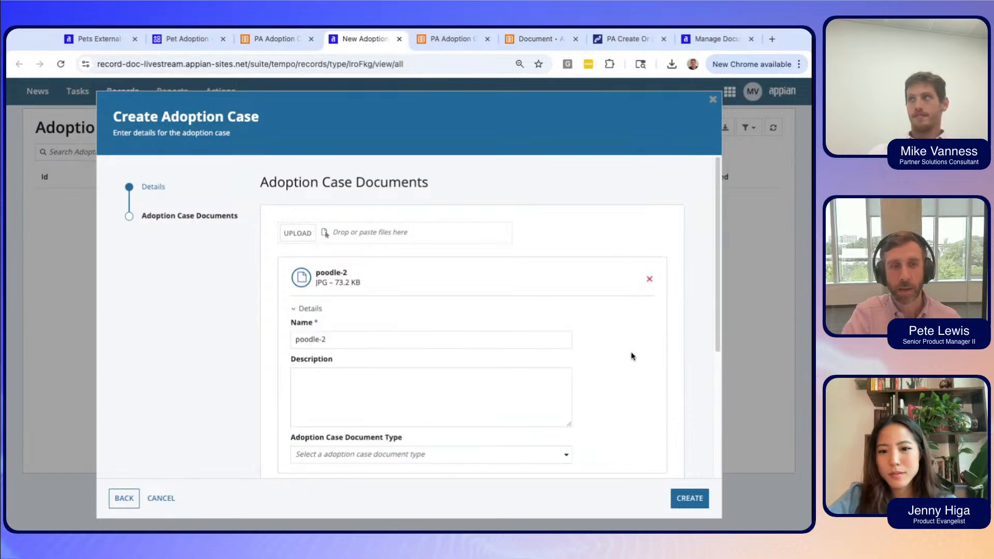
scroll(533, 367, "down", 3)
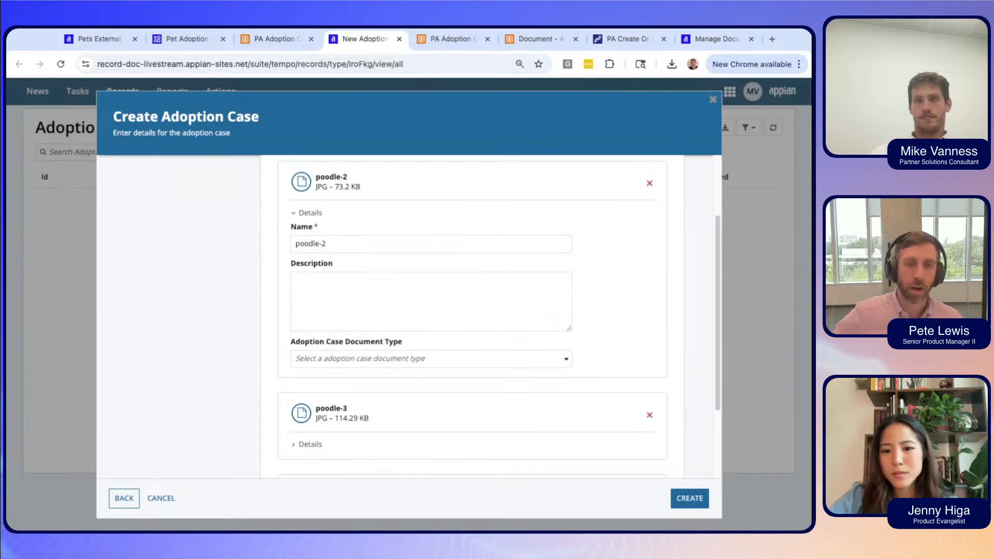
scroll(589, 370, "down", 2)
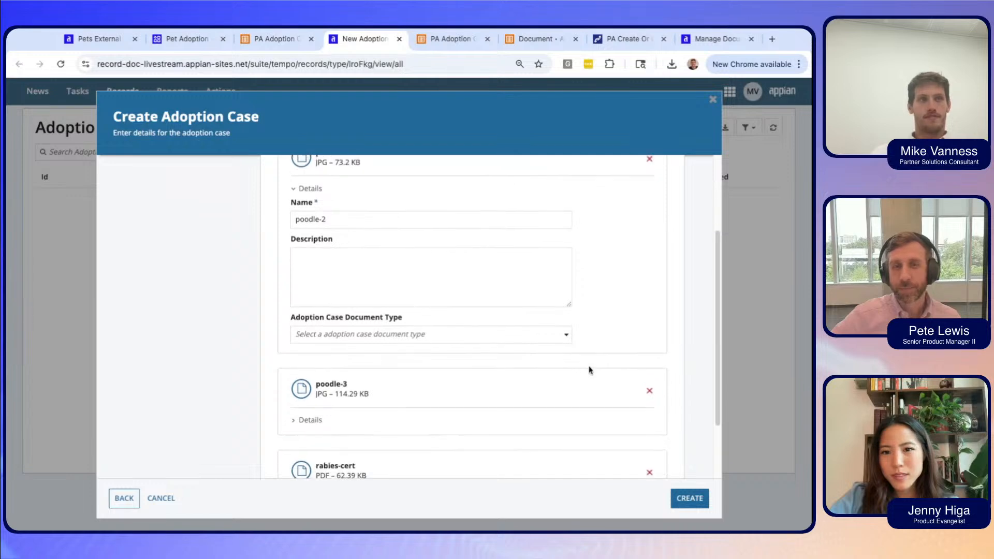
scroll(606, 359, "up", 2)
scroll(614, 358, "up", 1)
scroll(613, 358, "up", 1)
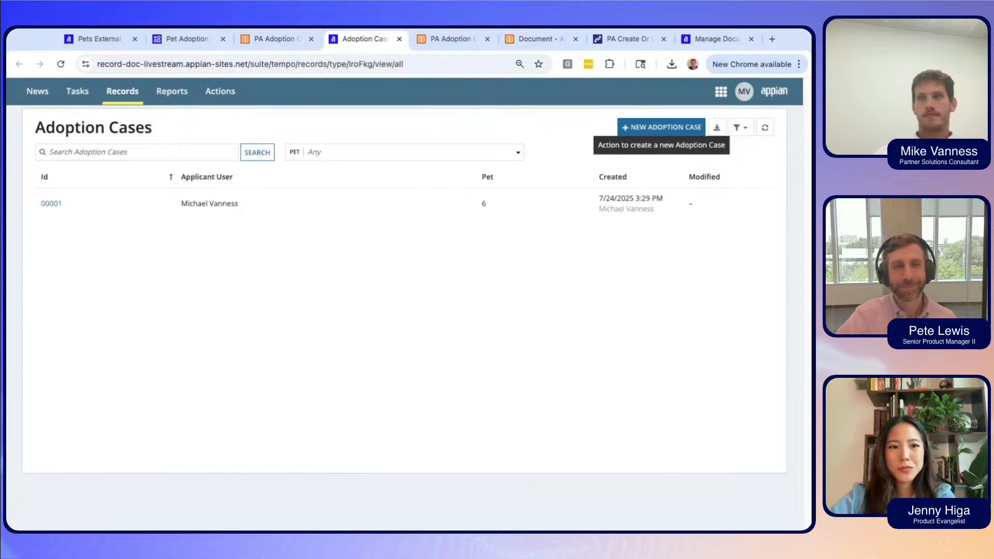
left_click(51, 204)
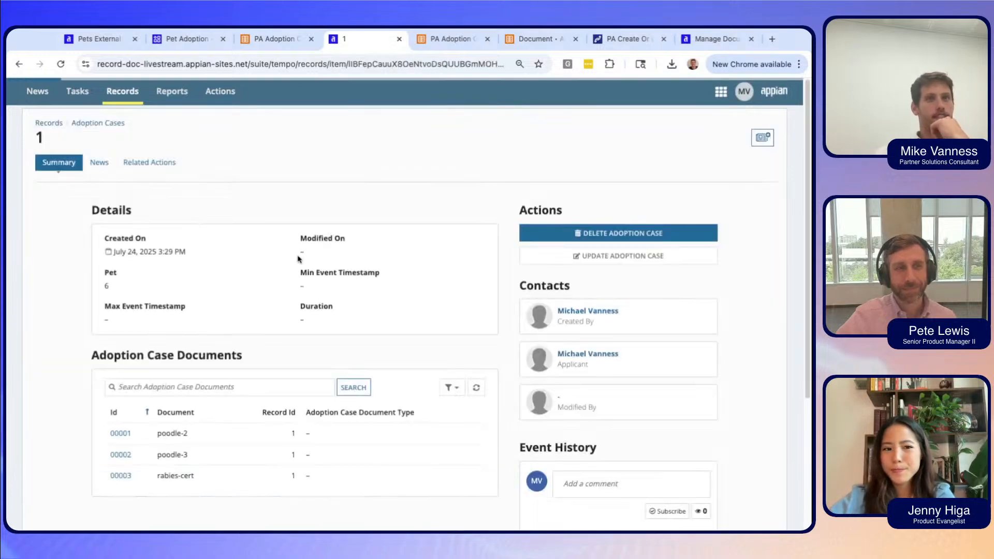
scroll(474, 337, "down", 3)
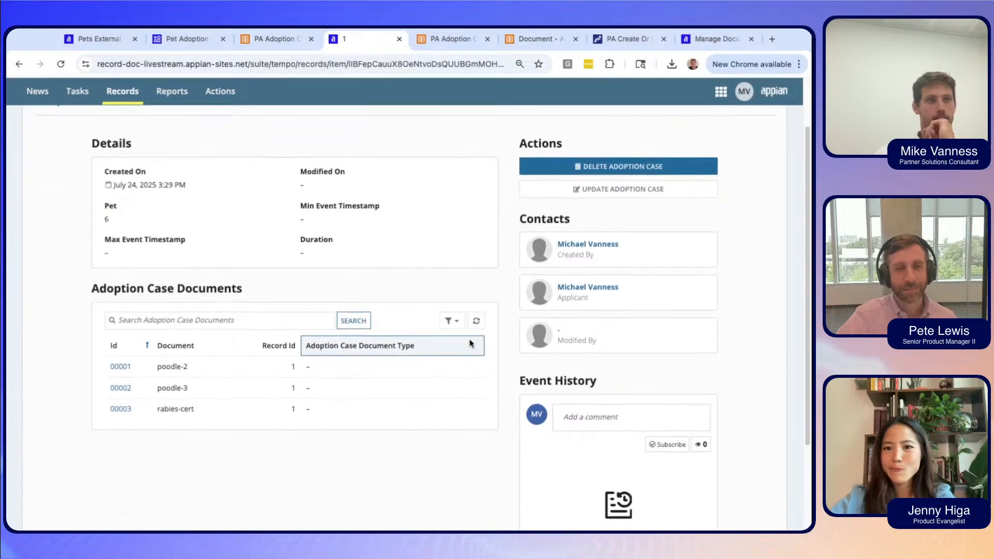
scroll(431, 479, "down", 1)
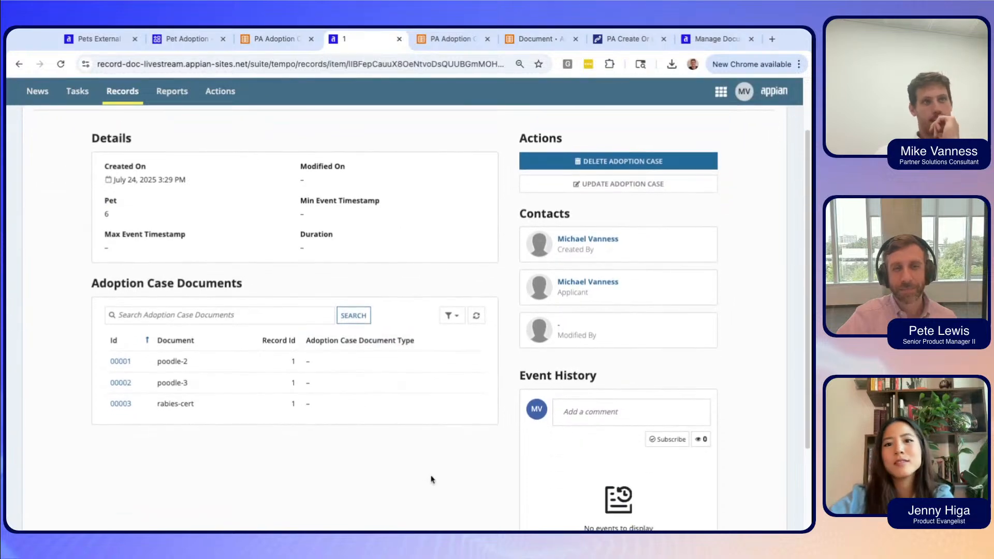
scroll(451, 317, "down", 1)
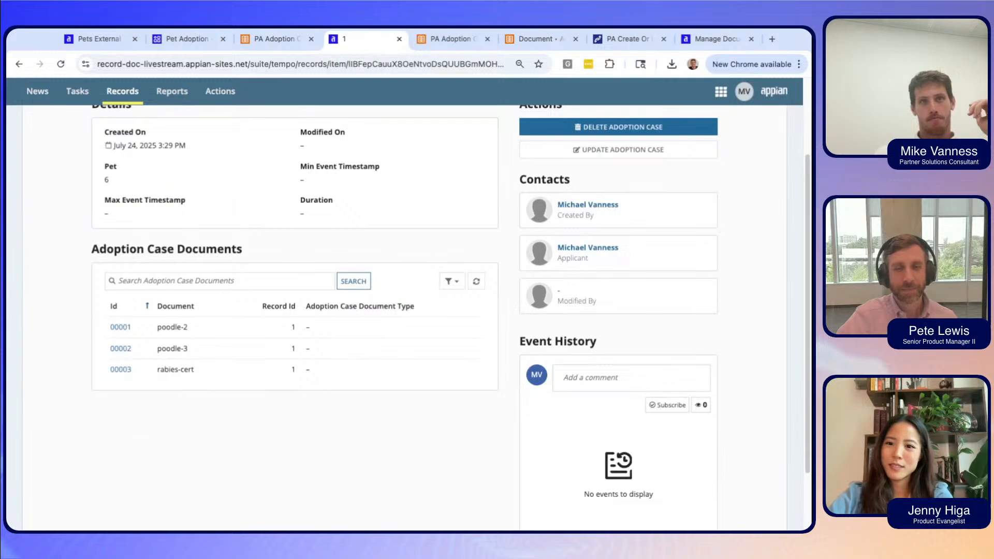
scroll(445, 476, "up", 1)
scroll(475, 462, "up", 2)
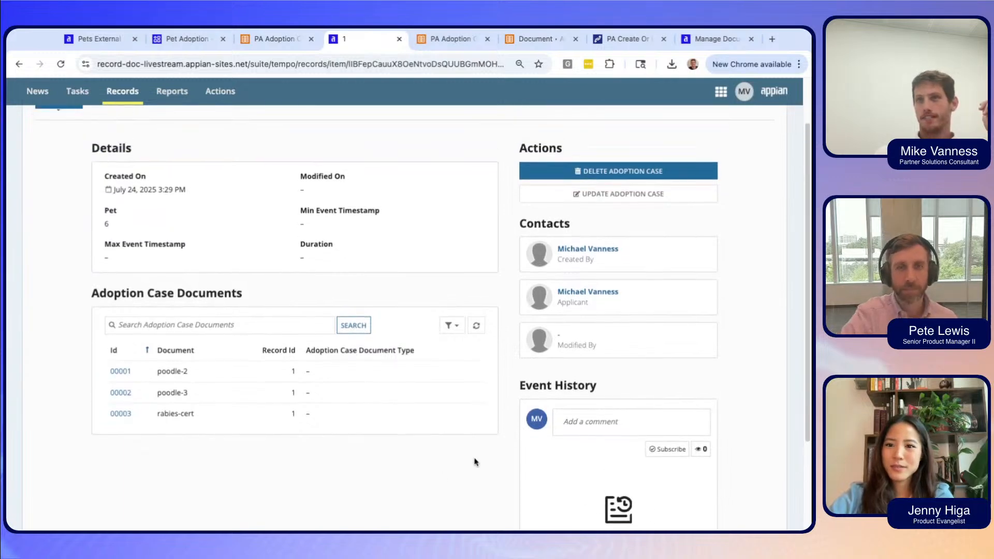
scroll(475, 462, "up", 2)
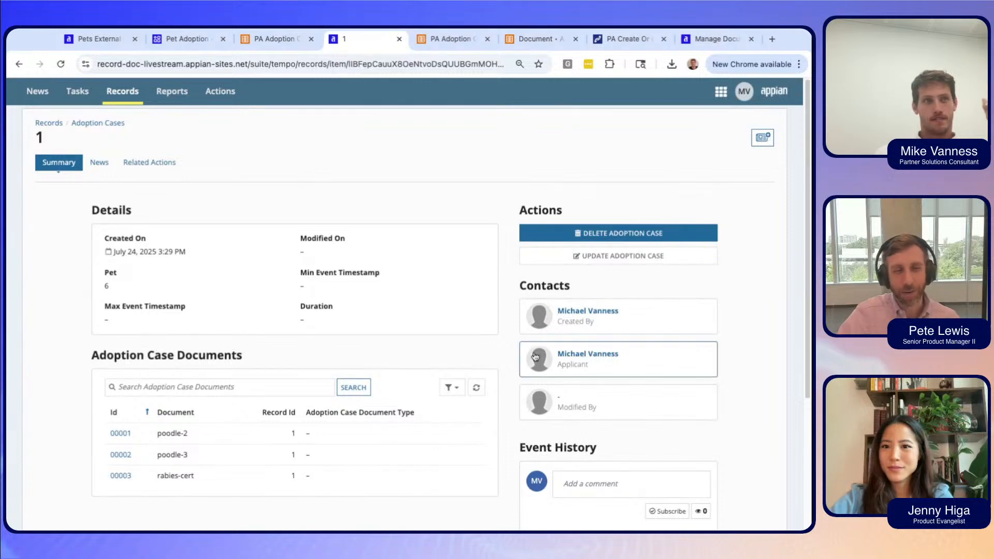
scroll(384, 341, "down", 1)
scroll(383, 341, "up", 1)
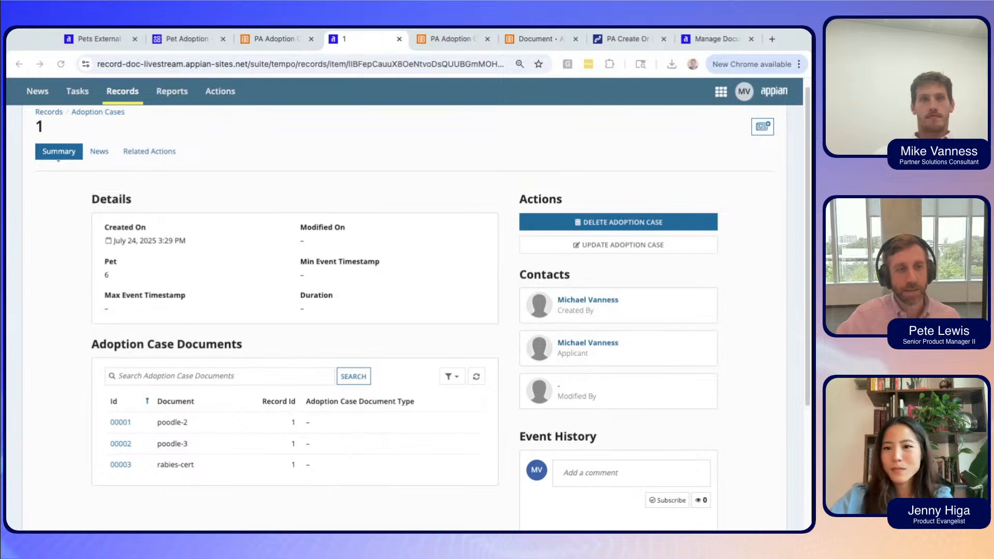
Open document record 00001 (poodle-2) and review its details, including the 75 KB size.
left_click(122, 422)
left_click(122, 421)
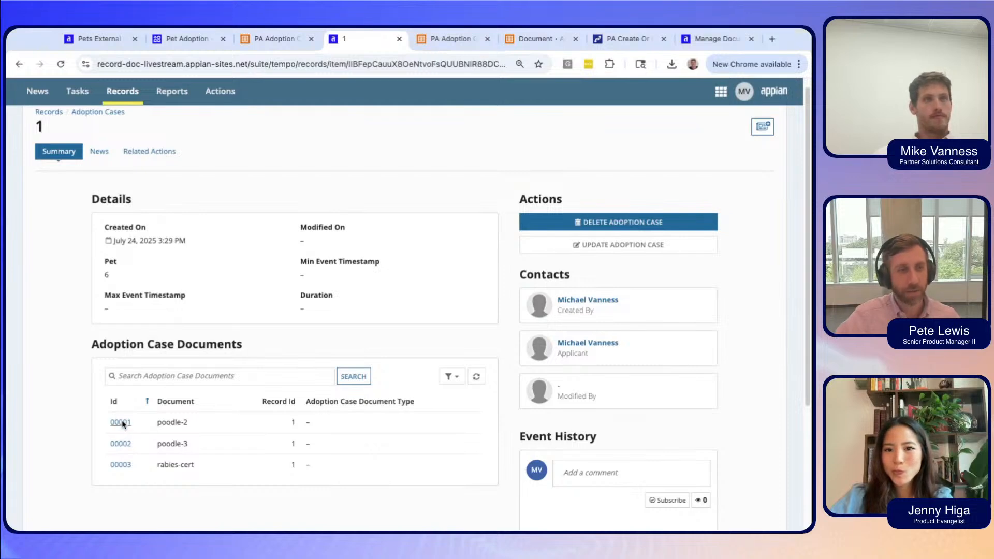
scroll(382, 252, "down", 1)
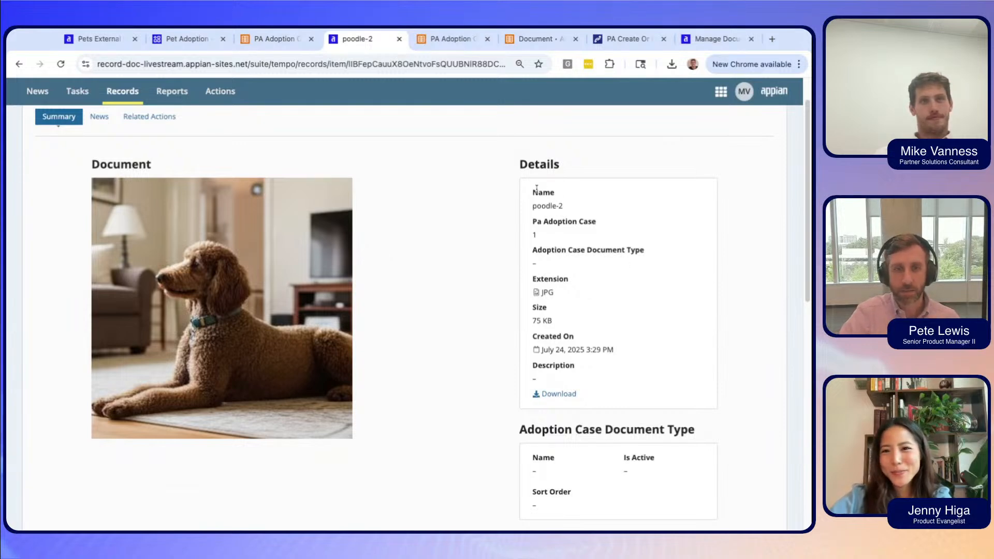
left_click_drag(530, 190, 575, 337)
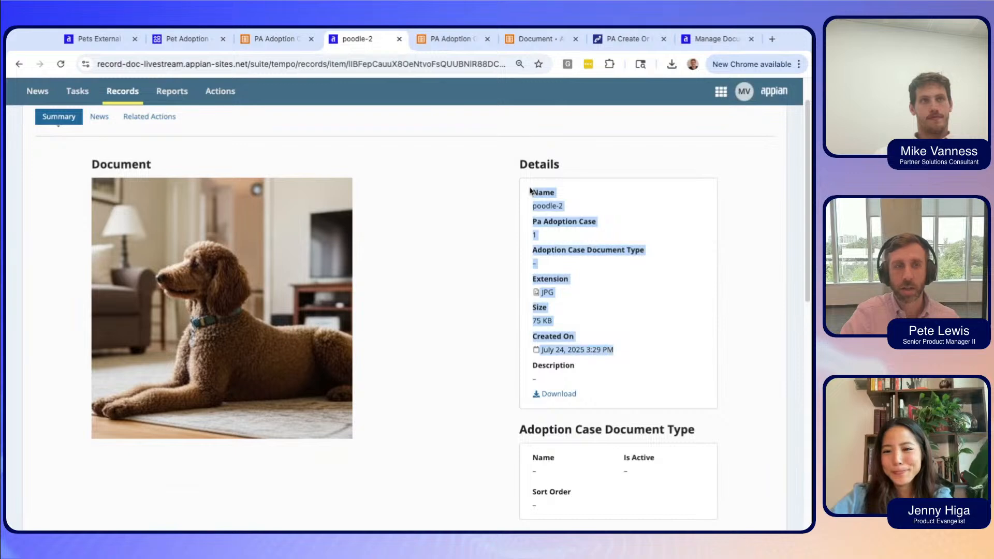
left_click(755, 320)
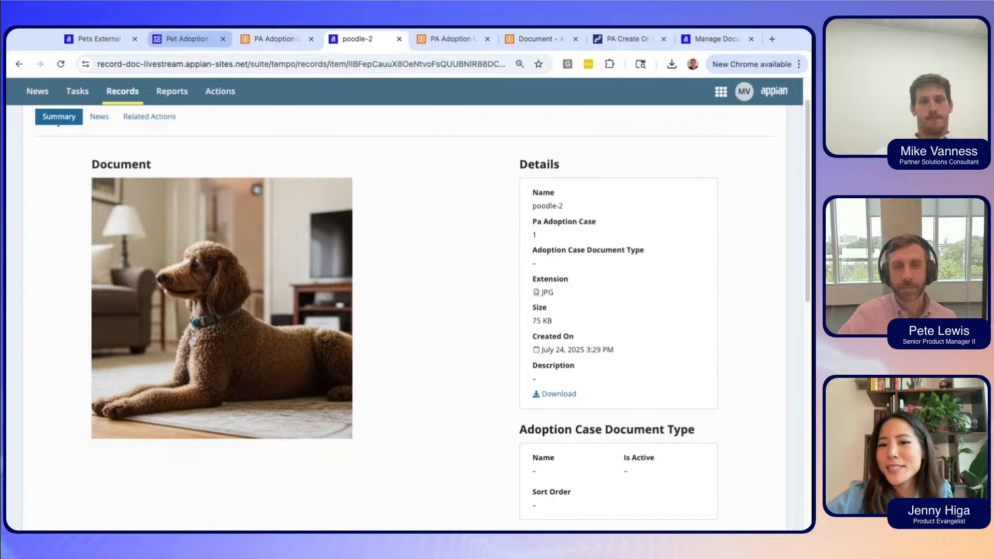
left_click(184, 39)
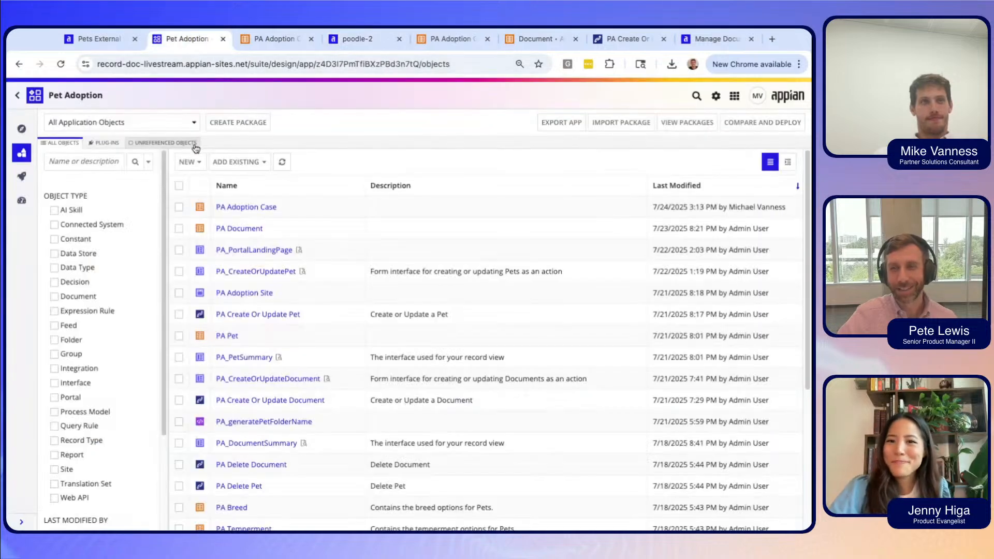
Refresh the object list and open the PA_CreateOrUpdateAdoptionCase interface.
left_click(280, 162)
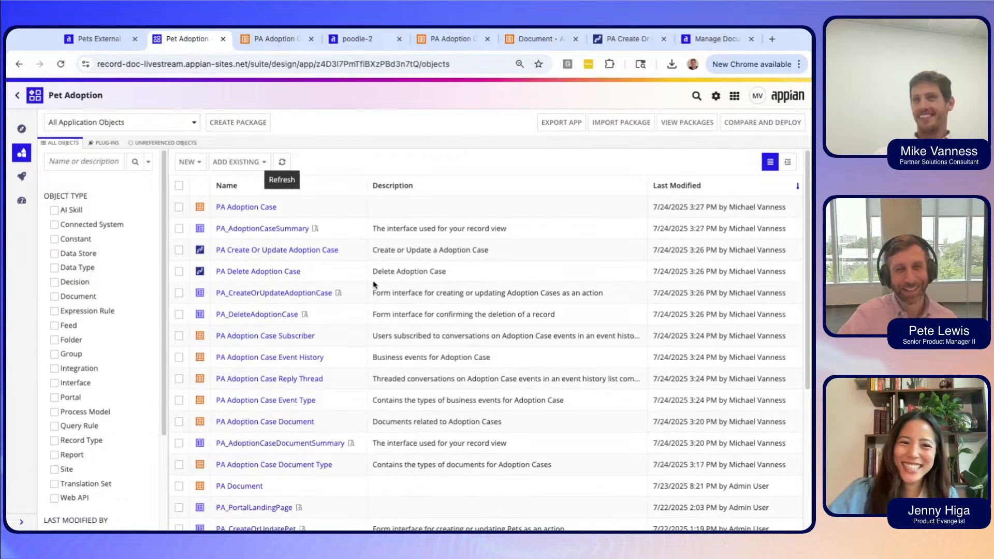
left_click(290, 300)
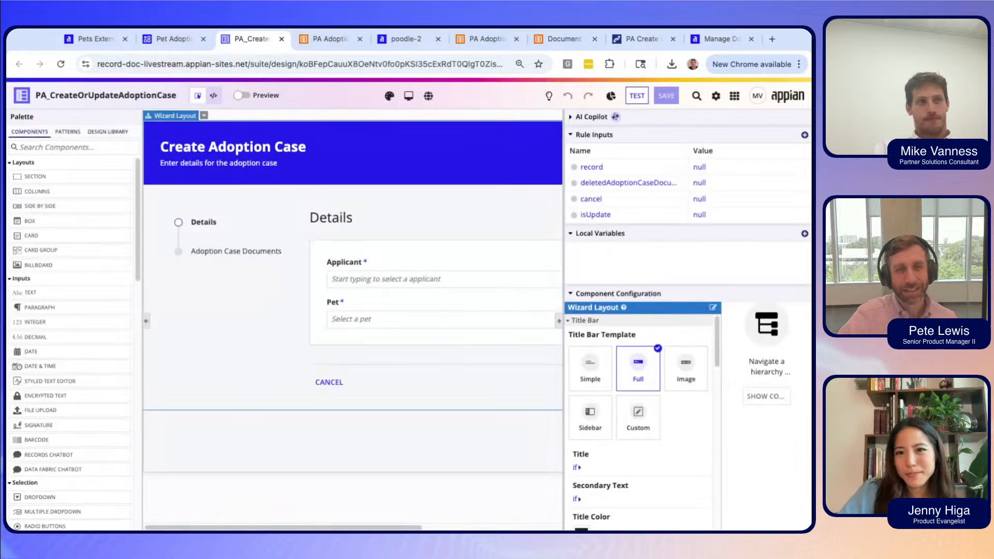
Press NEXT with empty fields to confirm the form flags them as required.
scroll(331, 310, "right", 5)
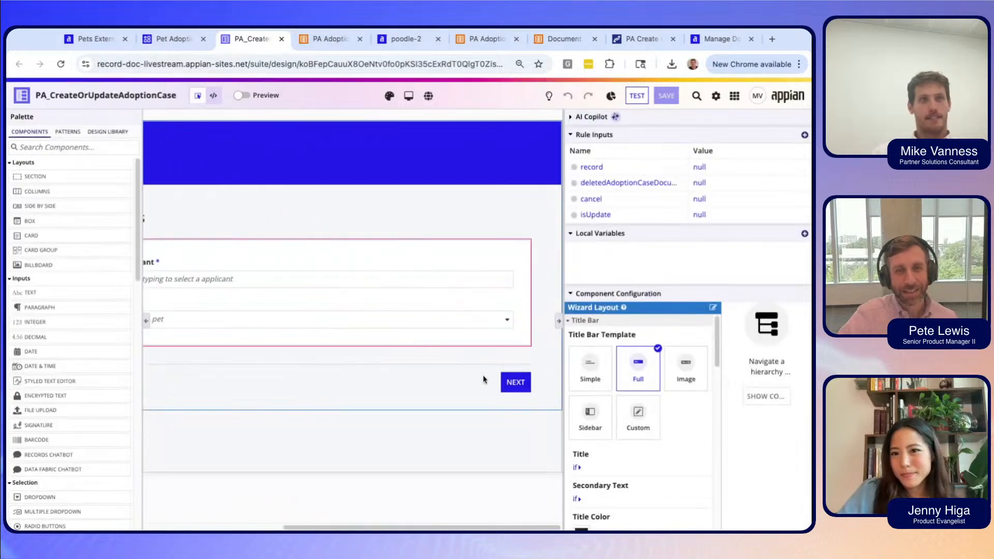
left_click(515, 382)
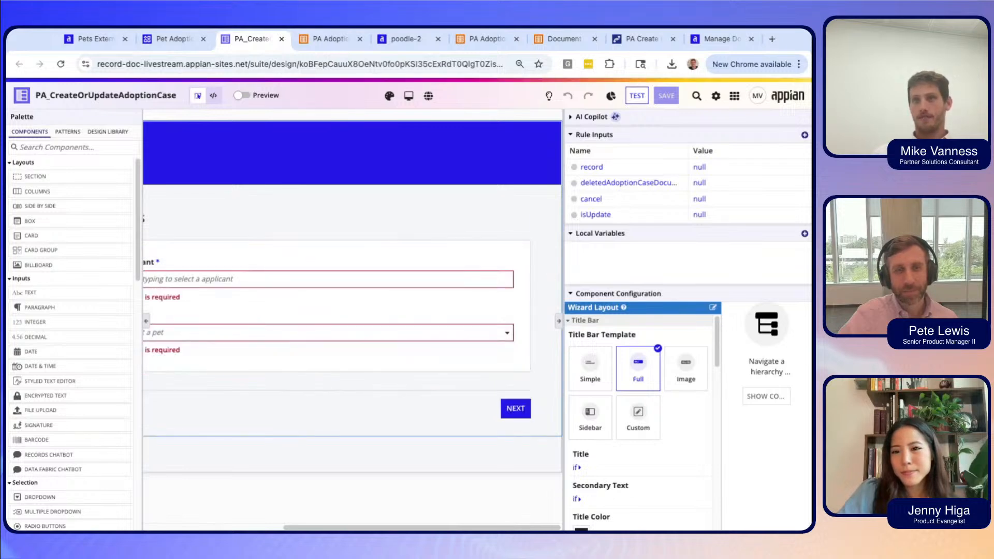
scroll(480, 306, "left", 4)
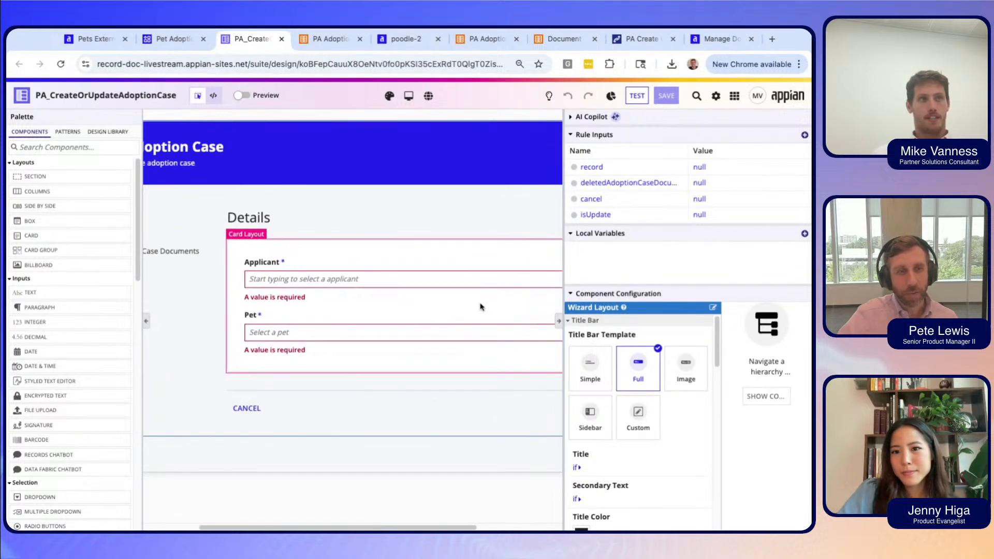
scroll(481, 306, "right", 2)
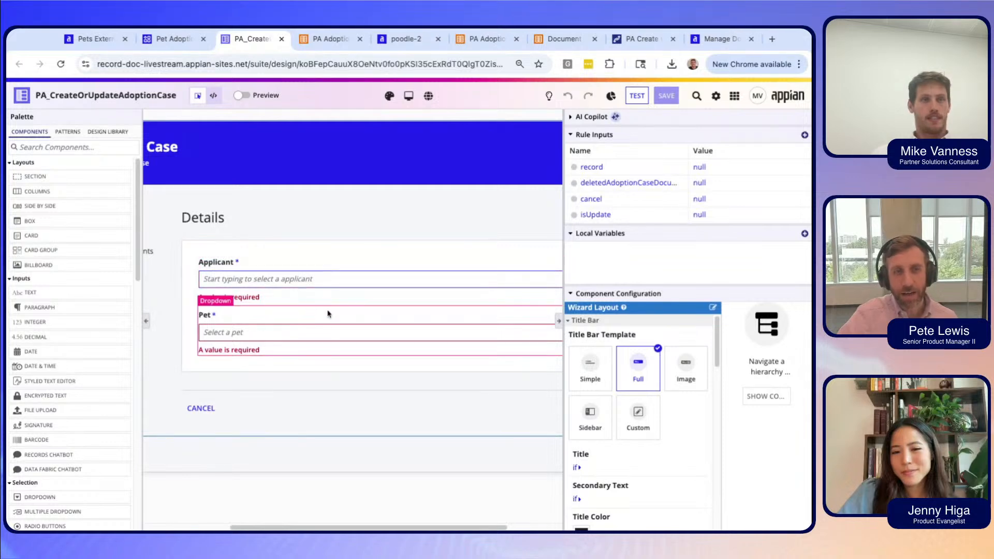
Pick the applicant user and pet 8 in the test form.
left_click(308, 279)
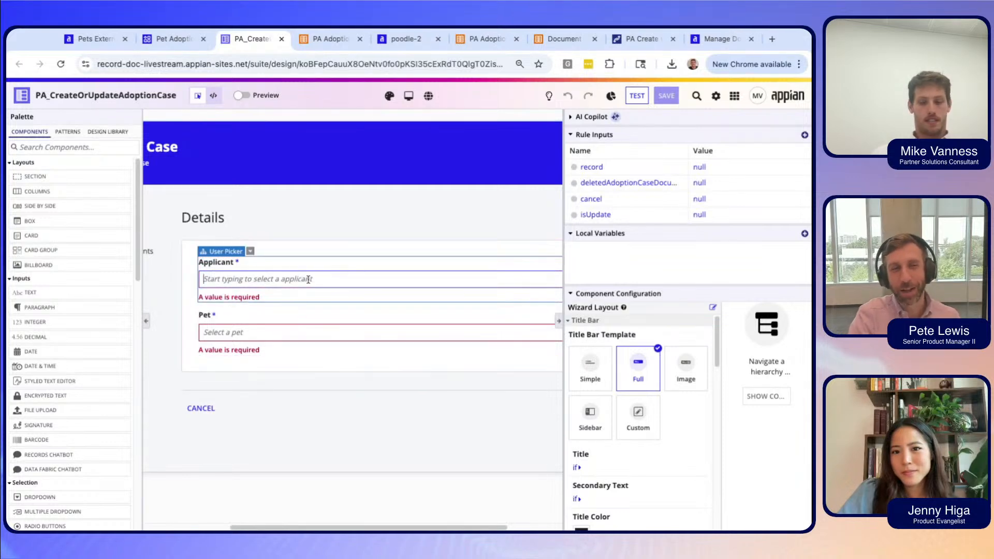
type("mic")
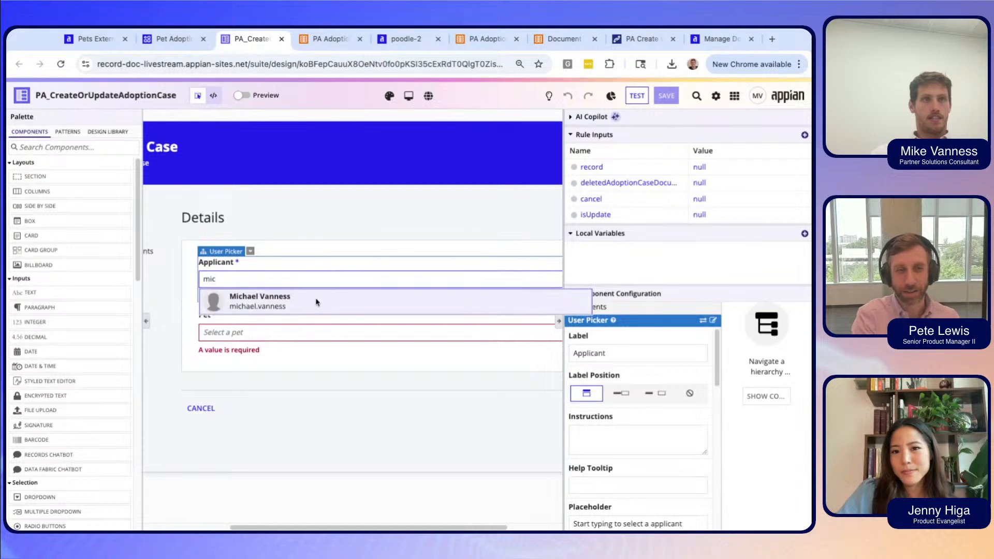
left_click(310, 300)
left_click(282, 337)
left_click(326, 277)
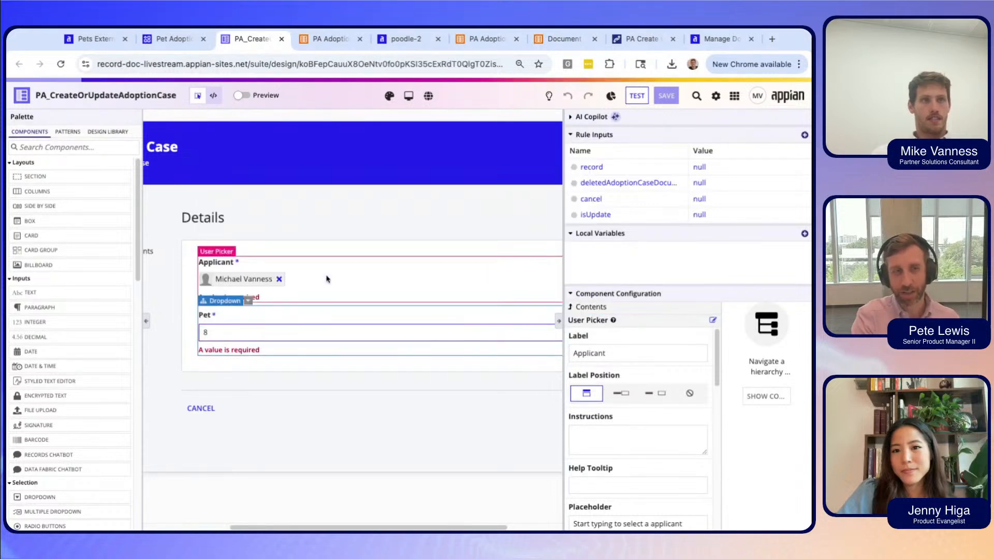
Select the Wizard Layout to view its configuration.
scroll(365, 389, "right", 2)
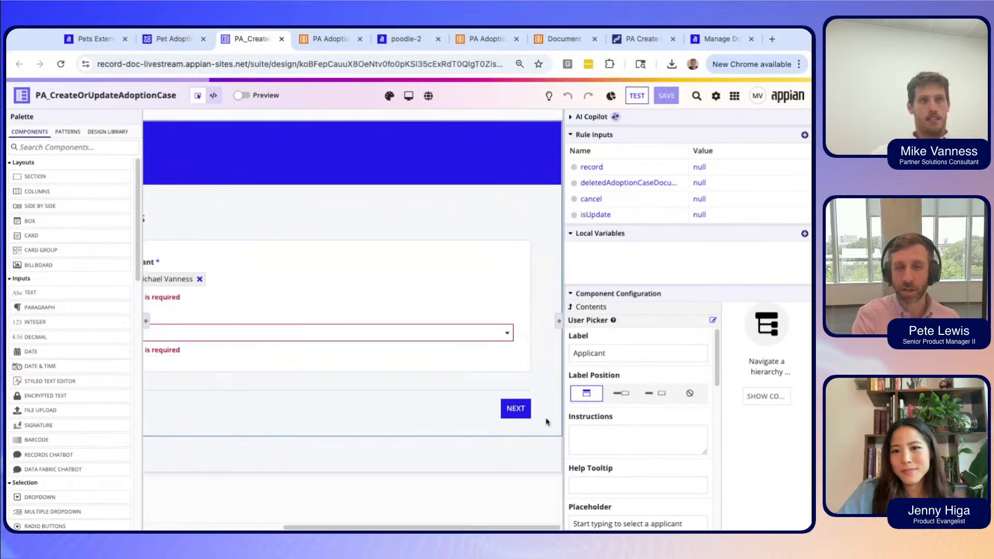
left_click(522, 414)
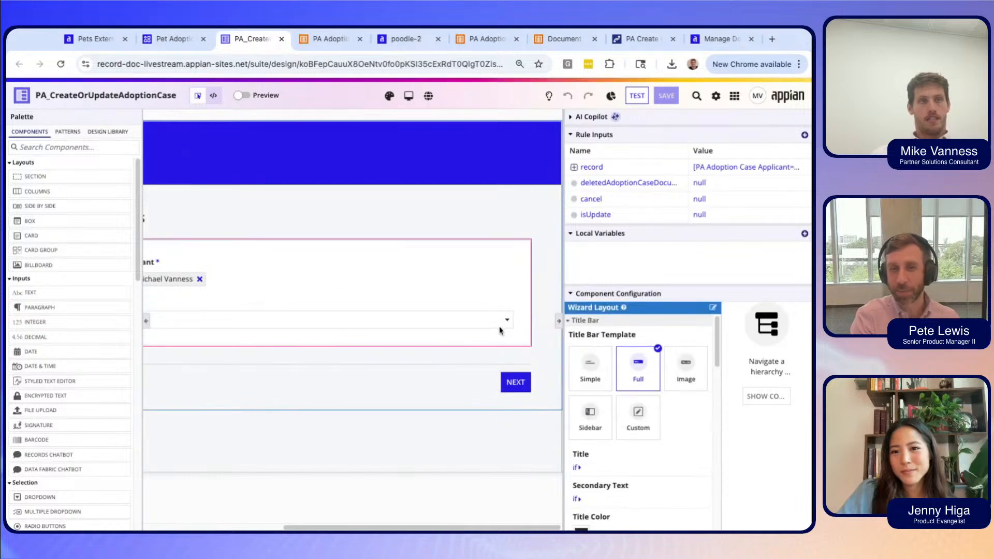
scroll(438, 237, "left", 1)
scroll(438, 237, "right", 1)
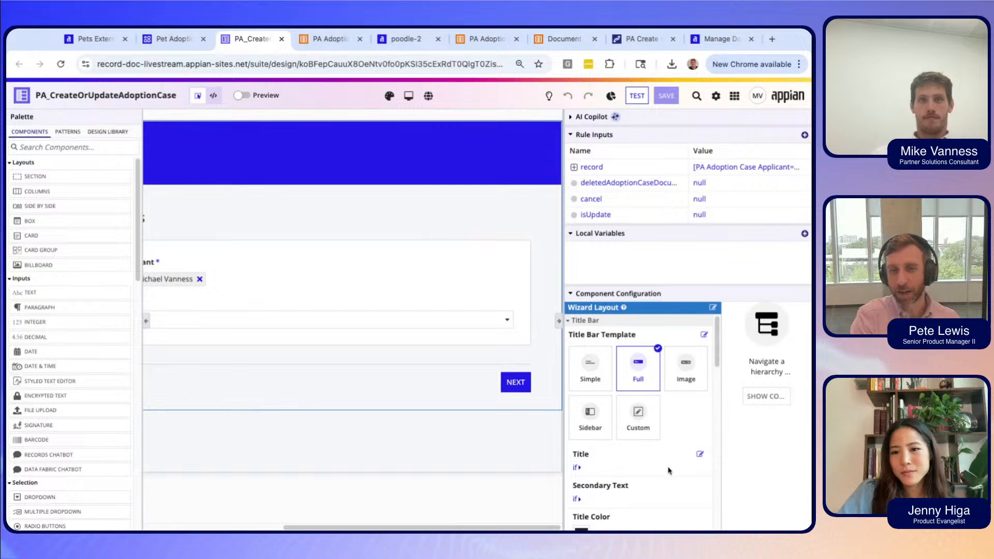
scroll(673, 445, "down", 1)
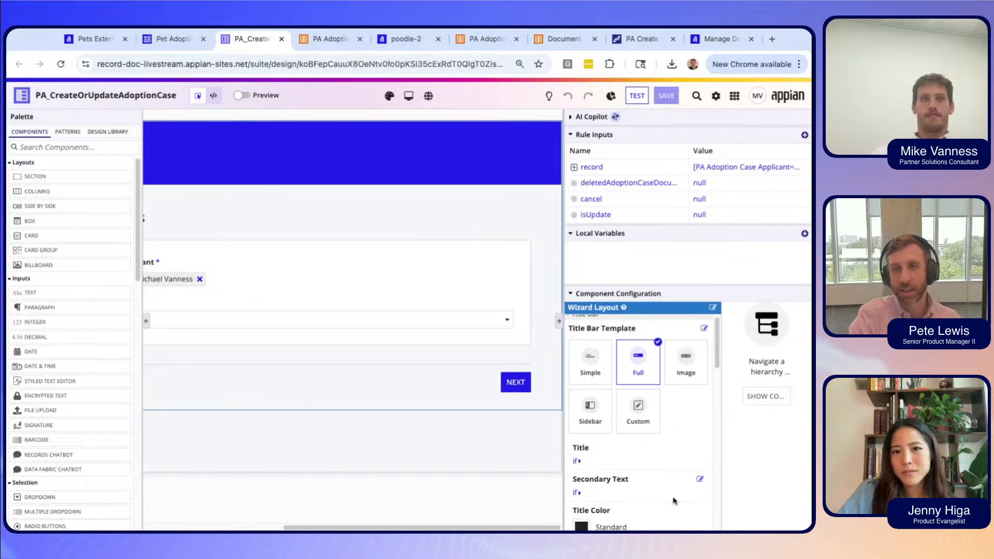
scroll(673, 500, "down", 5)
Show the Adoption Case Documents wizard step and select its File Upload field.
scroll(673, 500, "down", 1)
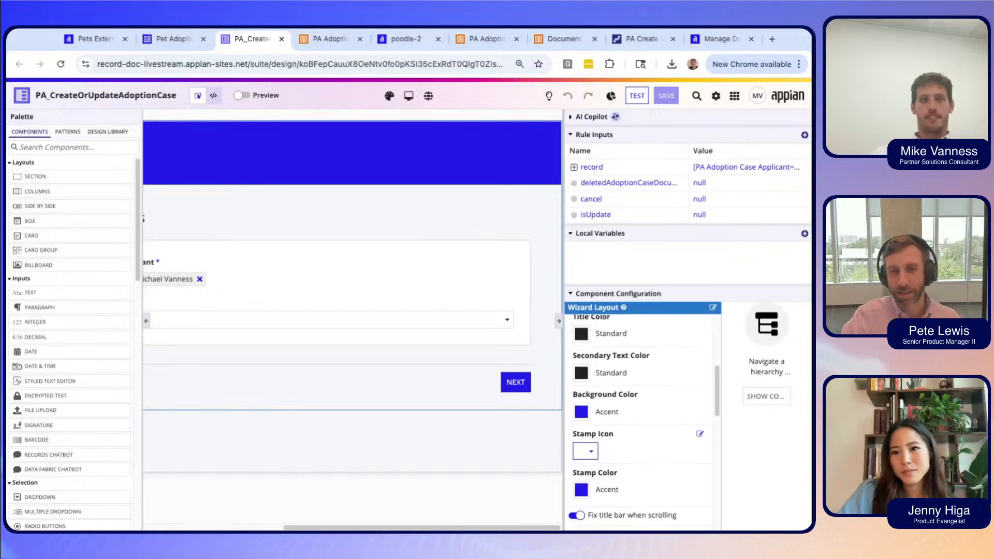
scroll(672, 500, "up", 2)
scroll(698, 455, "up", 2)
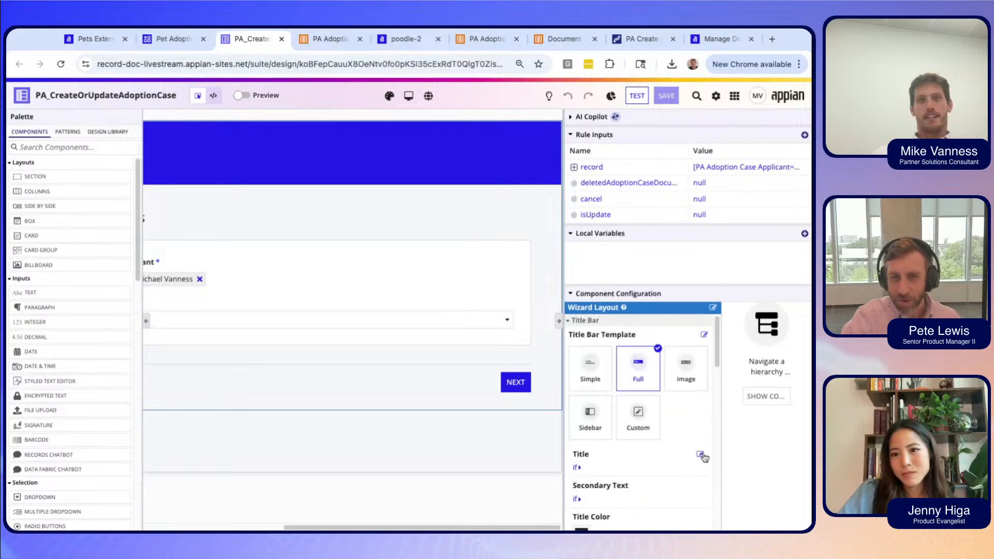
scroll(665, 498, "down", 10)
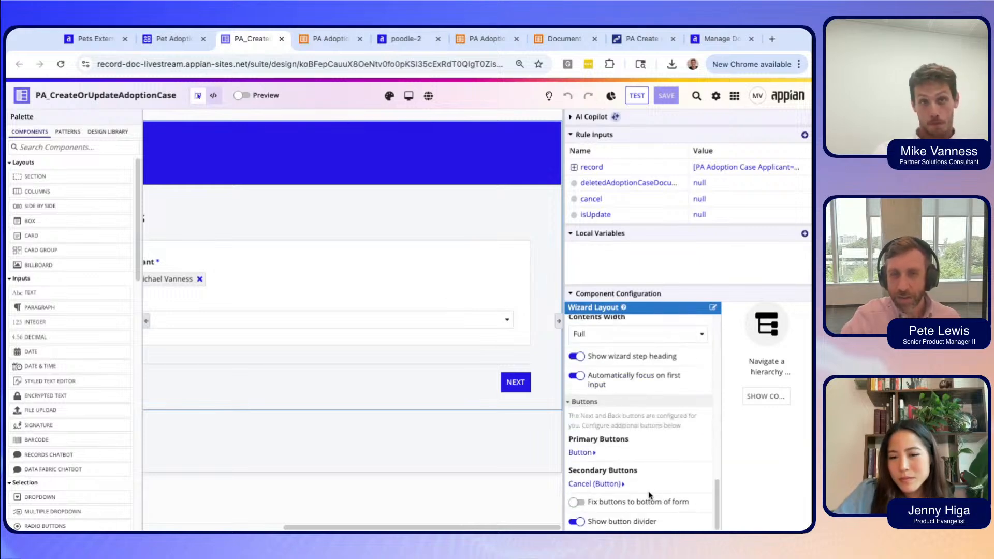
scroll(668, 474, "up", 1)
scroll(660, 471, "down", 1)
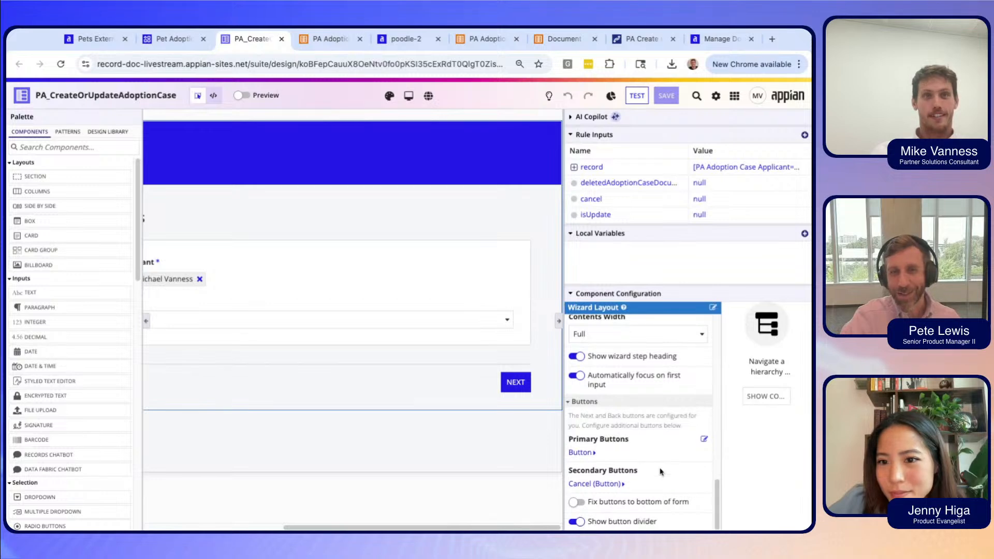
scroll(660, 471, "up", 6)
scroll(602, 464, "up", 1)
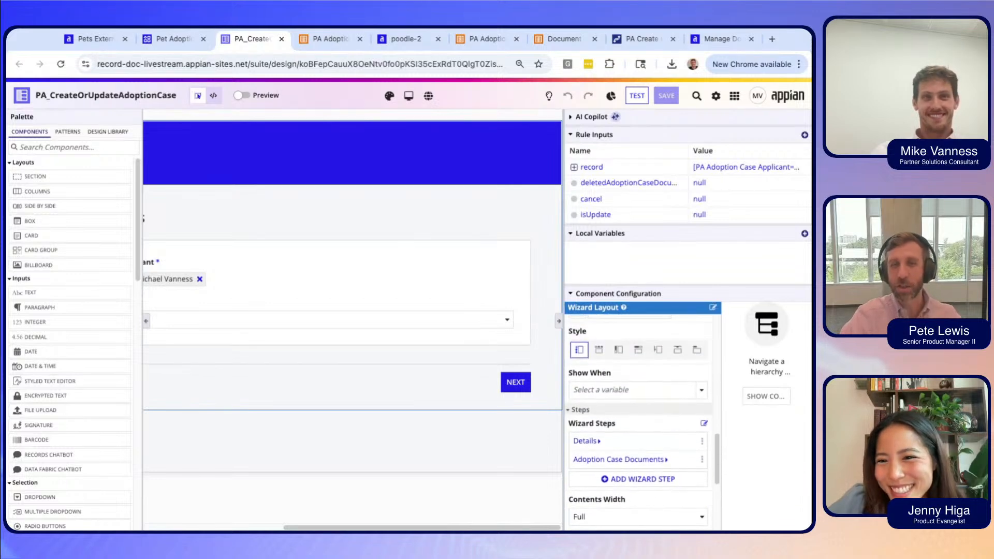
left_click(603, 459)
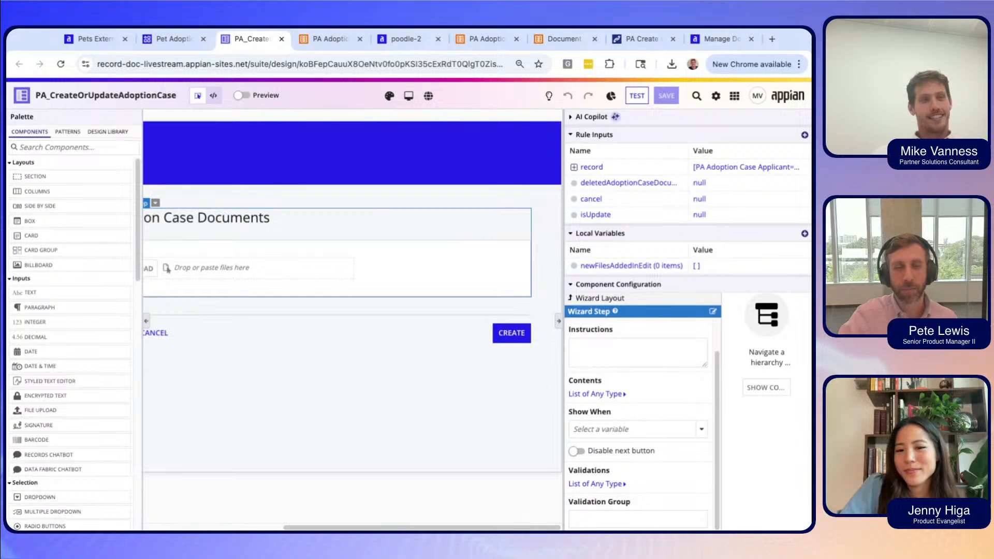
scroll(352, 320, "left", 1)
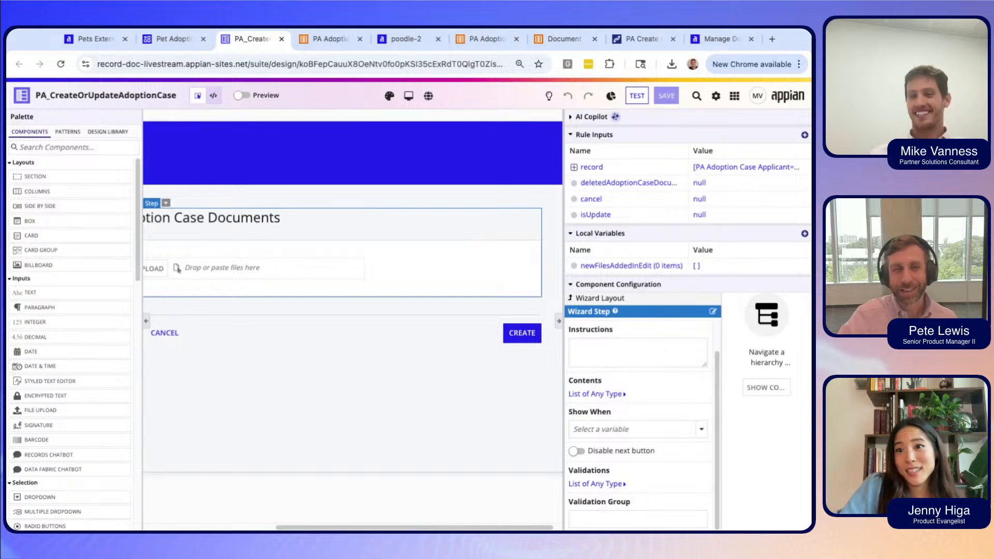
scroll(352, 319, "left", 6)
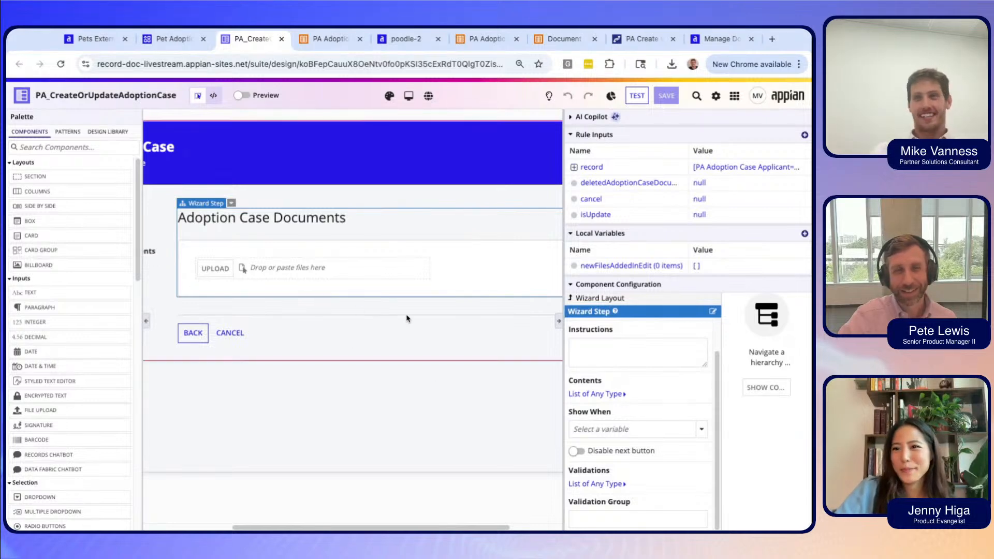
left_click(393, 259)
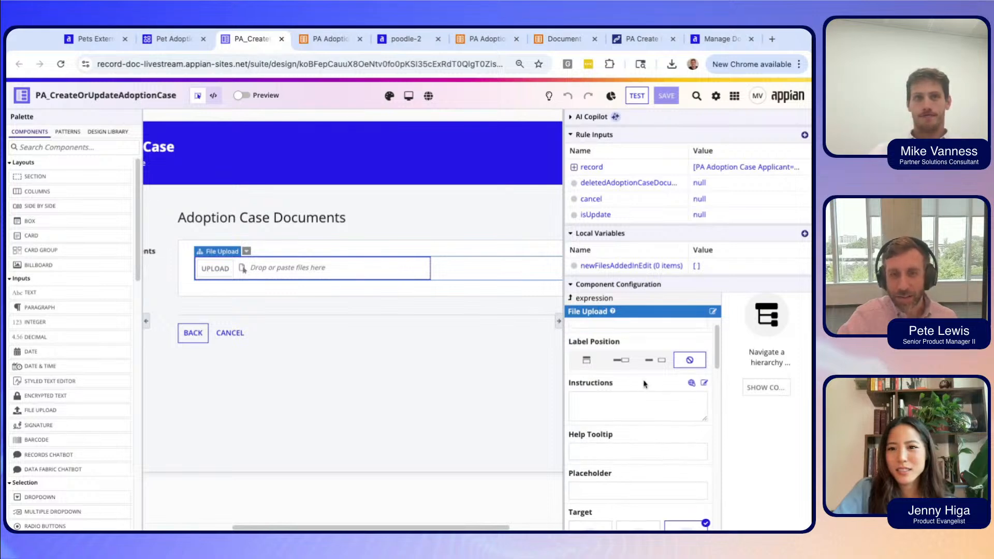
Set the File Upload target to Record type PA Adoption Case Document.
scroll(647, 362, "up", 1)
scroll(644, 384, "down", 5)
scroll(645, 383, "down", 5)
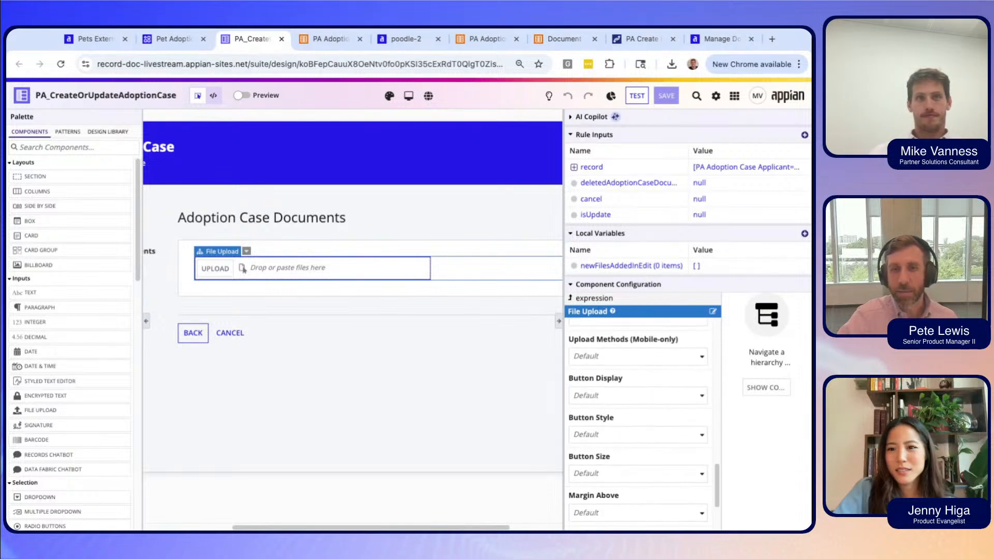
scroll(644, 384, "up", 3)
scroll(645, 384, "up", 3)
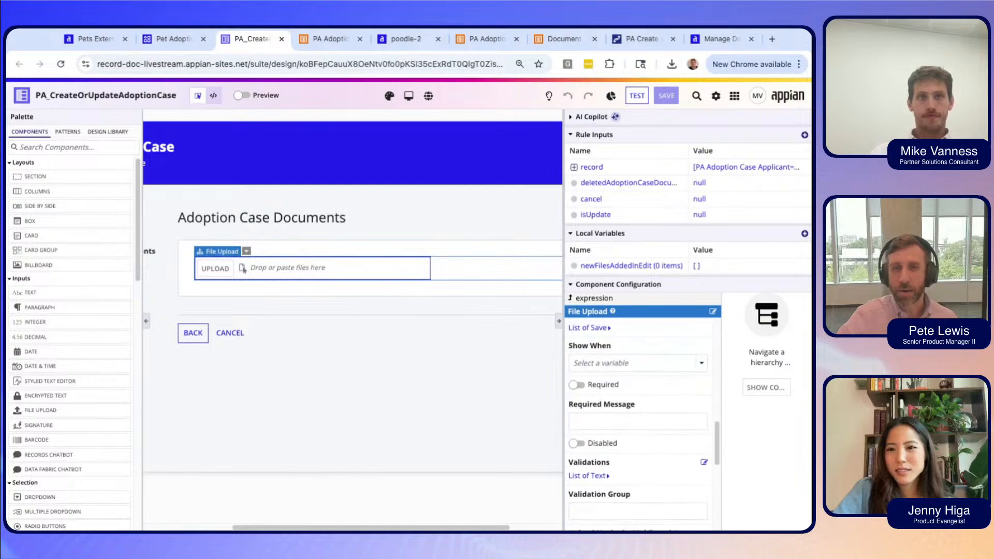
scroll(642, 414, "up", 4)
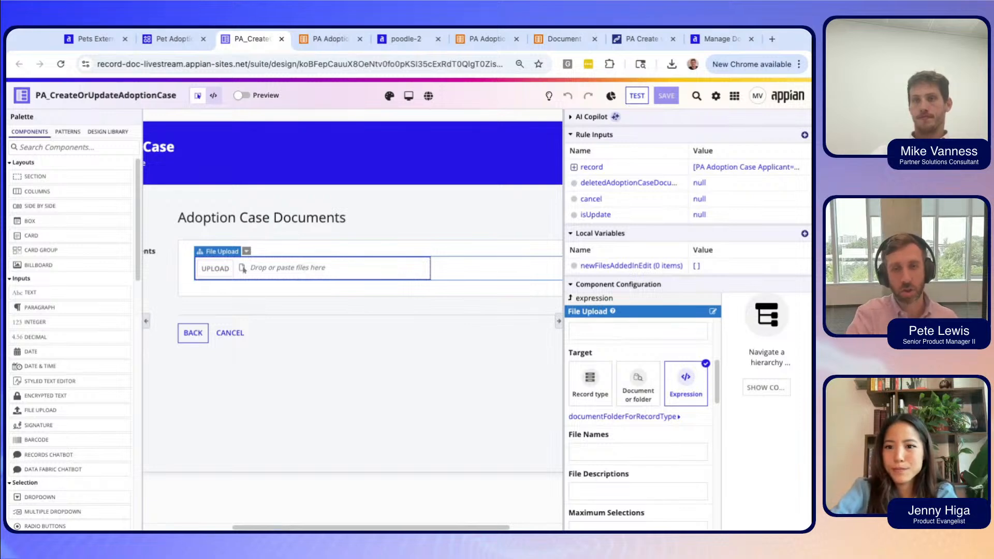
left_click(596, 409)
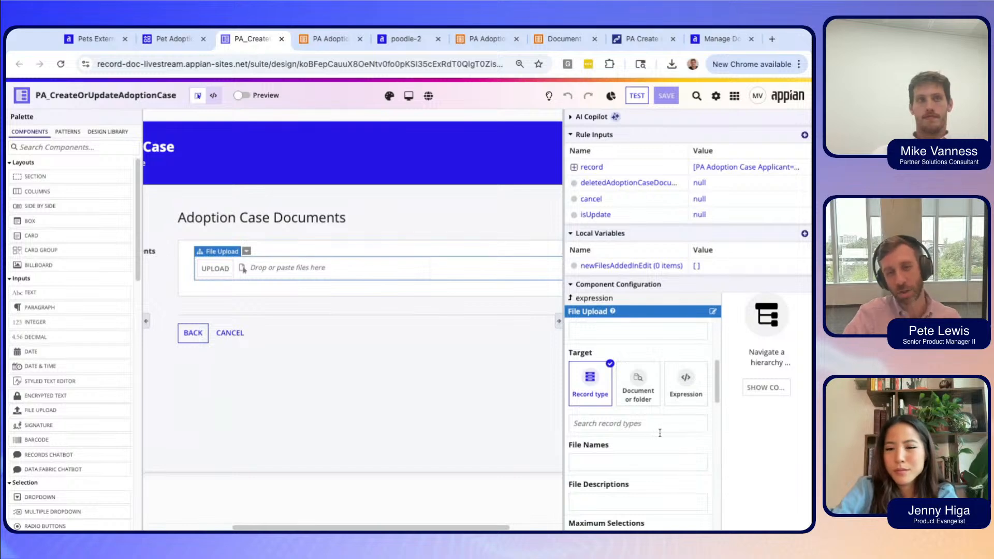
left_click(660, 433)
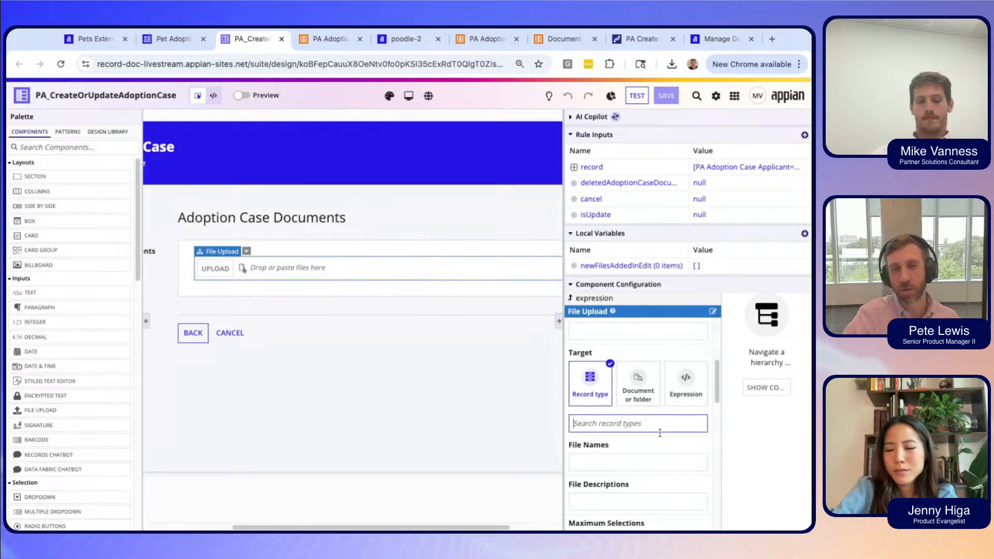
type("Pet")
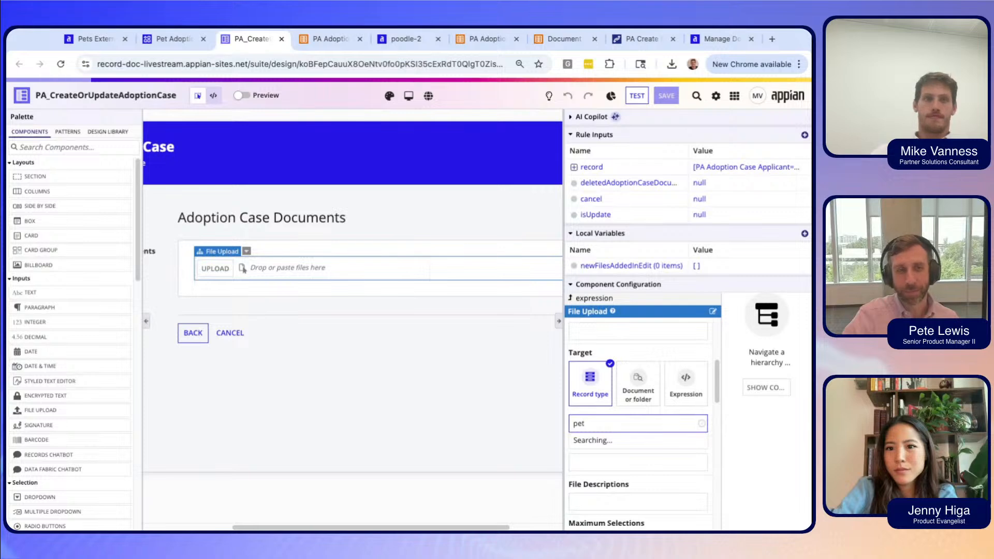
key("BackSpace")
key("BackSpace")
key("BackSpace")
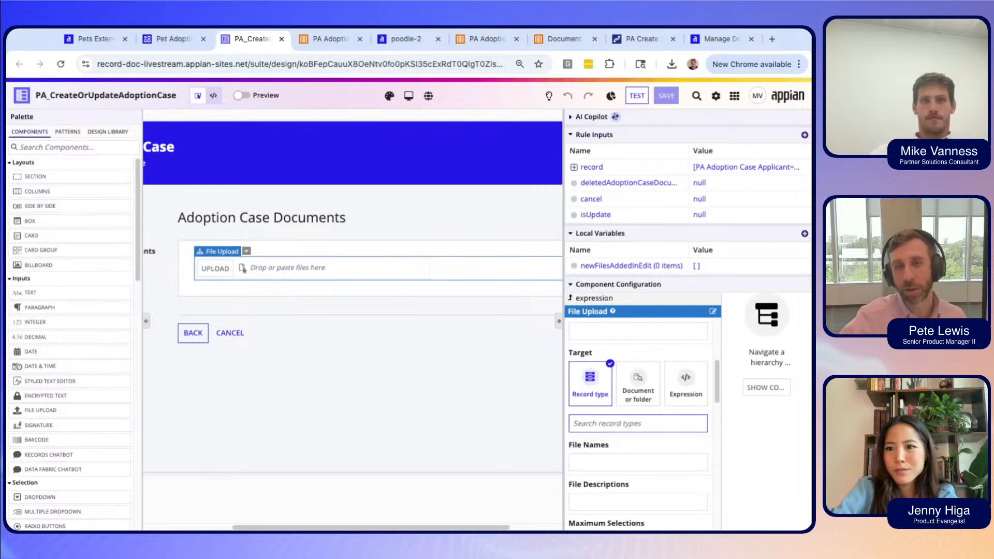
type("doc")
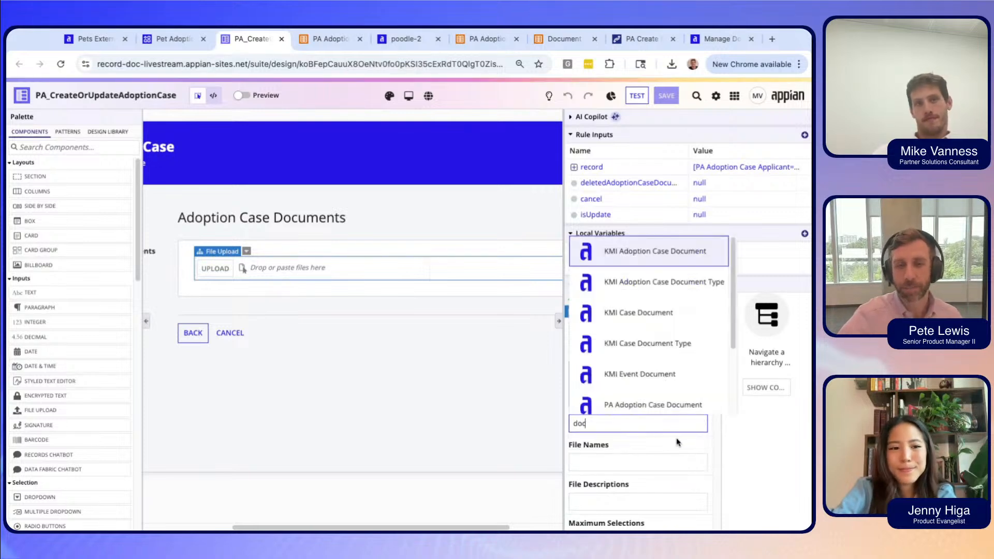
left_click(700, 405)
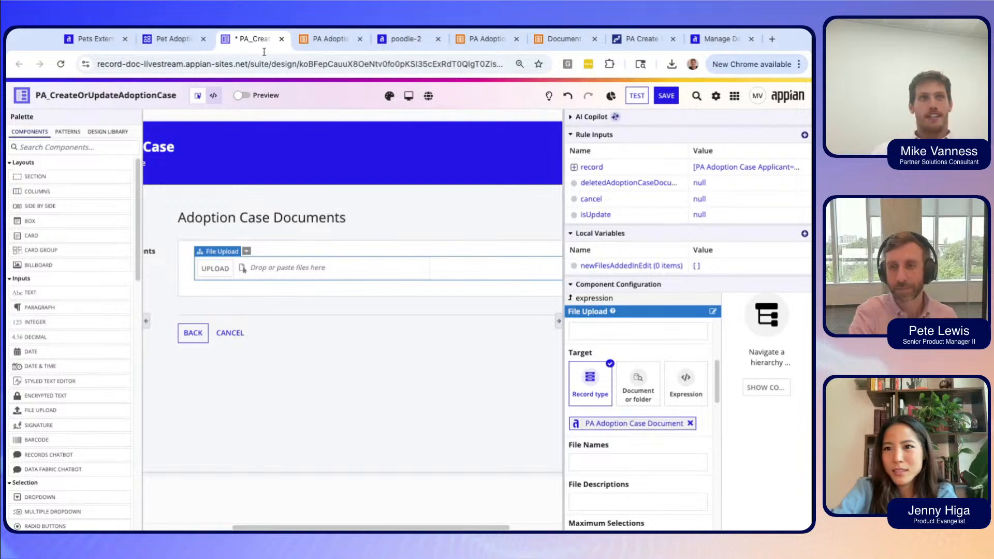
left_click(173, 38)
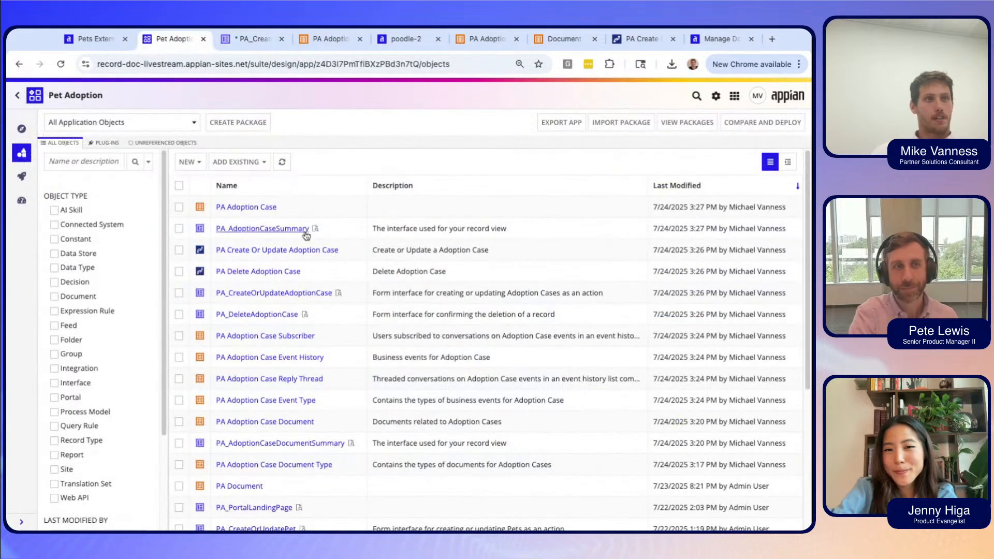
Compare the PA Create Or Update Adoption Case process model with the Pet process model.
left_click(273, 251)
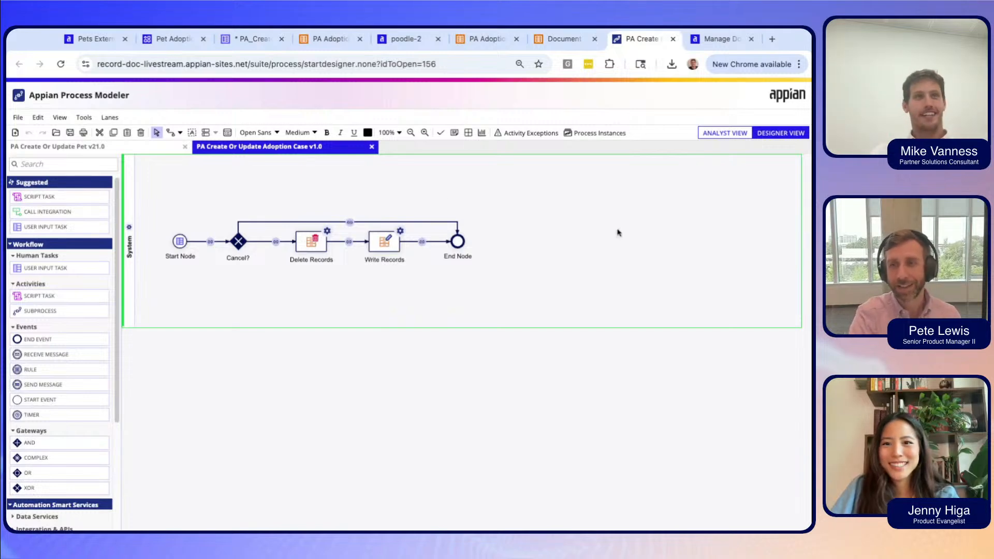
left_click(123, 149)
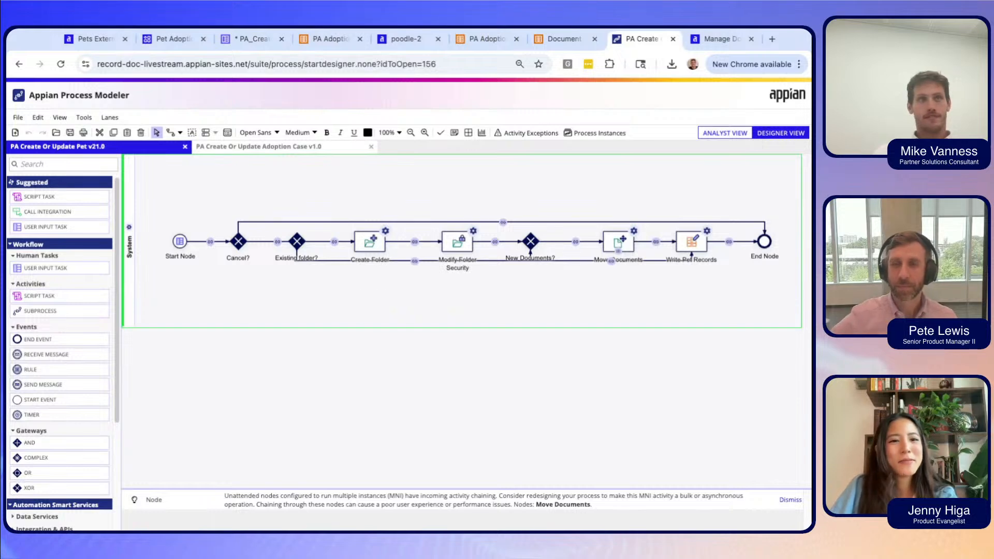
left_click(310, 146)
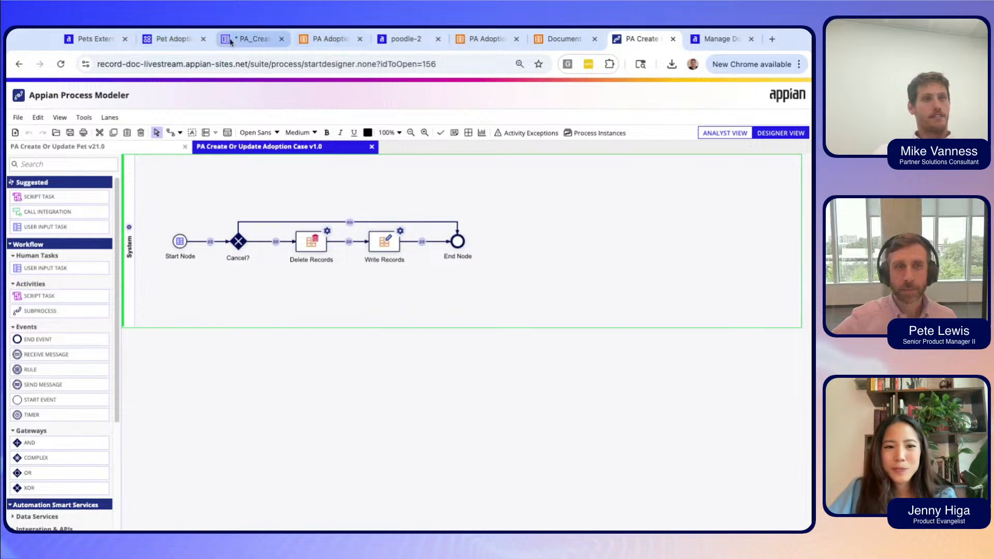
left_click(176, 41)
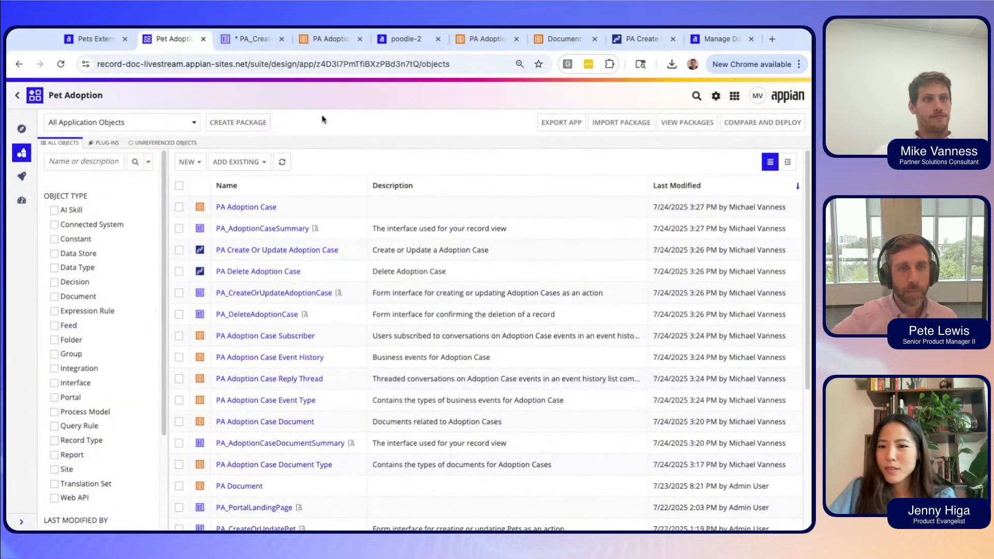
In the PA_AdoptionCaseSummary interface, select the documents grid's Document Type column for editing.
left_click(270, 236)
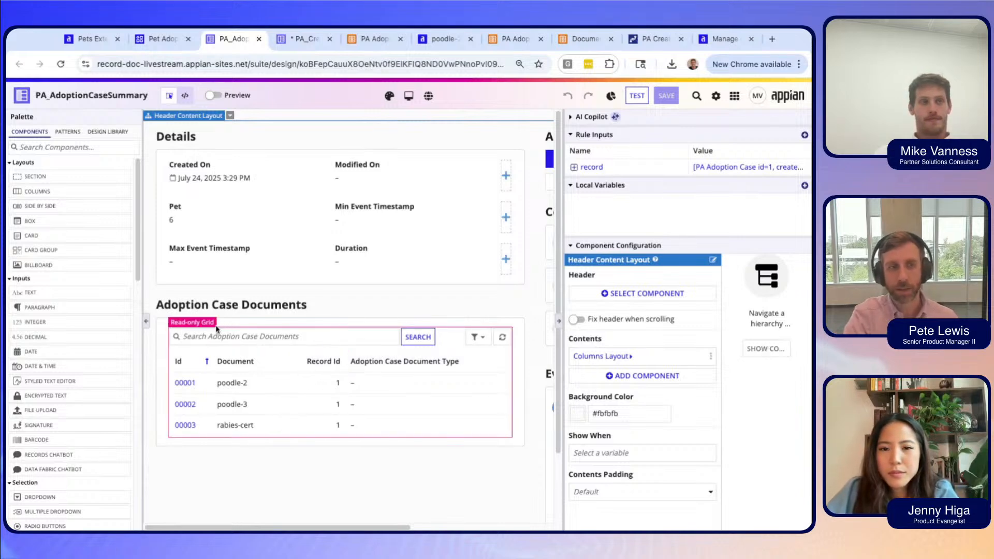
scroll(216, 329, "right", 2)
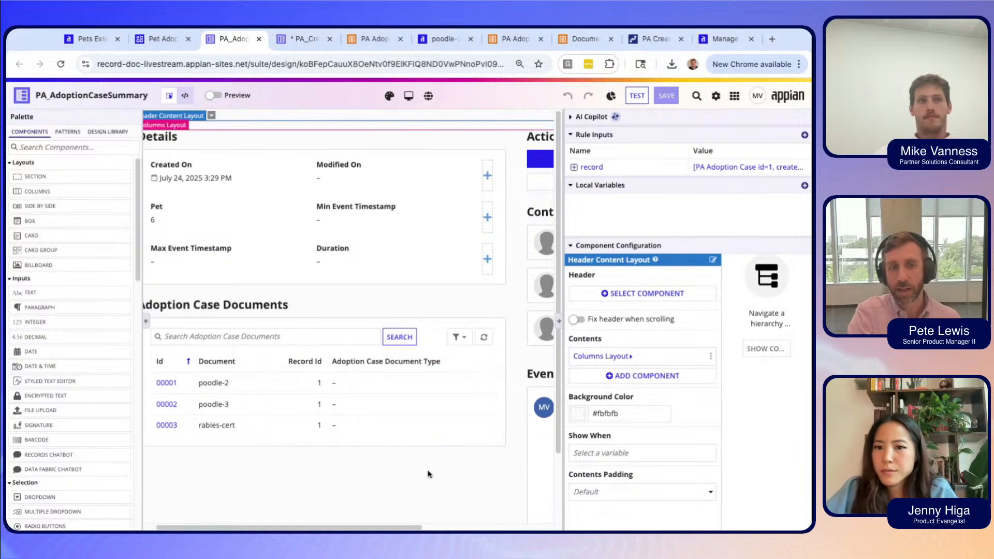
left_click(452, 433)
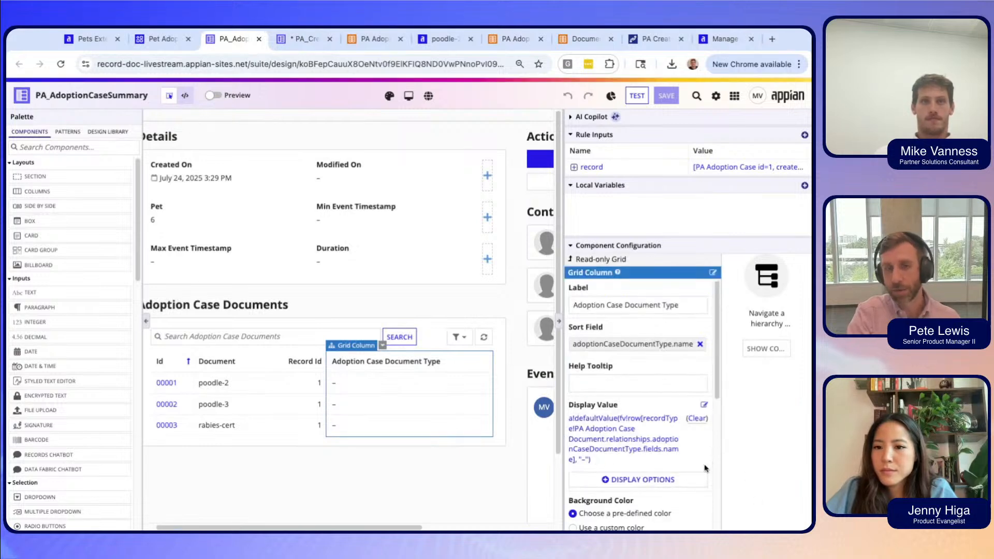
scroll(703, 468, "down", 1)
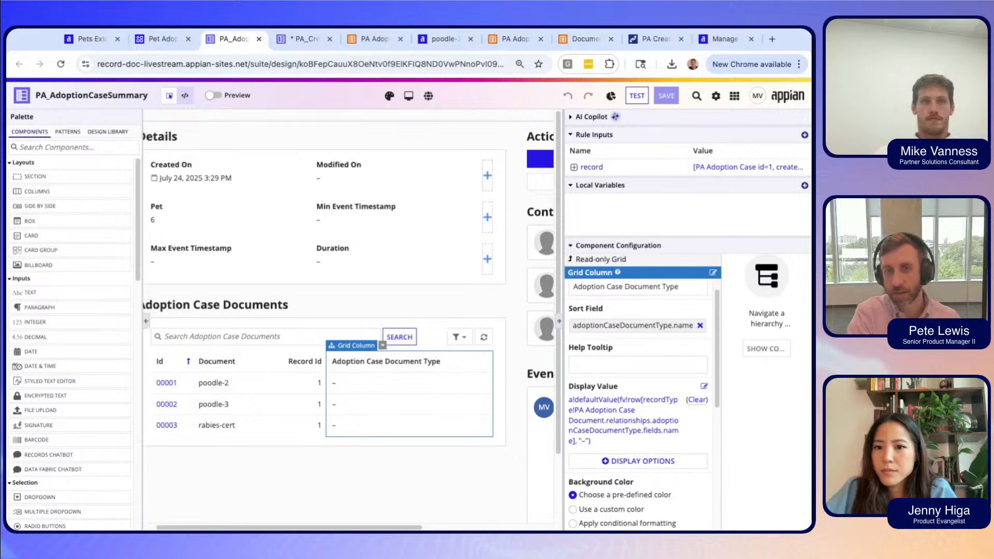
scroll(724, 438, "up", 1)
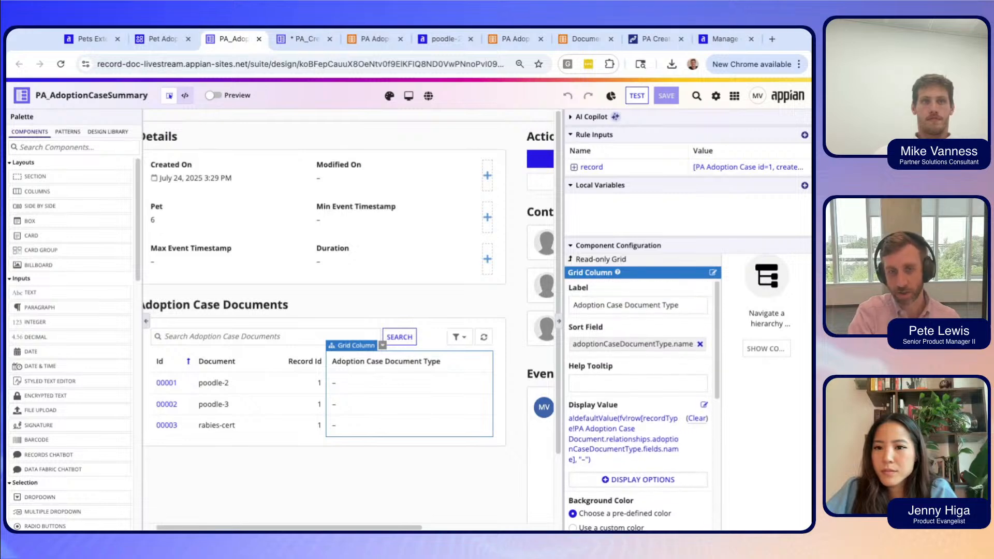
scroll(636, 466, "down", 5)
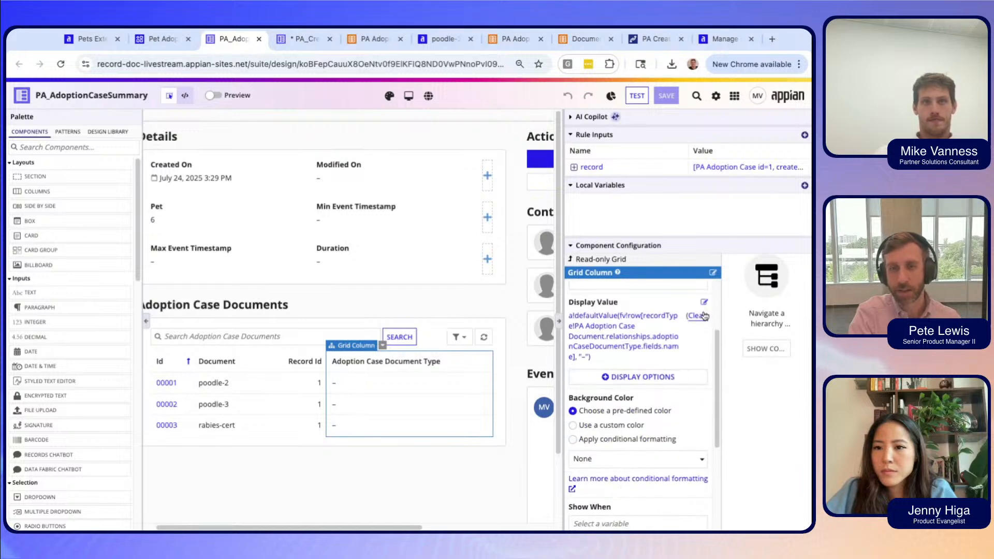
Clear the column's Display Value and set it to documentProperties > size.
left_click(697, 315)
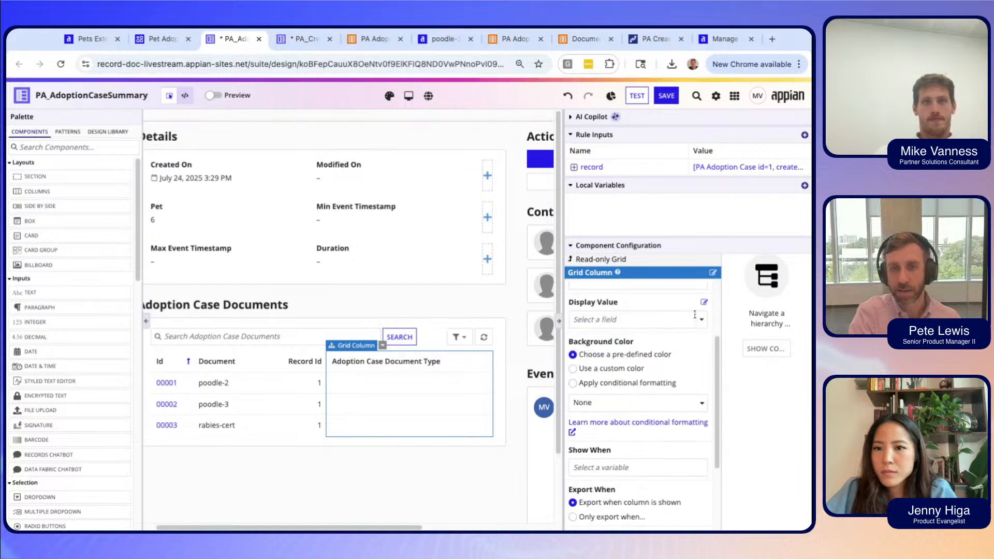
left_click(702, 320)
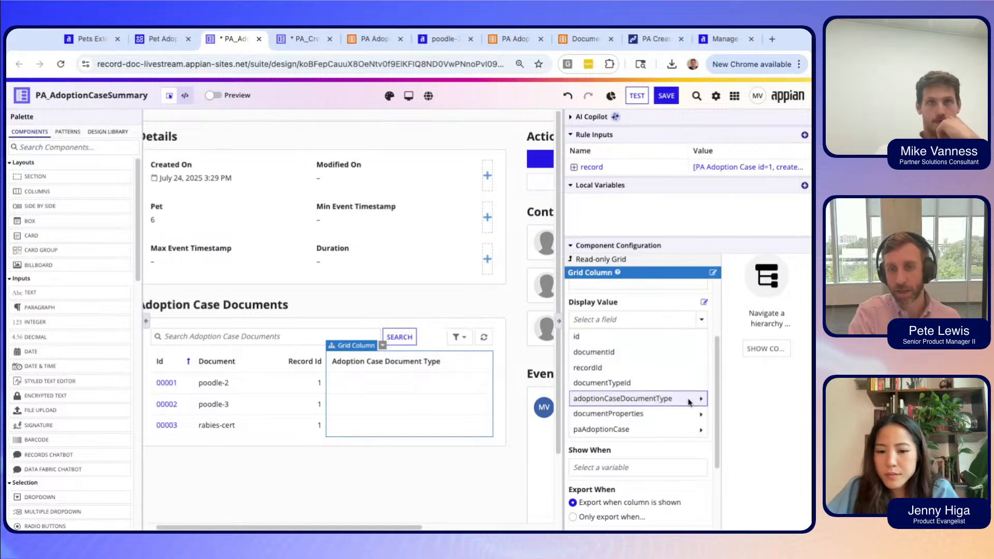
mouse_move(689, 401)
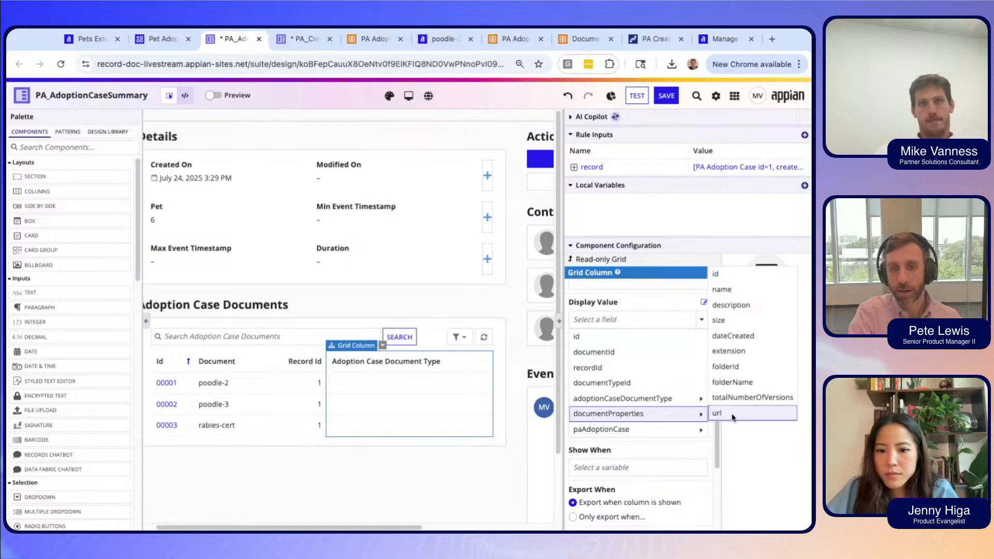
left_click(720, 320)
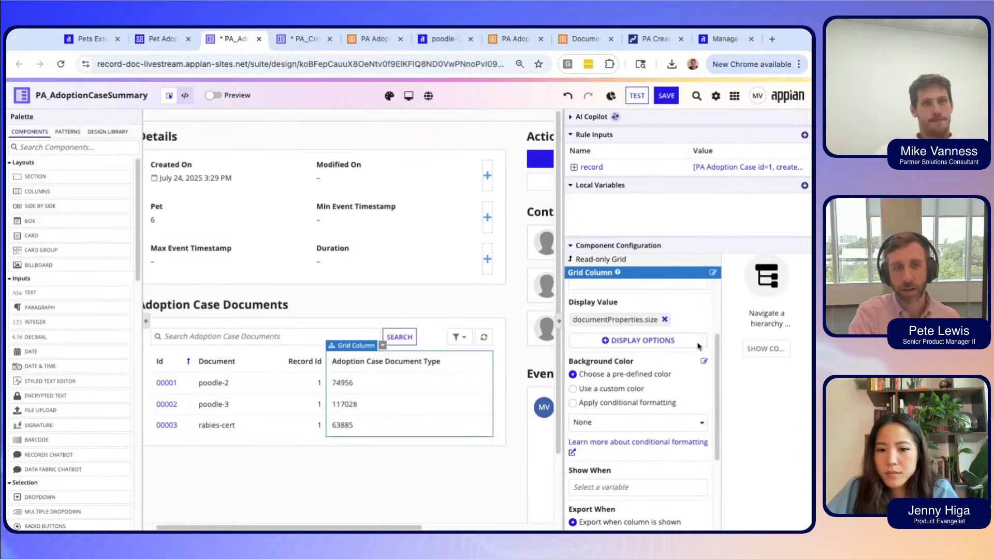
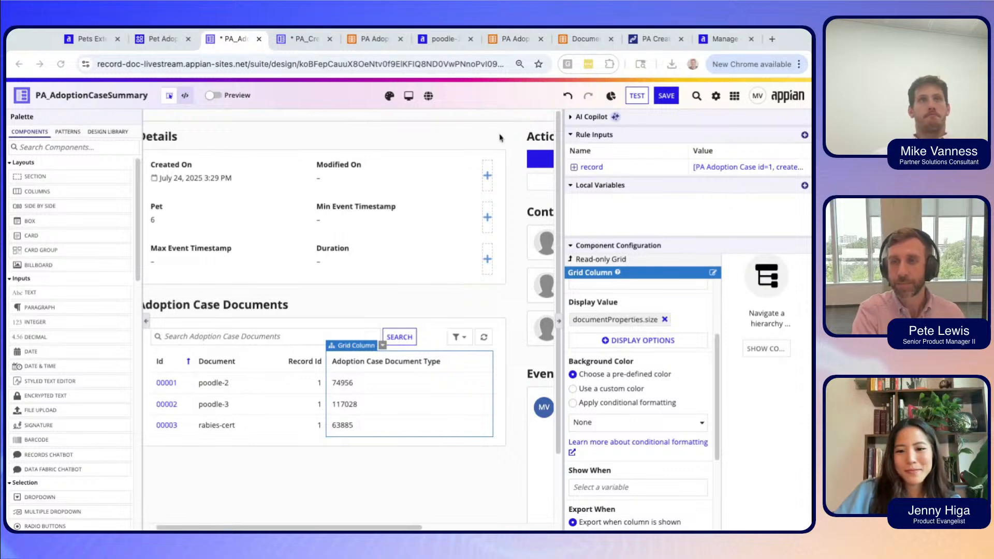
Open the PA Adoption Case Document data model, showing its four fields and three relationships.
left_click(361, 41)
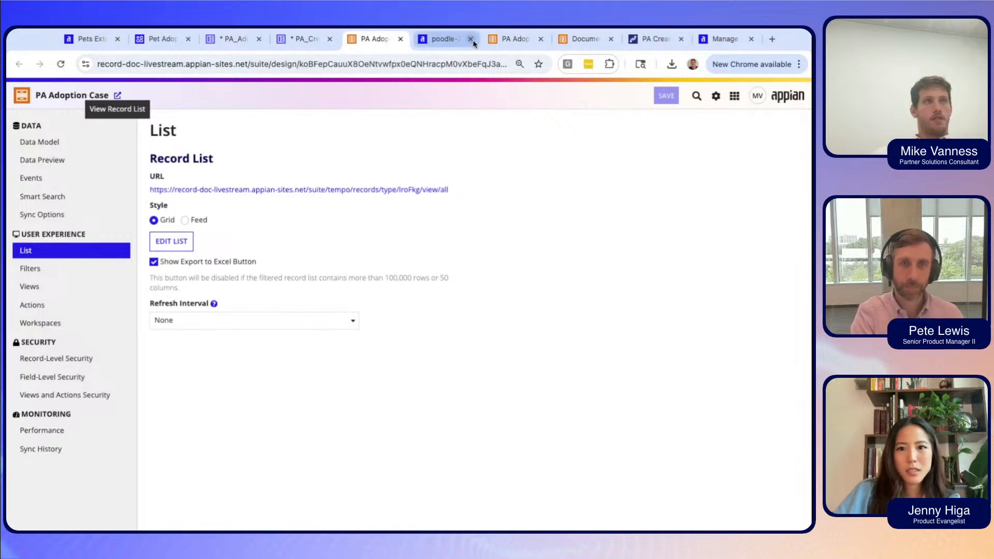
left_click(516, 44)
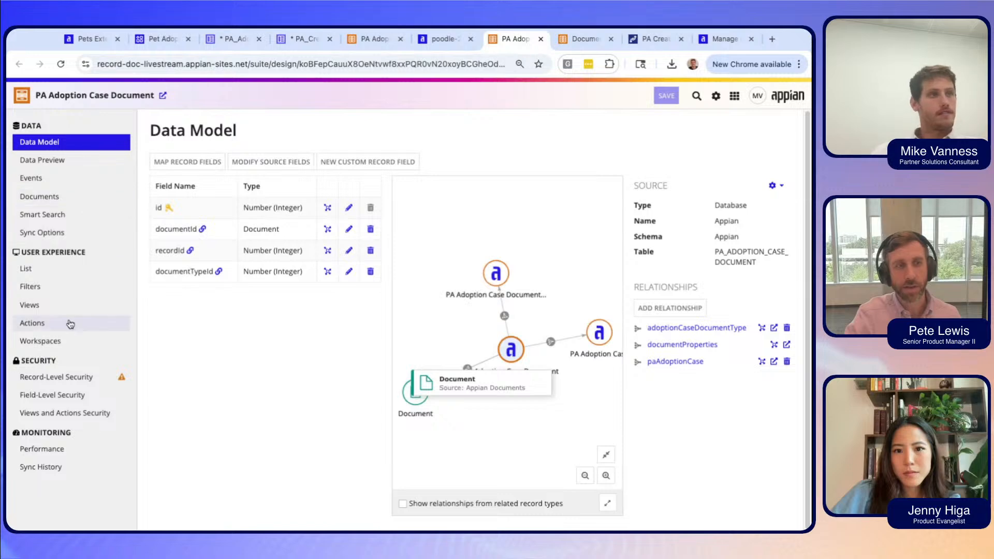
View the PA Adoption Case Document's record-level security rule inherited via paAdoptionCase.
left_click(75, 377)
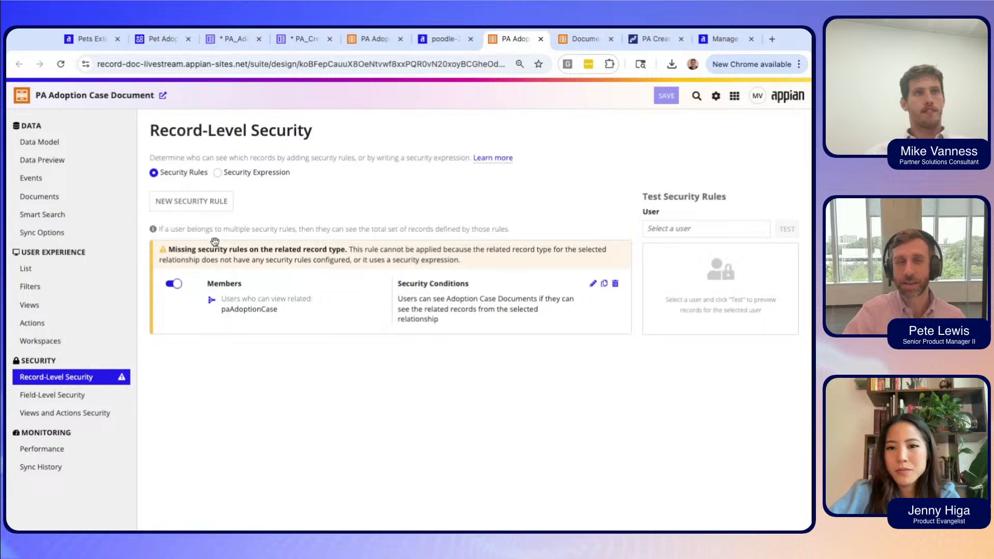
left_click_drag(216, 243, 217, 243)
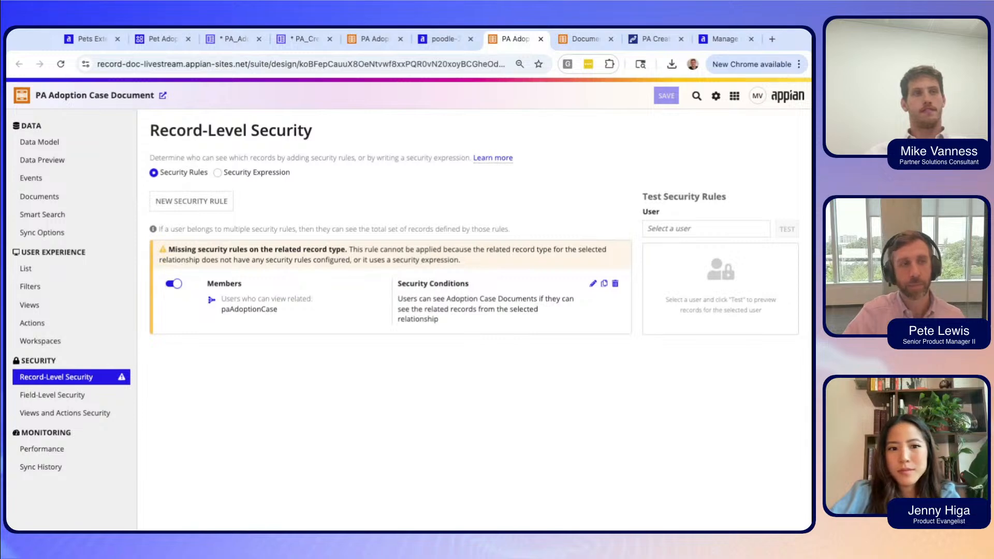
left_click_drag(235, 259, 233, 287)
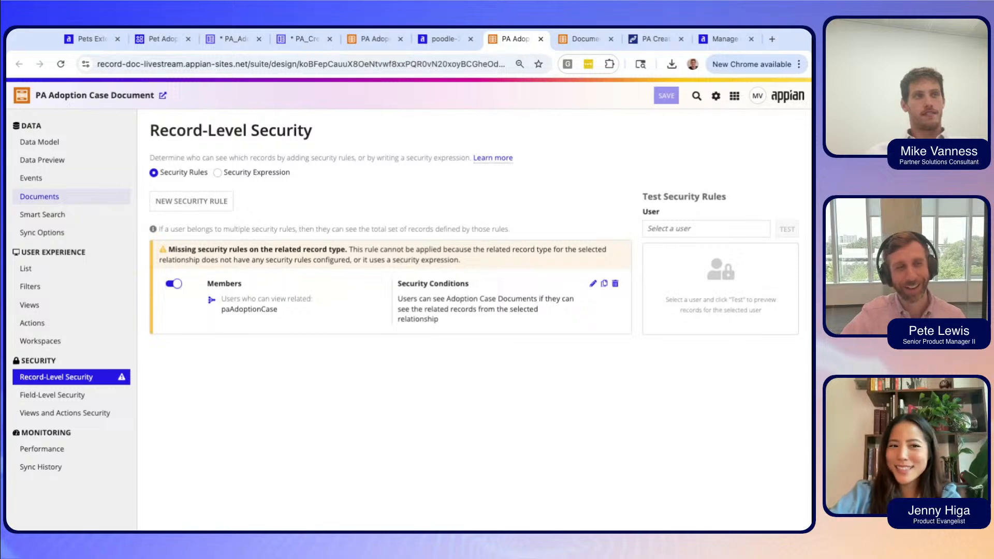
left_click(95, 200)
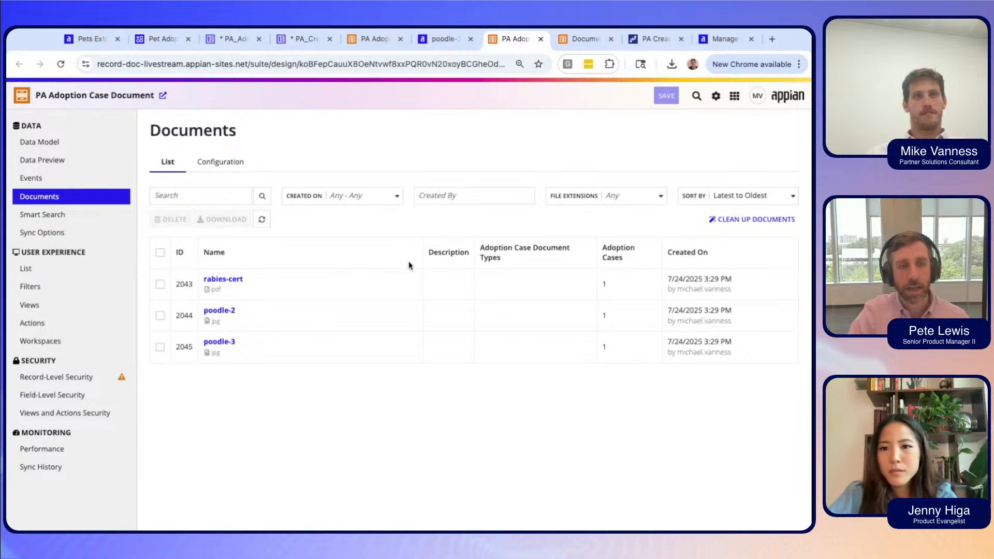
left_click(224, 284)
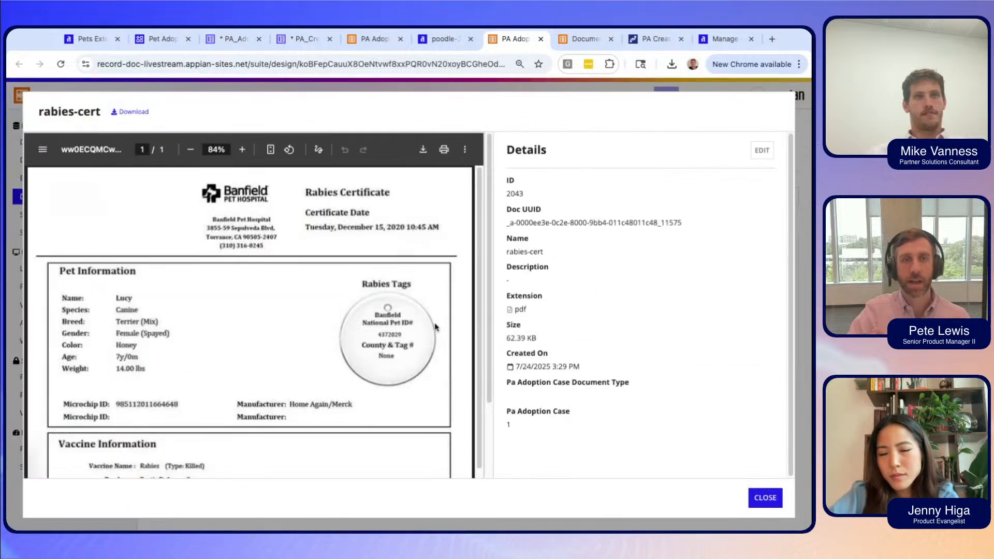
scroll(381, 340, "down", 2)
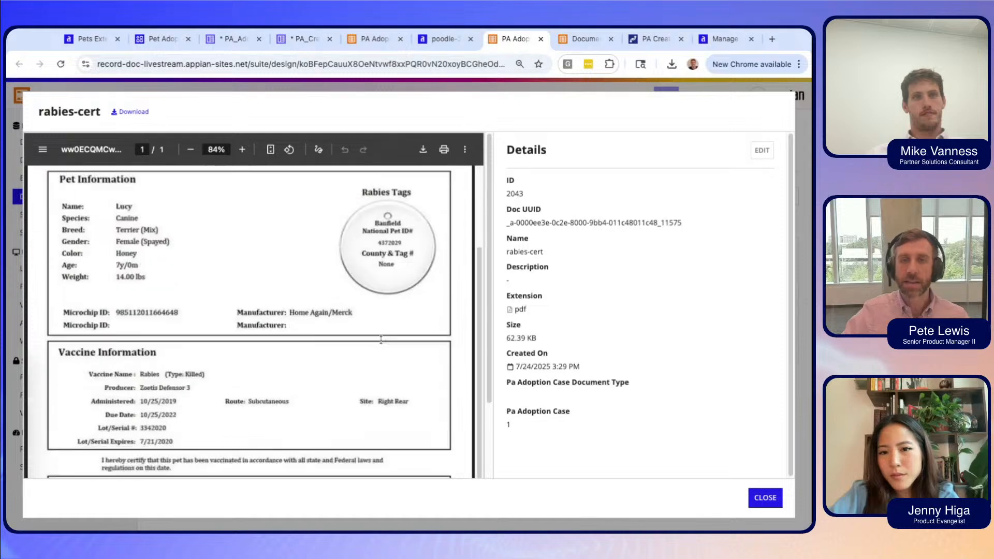
scroll(381, 339, "up", 2)
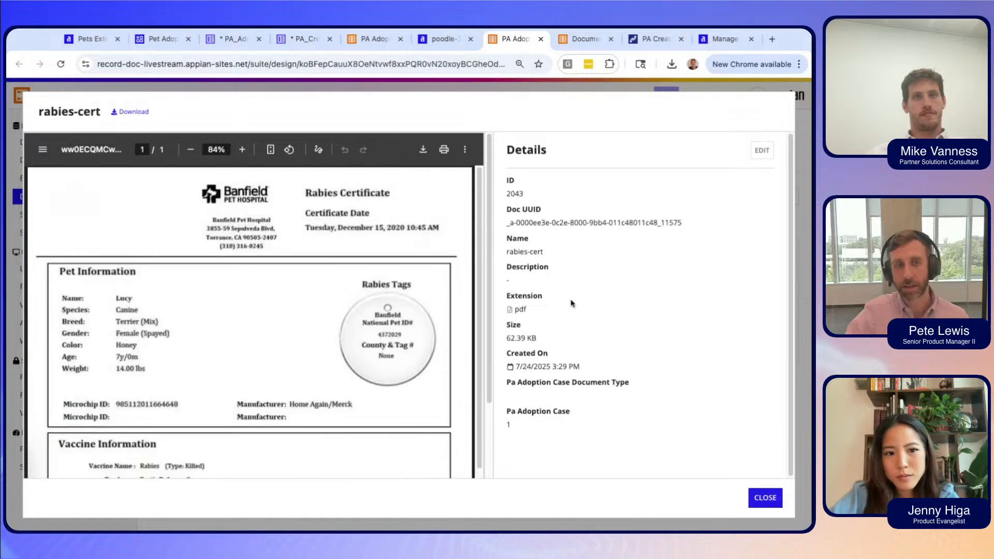
left_click(764, 496)
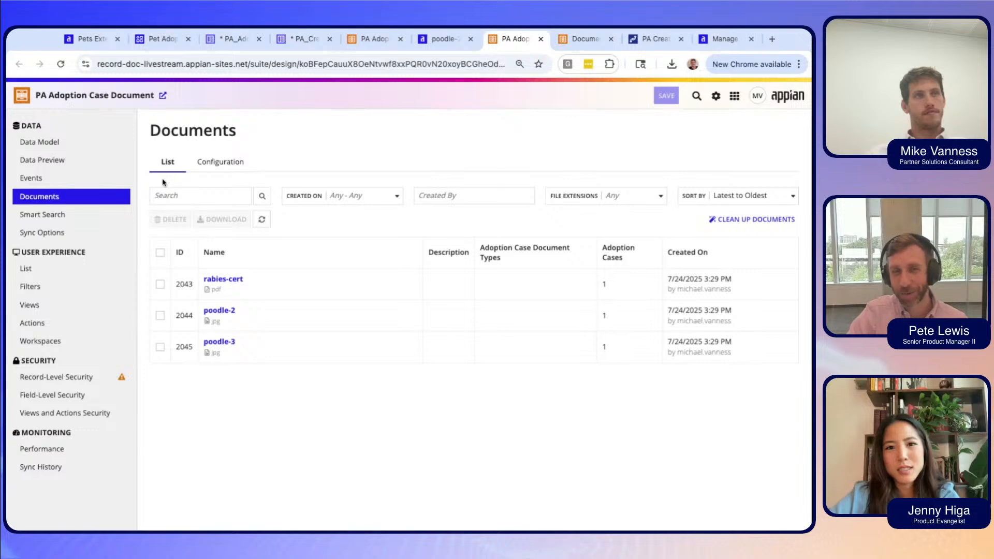
left_click(81, 221)
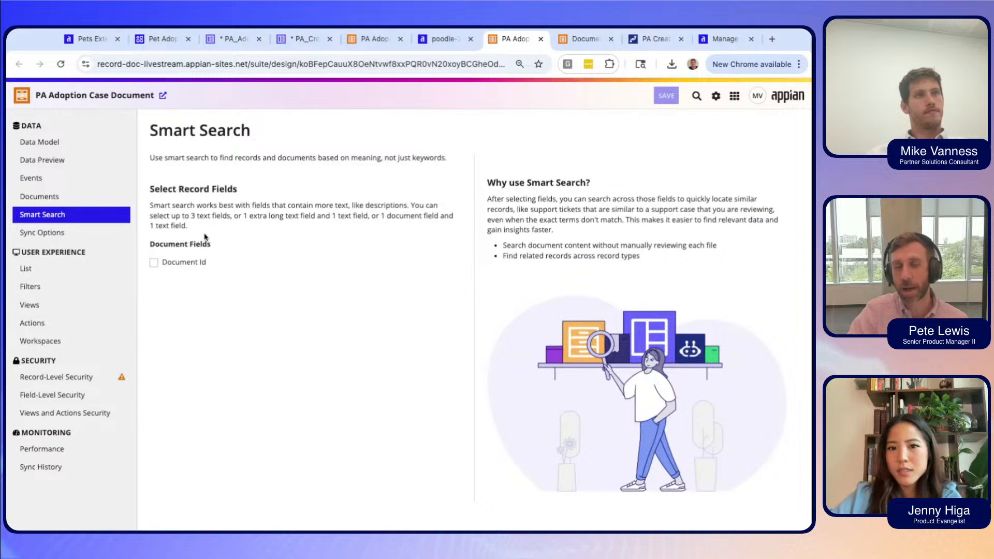
Review the Smart Search field limits, glance at the other record types, and return to Document Id.
left_click_drag(161, 208, 189, 227)
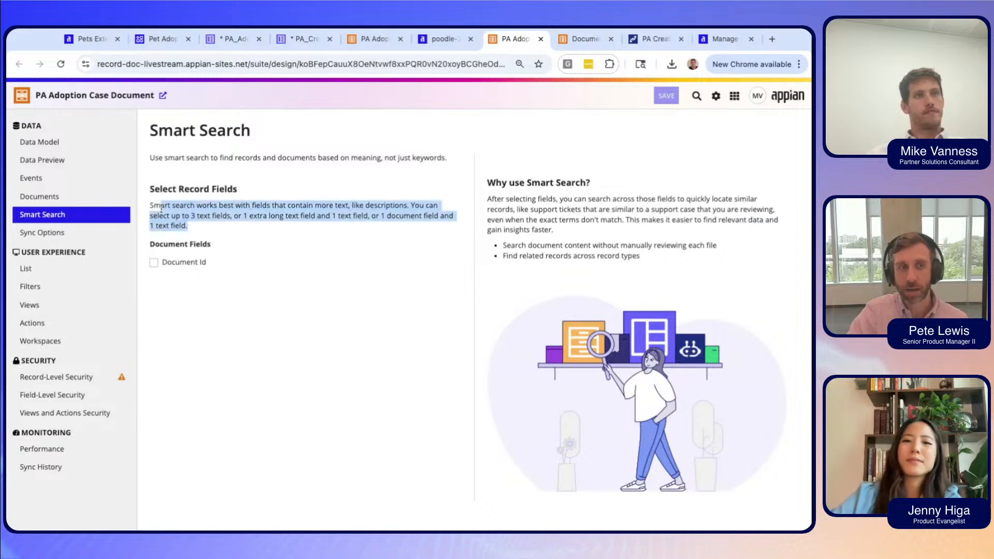
left_click(217, 231)
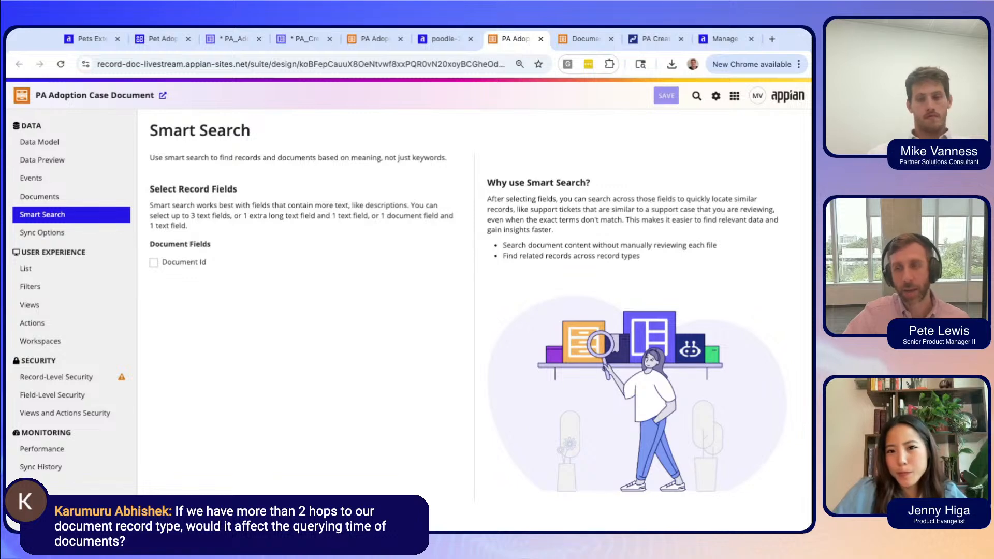
left_click(371, 39)
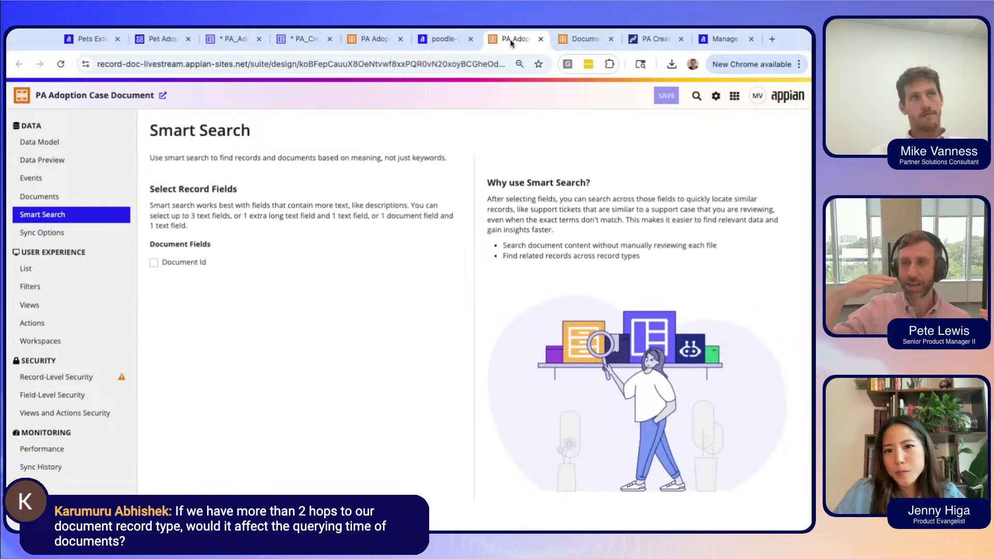
left_click(581, 37)
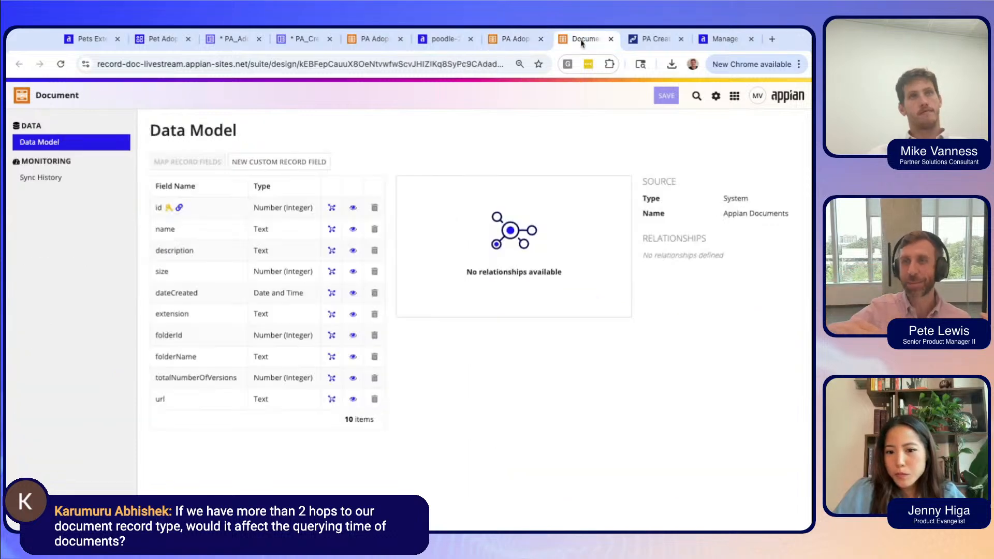
left_click(506, 40)
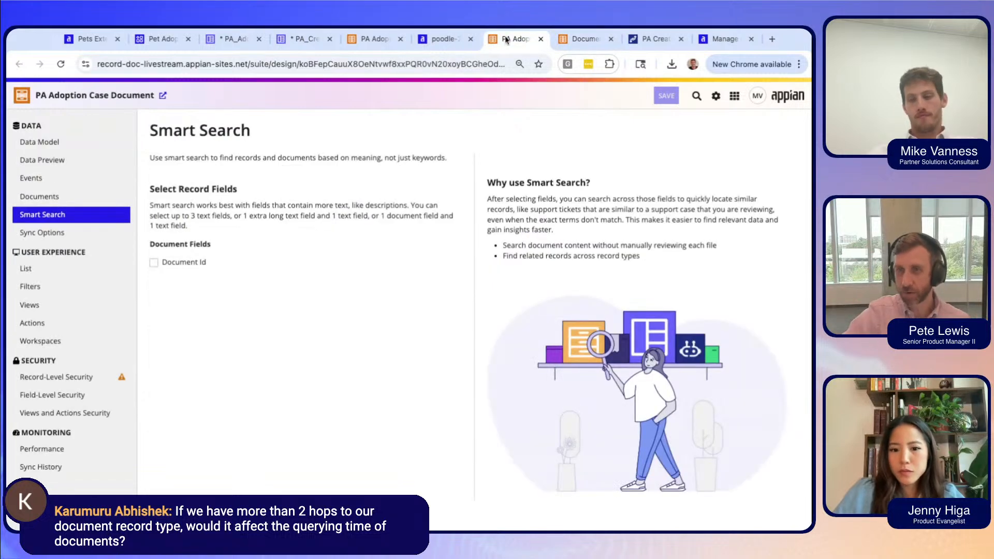